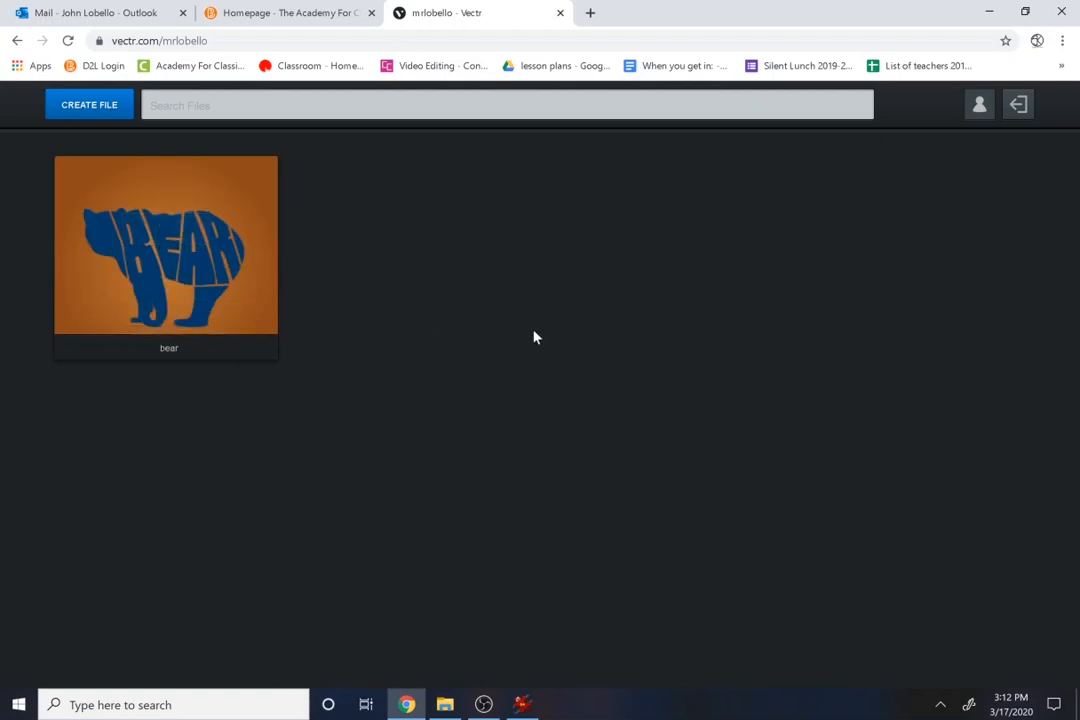
Open the bear file and select its orange background rectangle followed by the blue bear shape.
click(216, 260)
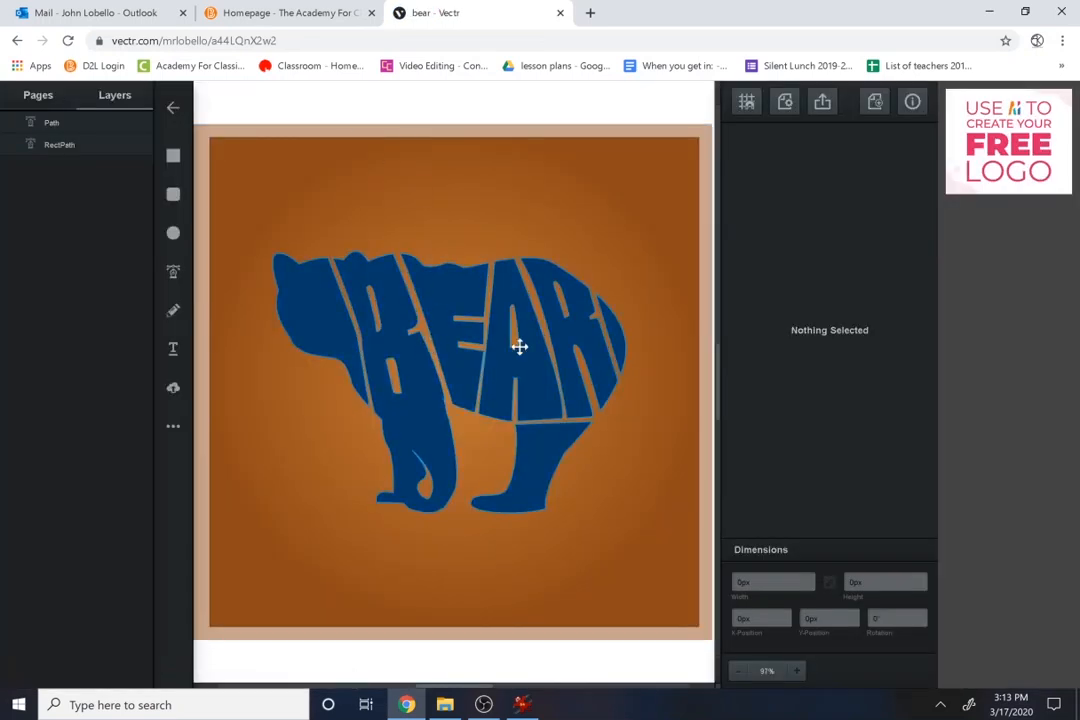
click(615, 514)
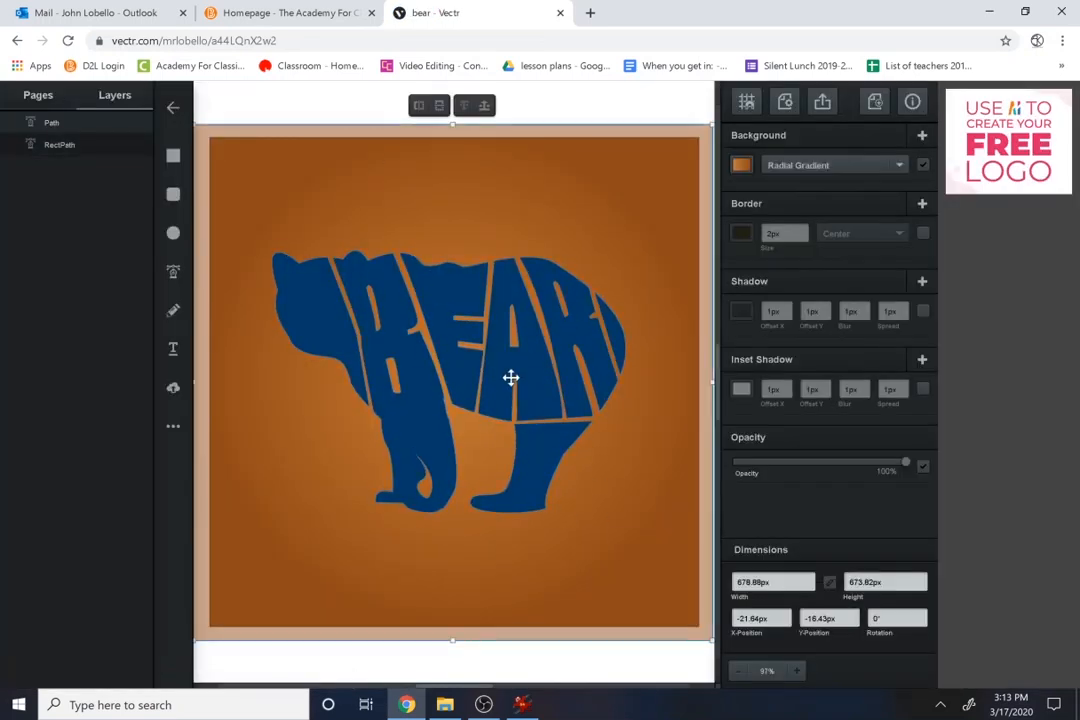
click(516, 370)
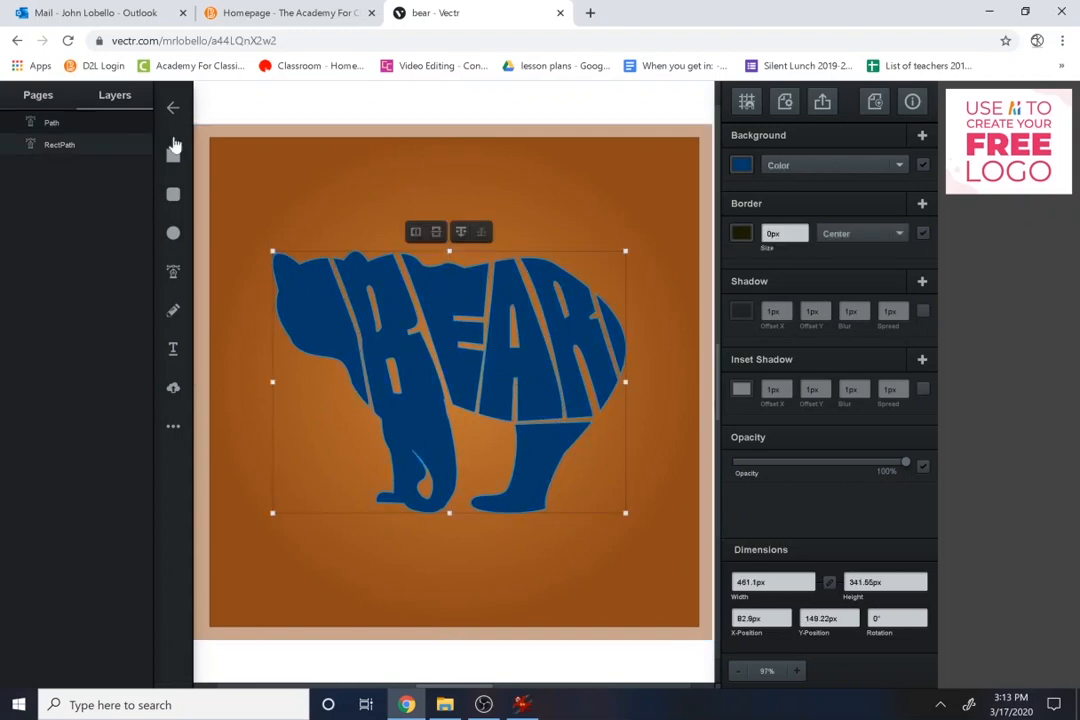
Edit the bear path's points to raise an anchor on its back, and shift the bear shape slightly upward.
double_click(439, 308)
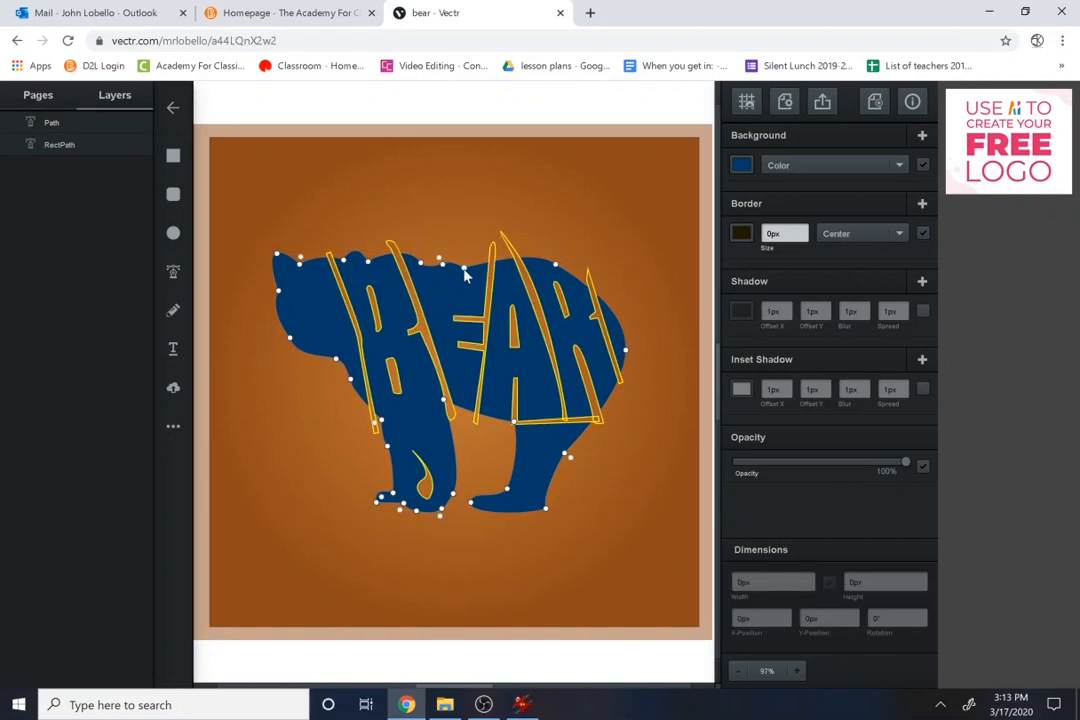
drag(463, 267, 495, 249)
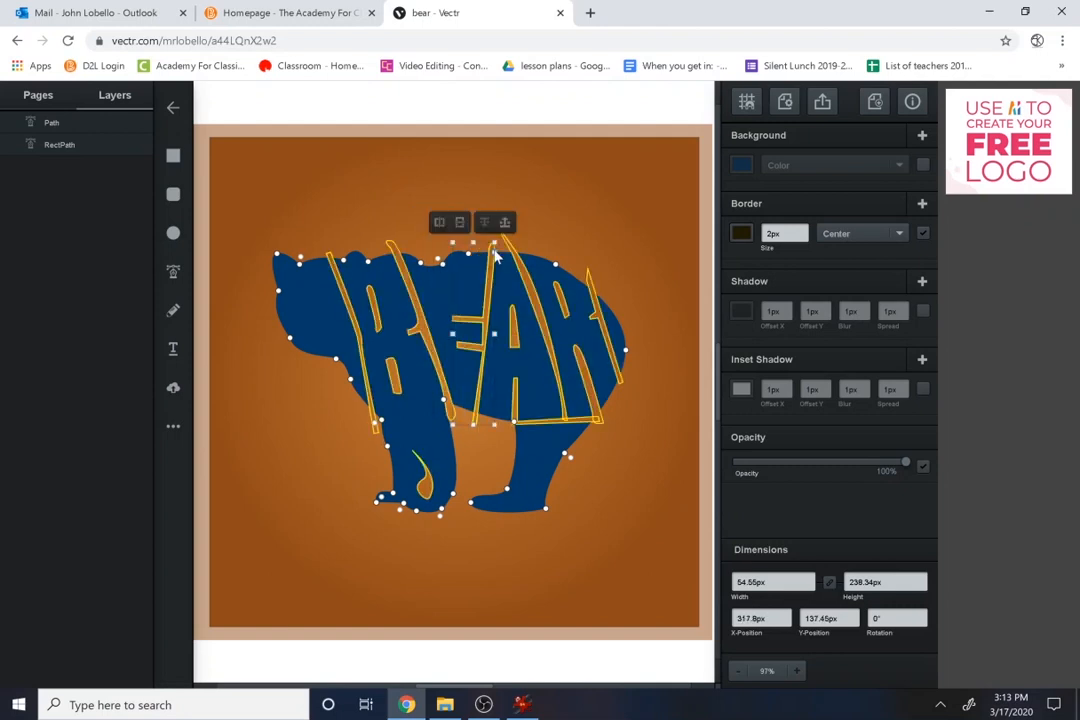
click(533, 291)
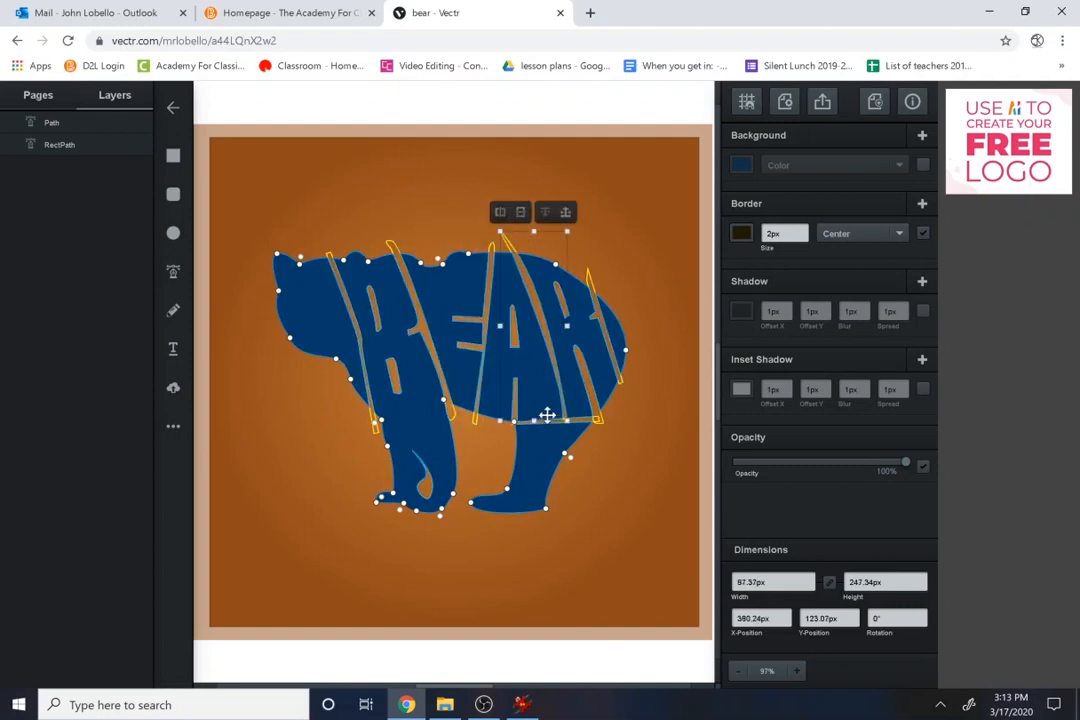
click(545, 420)
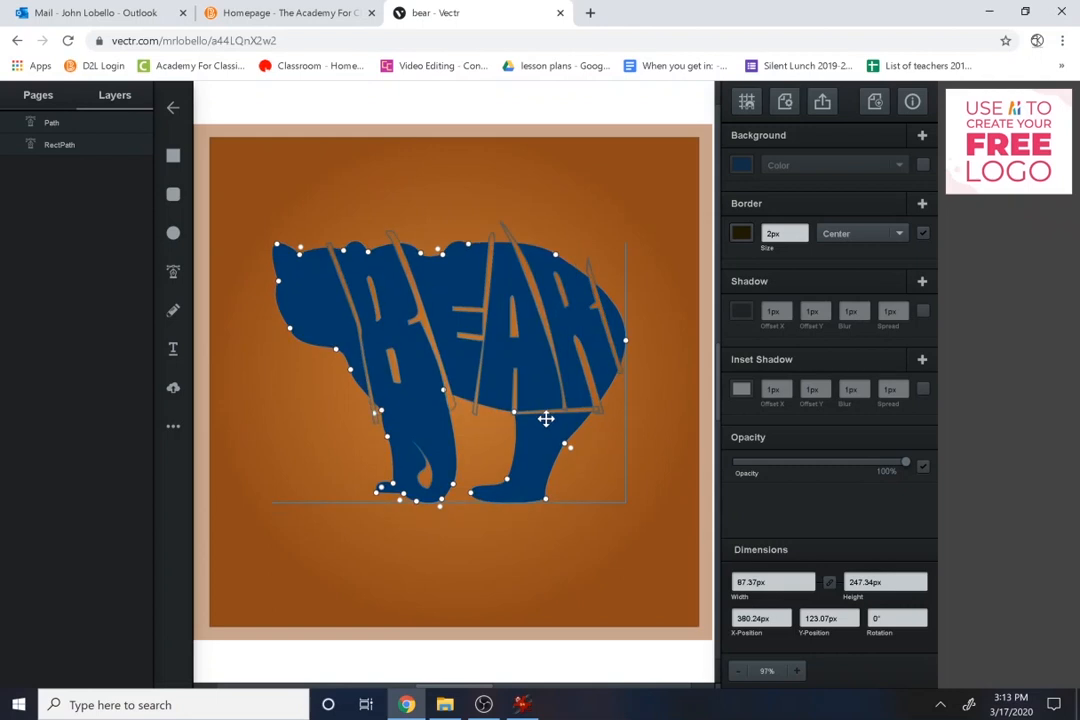
click(538, 415)
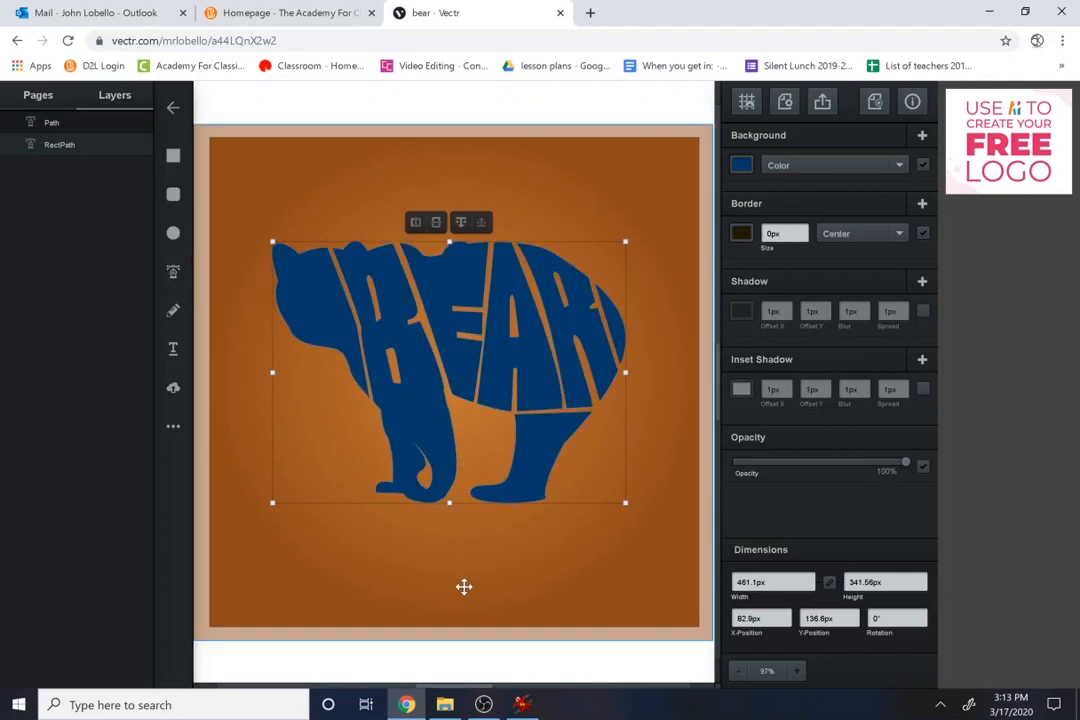
Return to the file list and create a new blank file.
click(171, 110)
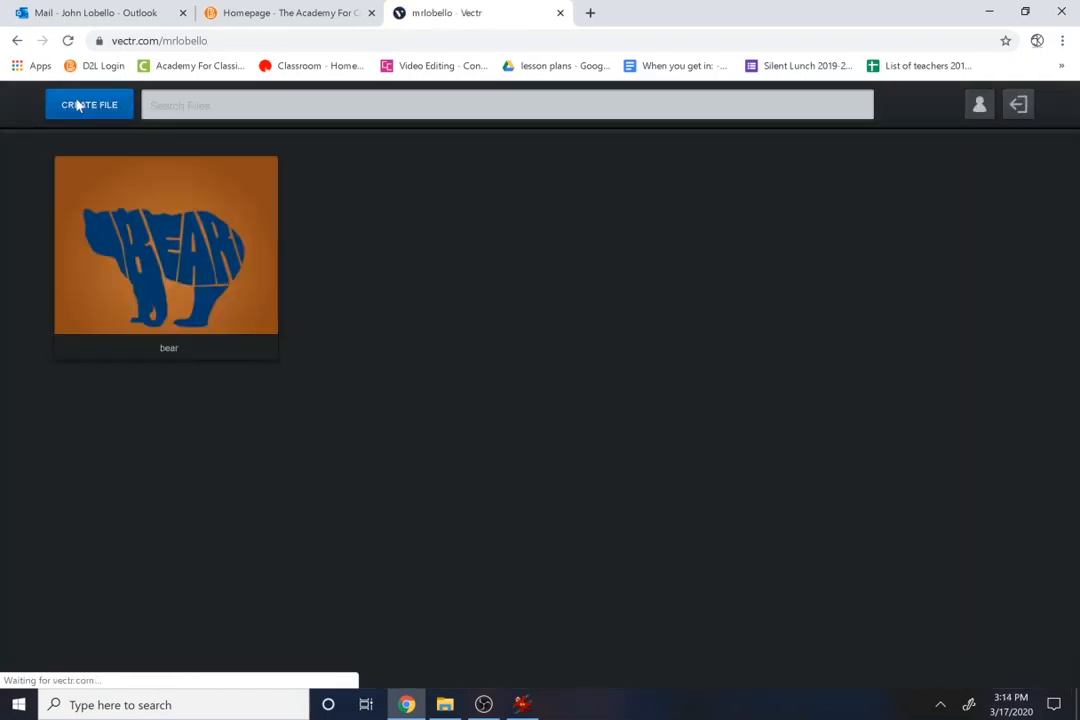
click(77, 105)
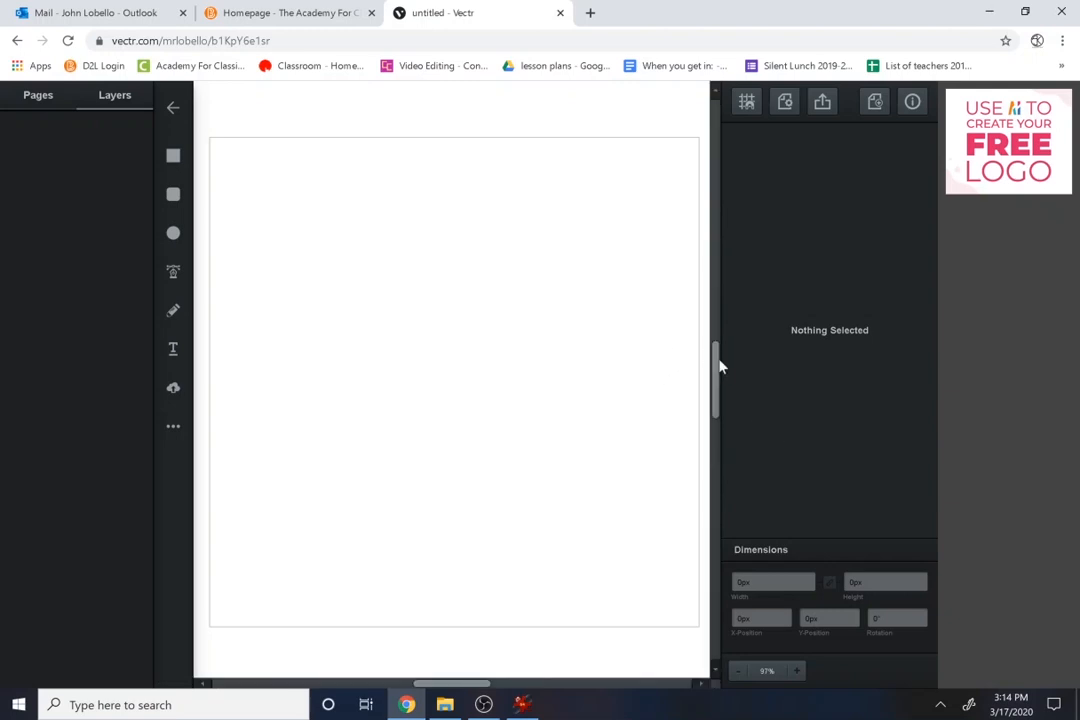
mouse_move(716, 375)
mouse_down()
mouse_move(716, 349)
mouse_move(724, 397)
mouse_up()
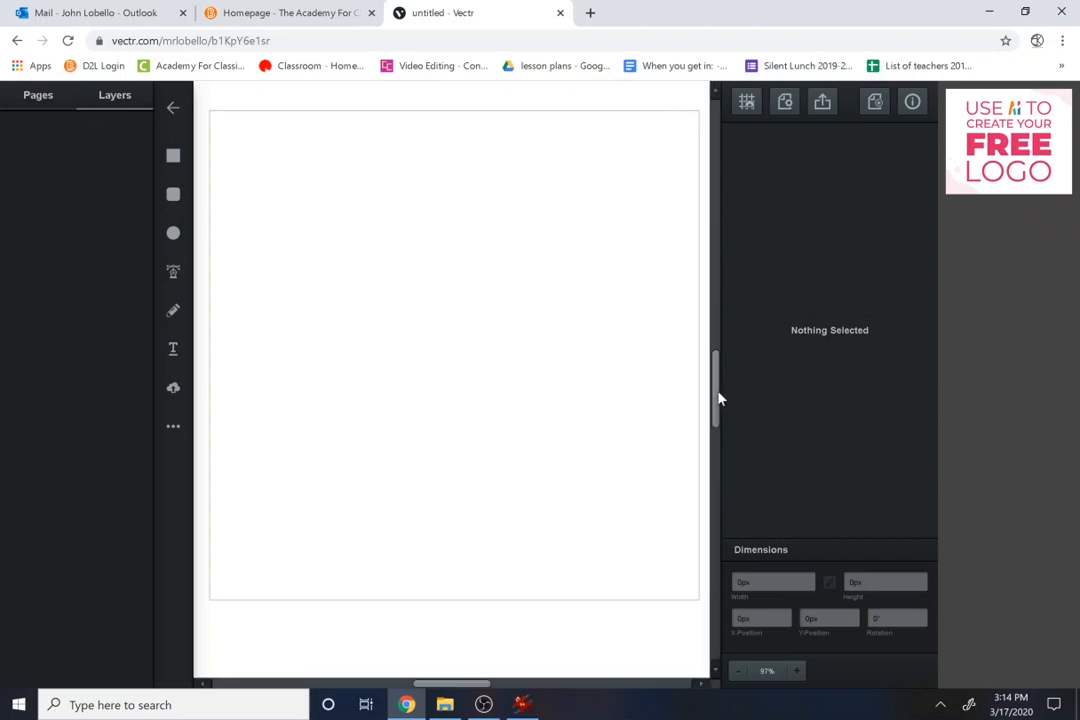
drag(718, 400, 716, 388)
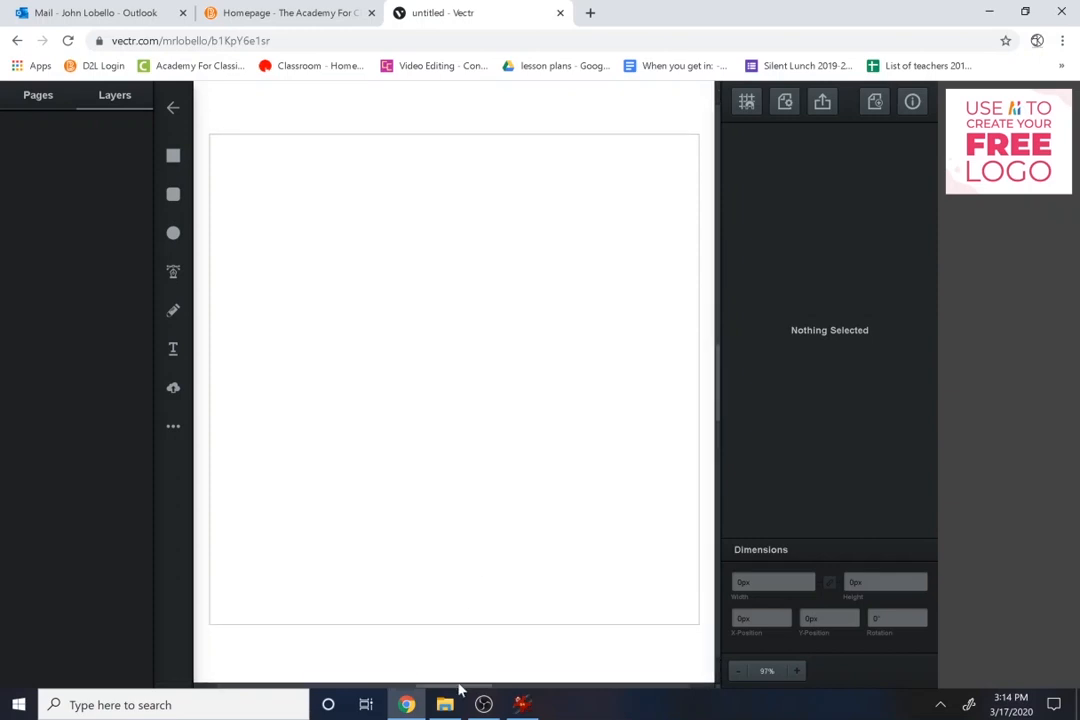
drag(460, 688, 465, 680)
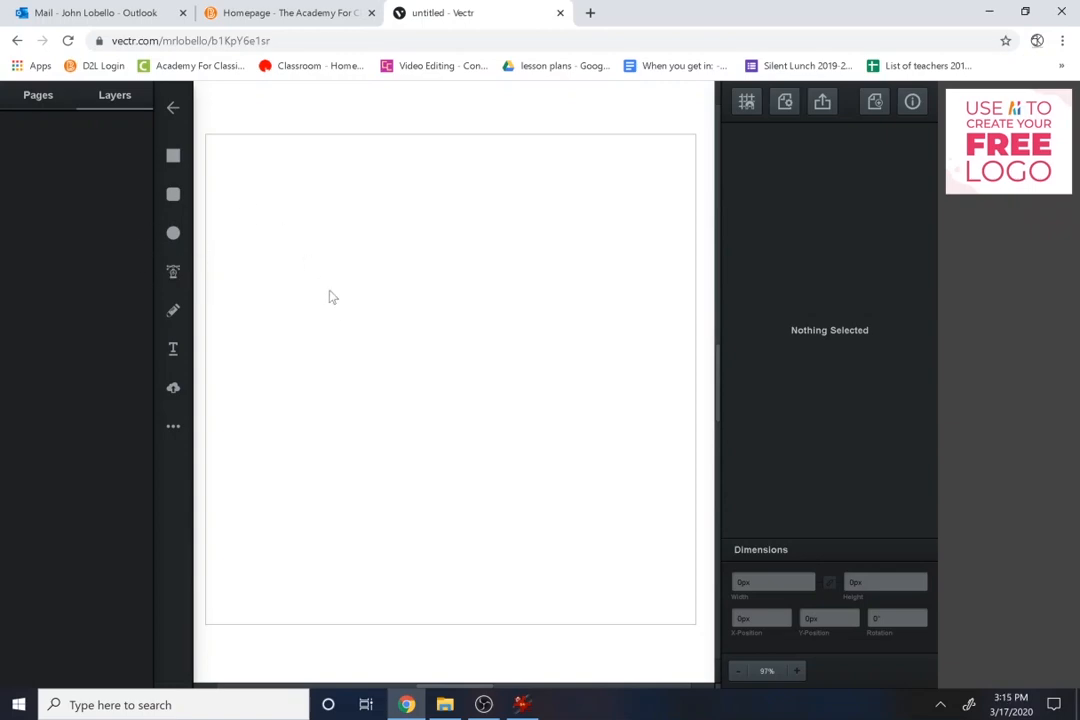
View the pig photo in IrfanView, close it, and import the image miniature-pig-2206803 into the blank Vectr file.
click(514, 704)
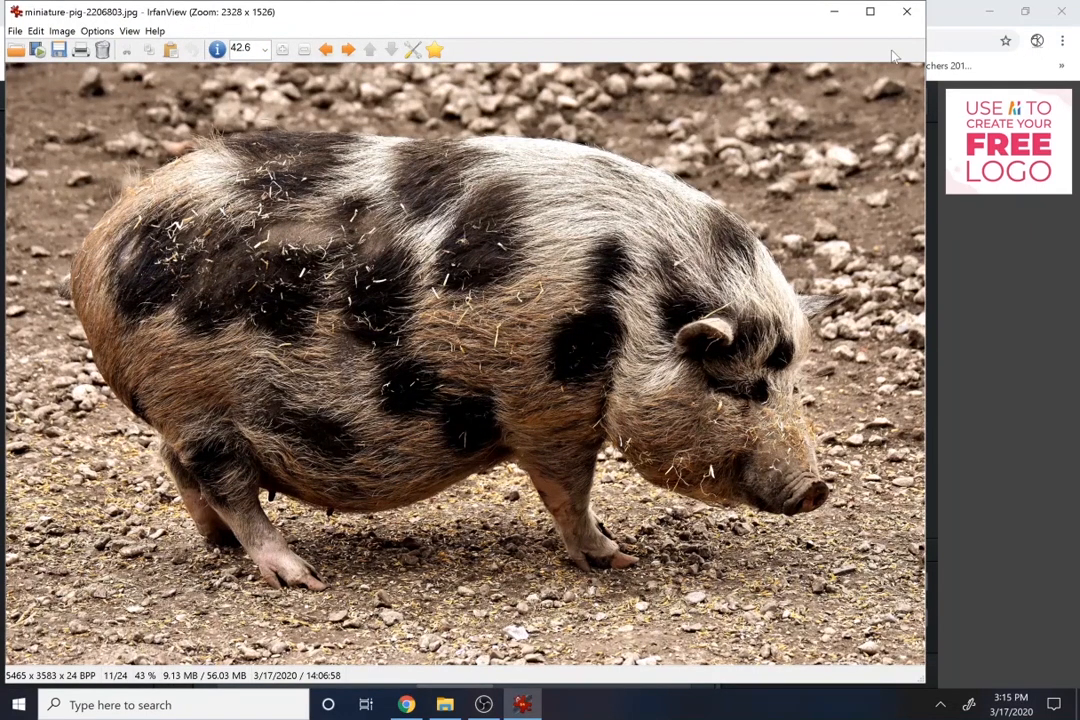
click(906, 11)
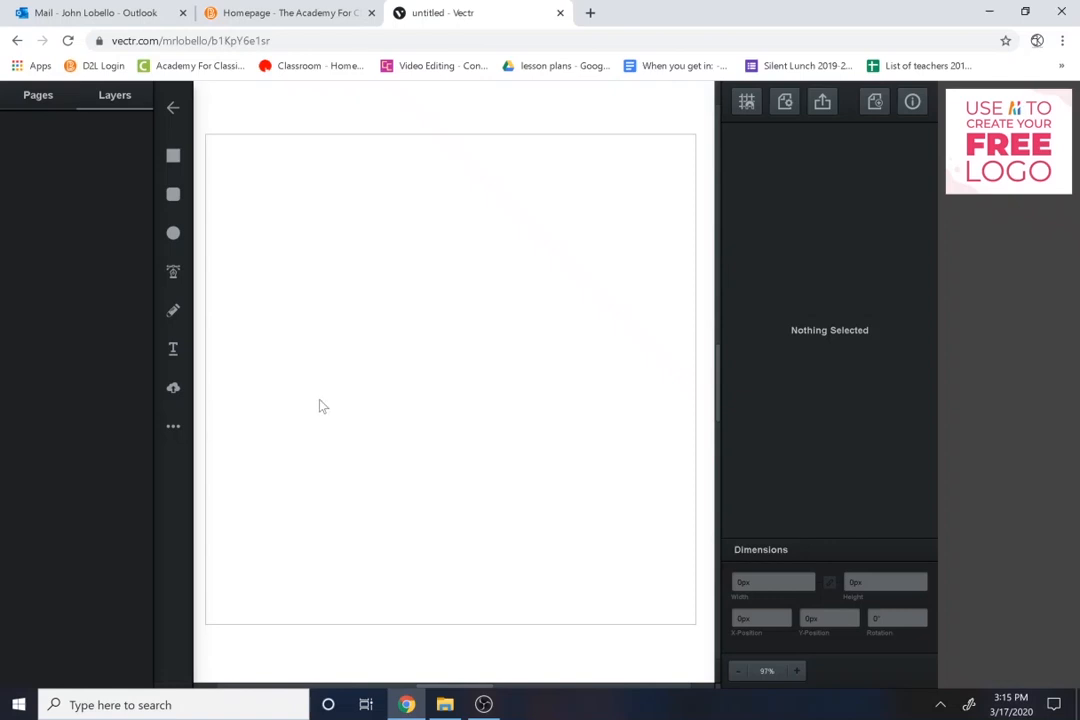
click(173, 391)
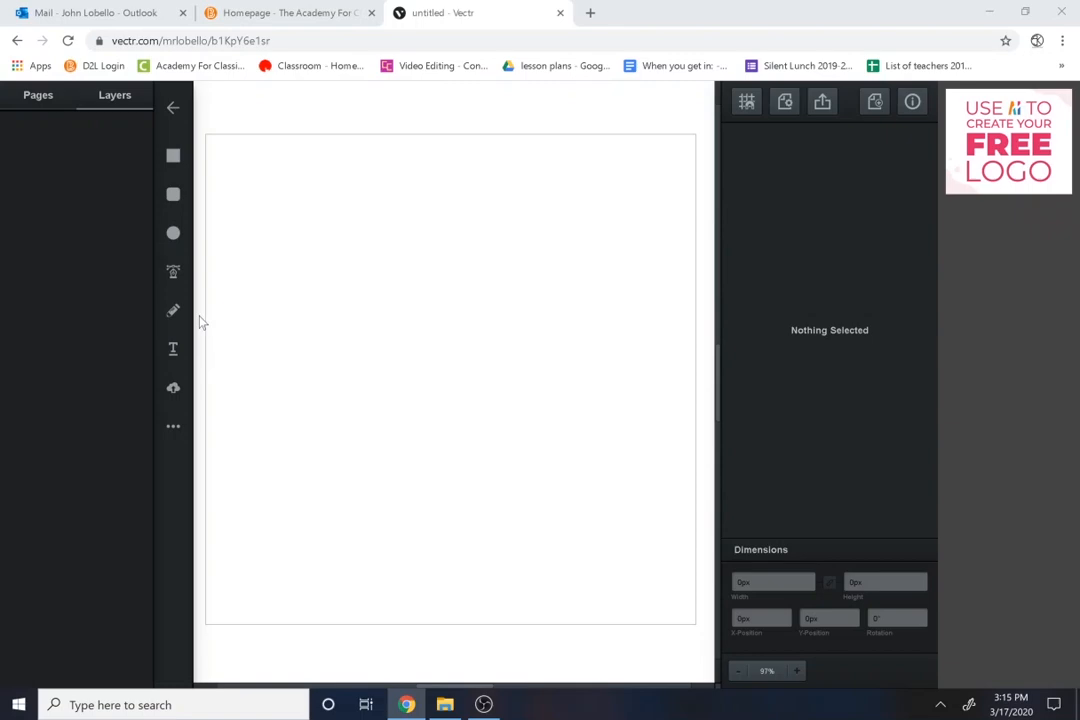
click(173, 387)
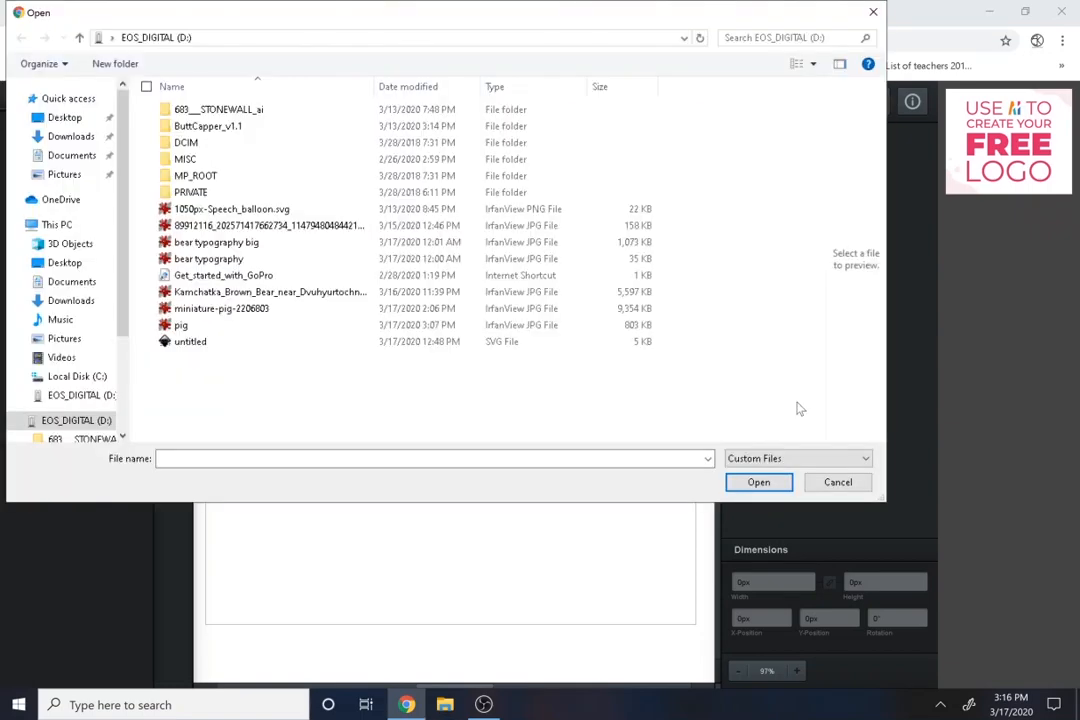
double_click(213, 309)
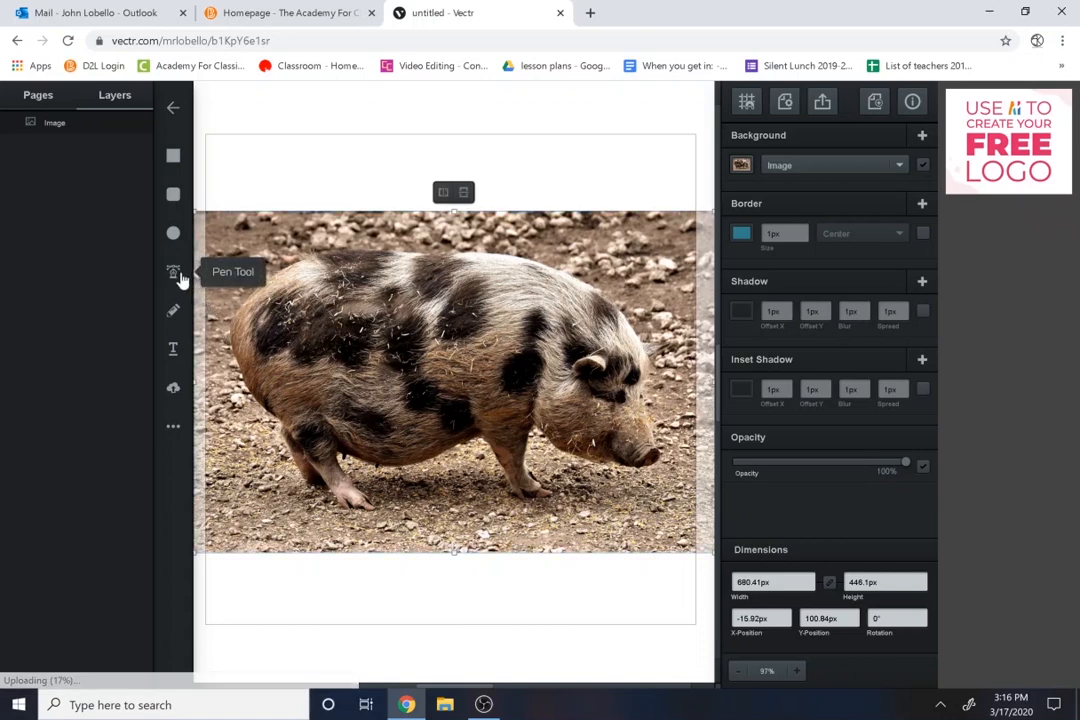
Start a Pen tool outline where the pig's belly meets the hind leg, tracing down the leg's front edge and under the hoof.
click(175, 273)
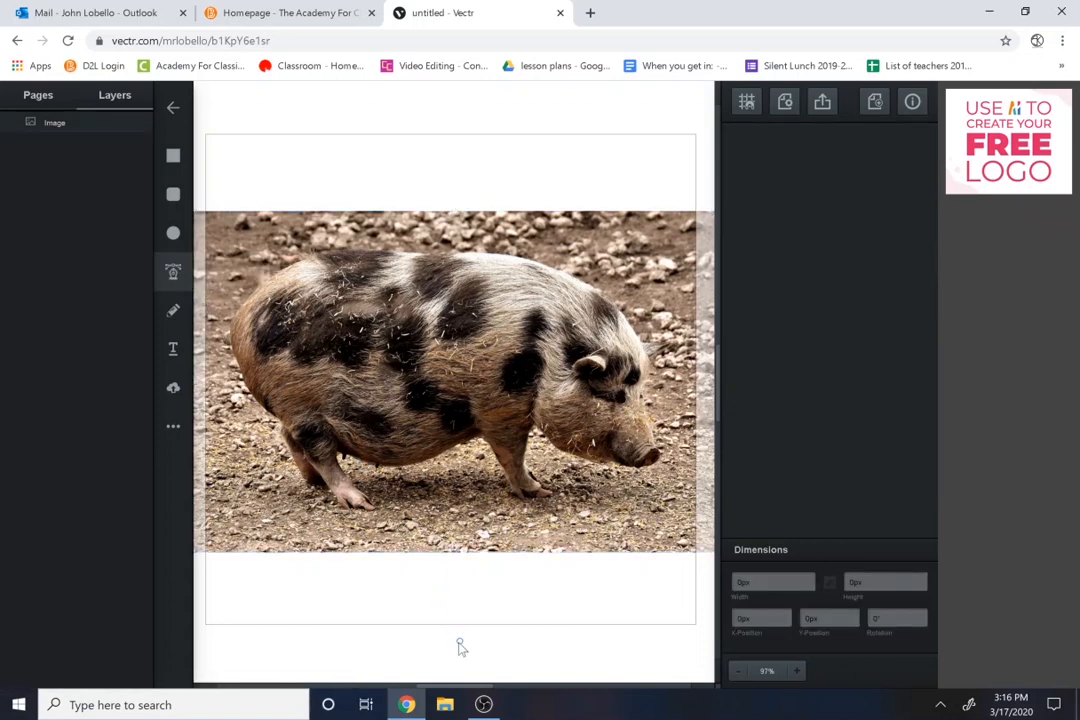
click(799, 671)
click(799, 671)
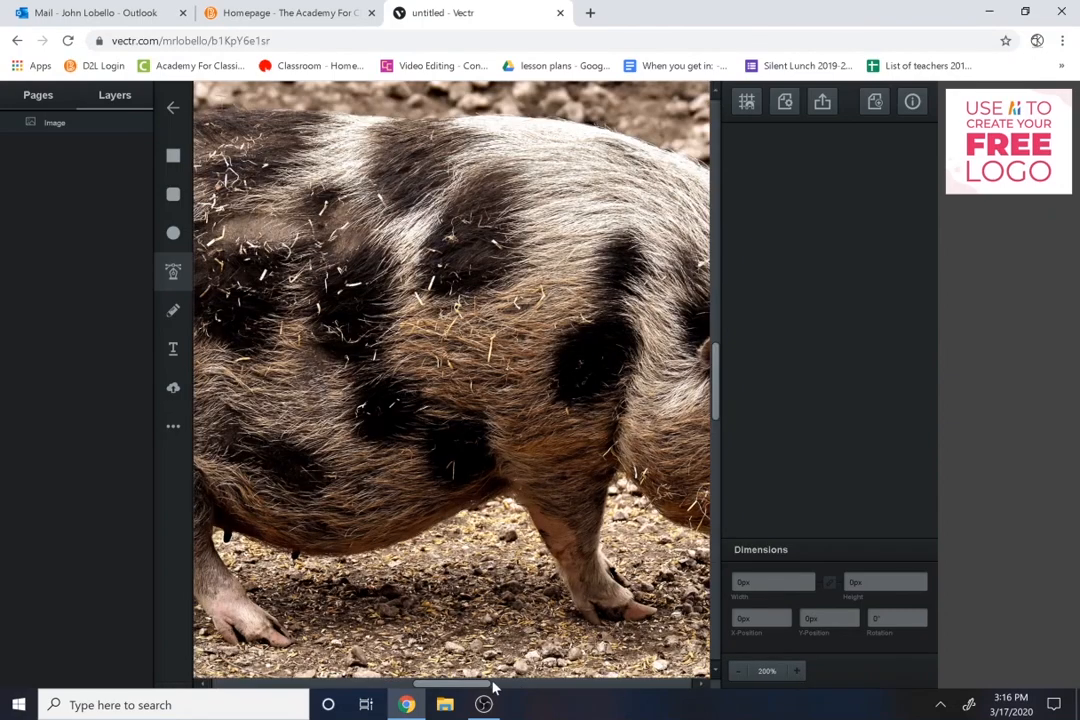
drag(493, 687, 392, 668)
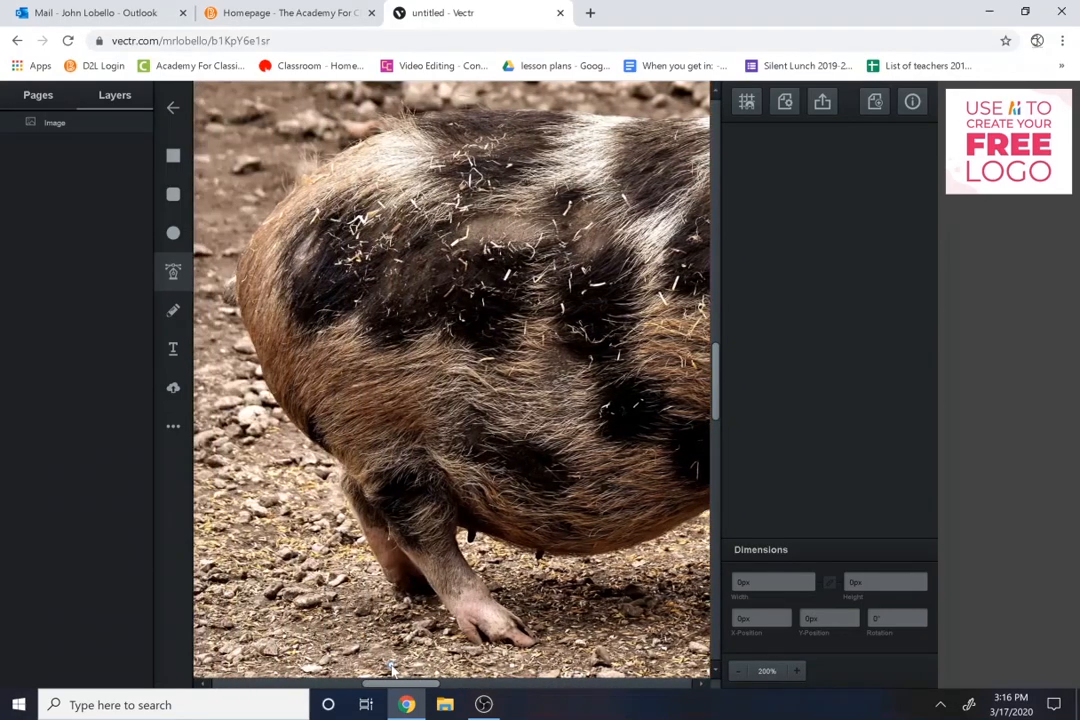
click(457, 521)
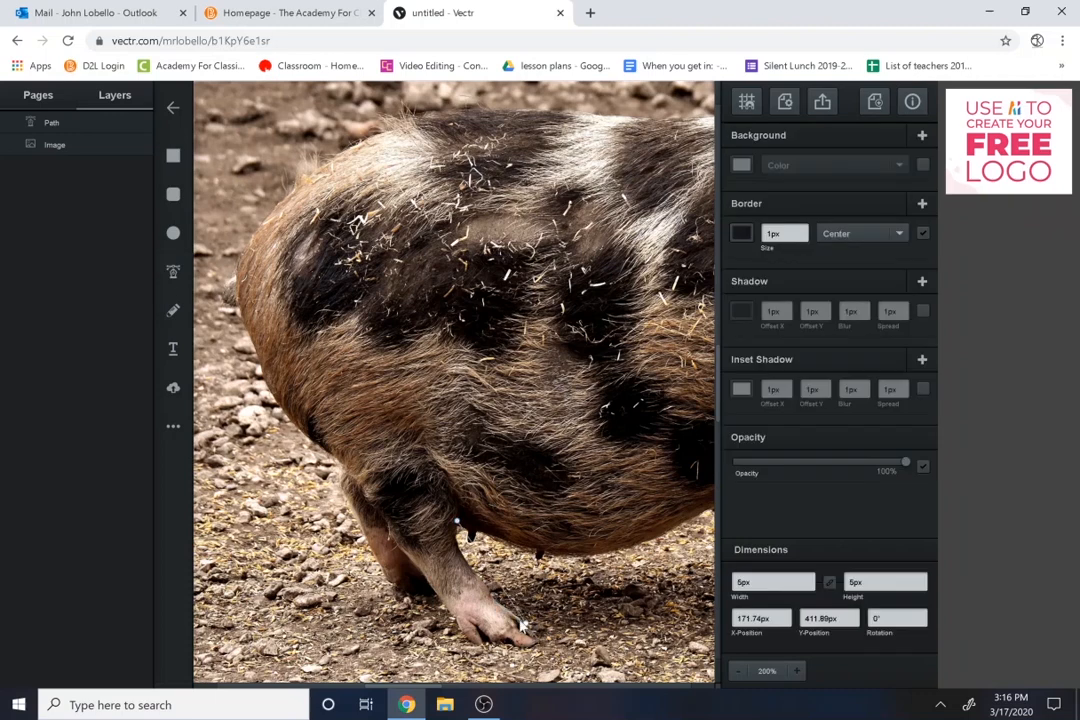
drag(533, 632, 580, 658)
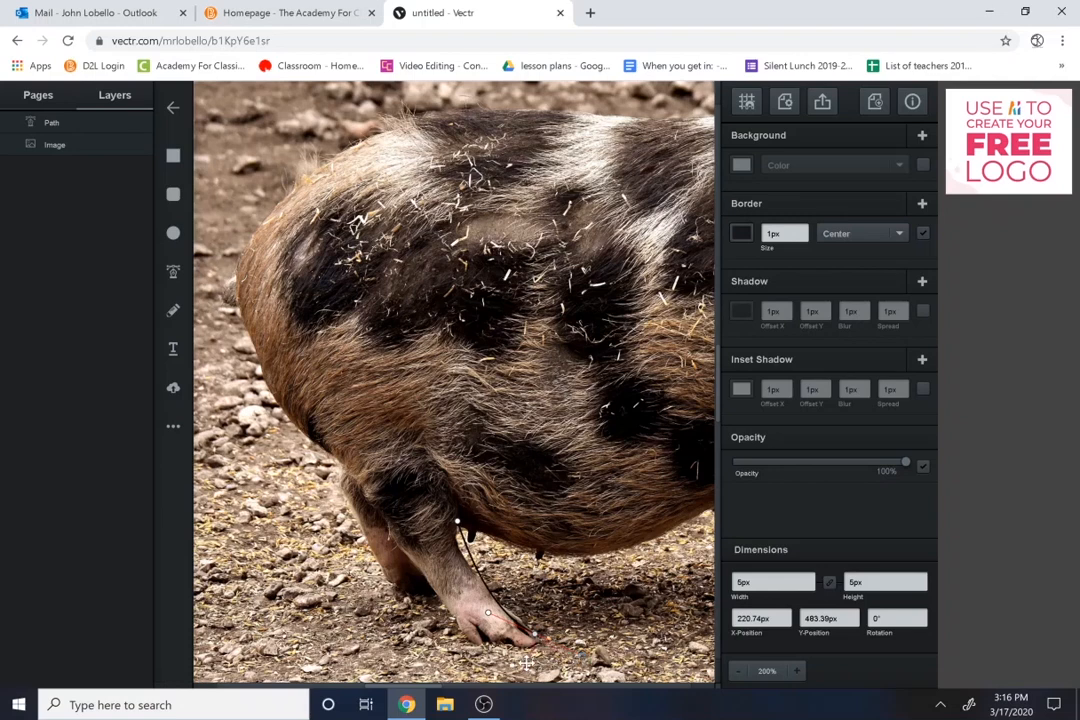
drag(525, 661, 438, 626)
click(479, 634)
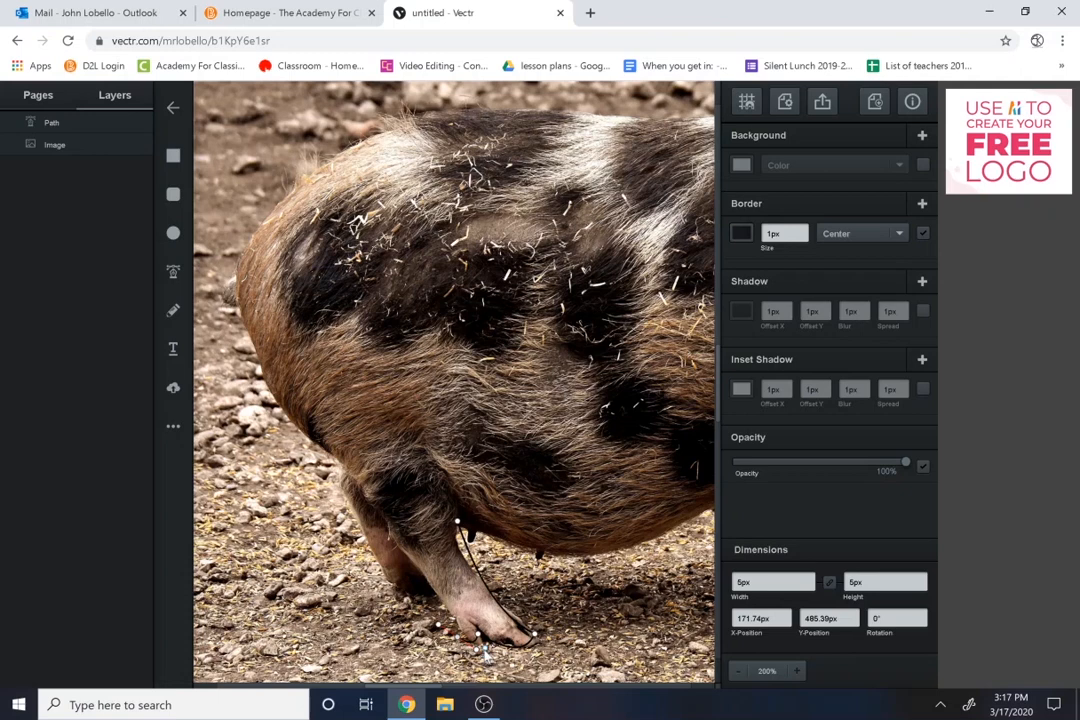
Reopen the path's points and continue the outline from the hoof up the back of the hind leg to the base of the rump.
key(Escape)
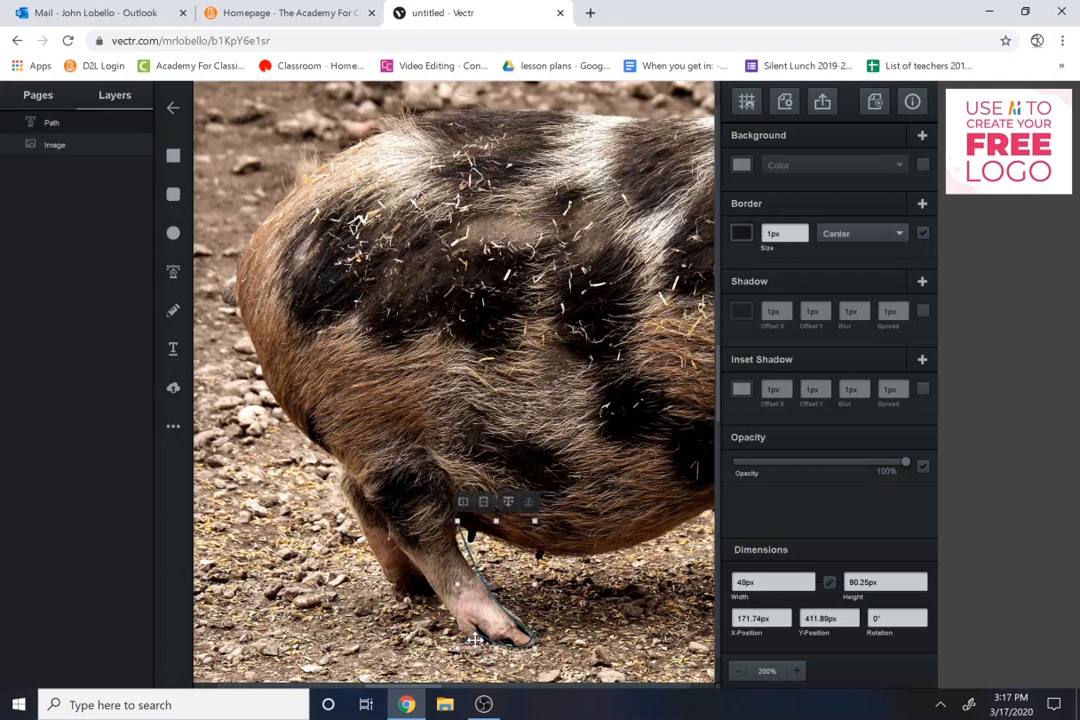
double_click(475, 641)
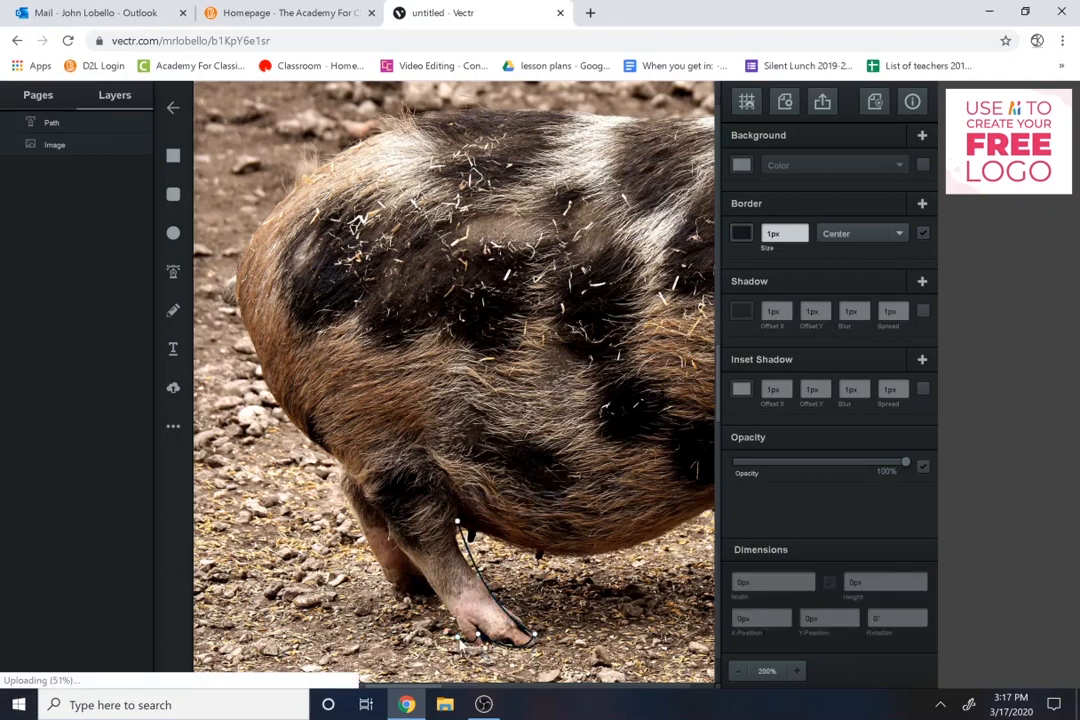
drag(457, 637, 441, 626)
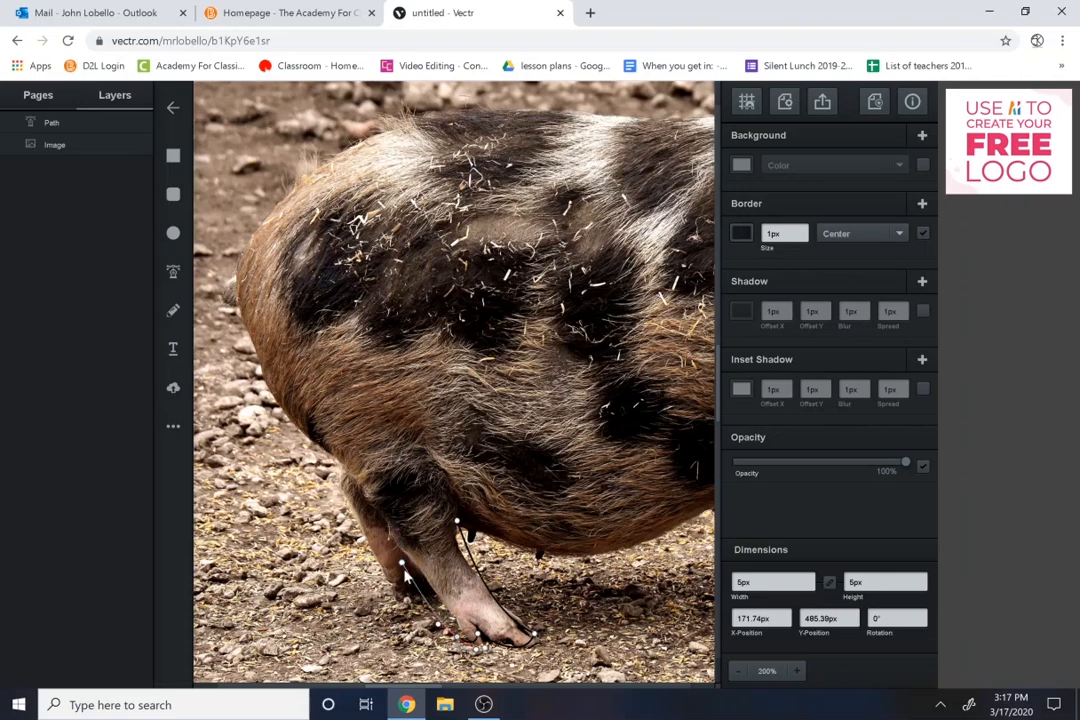
click(394, 543)
click(340, 464)
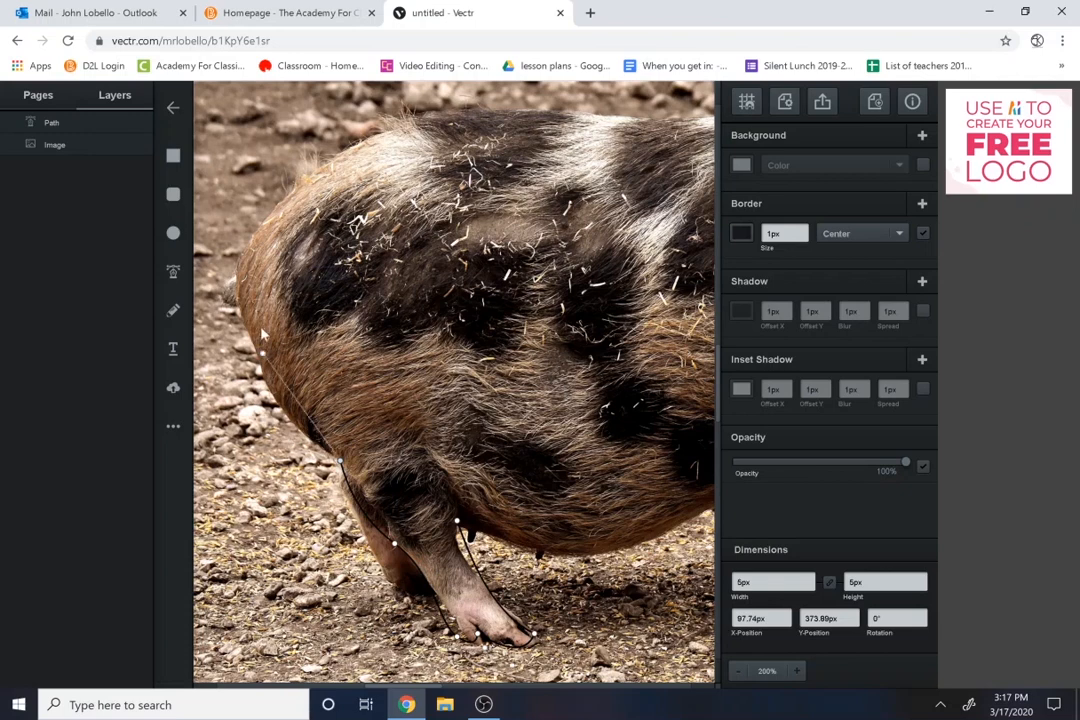
Continue the outline with curved segments around the pig's rump and along the top of its back.
drag(242, 258, 265, 168)
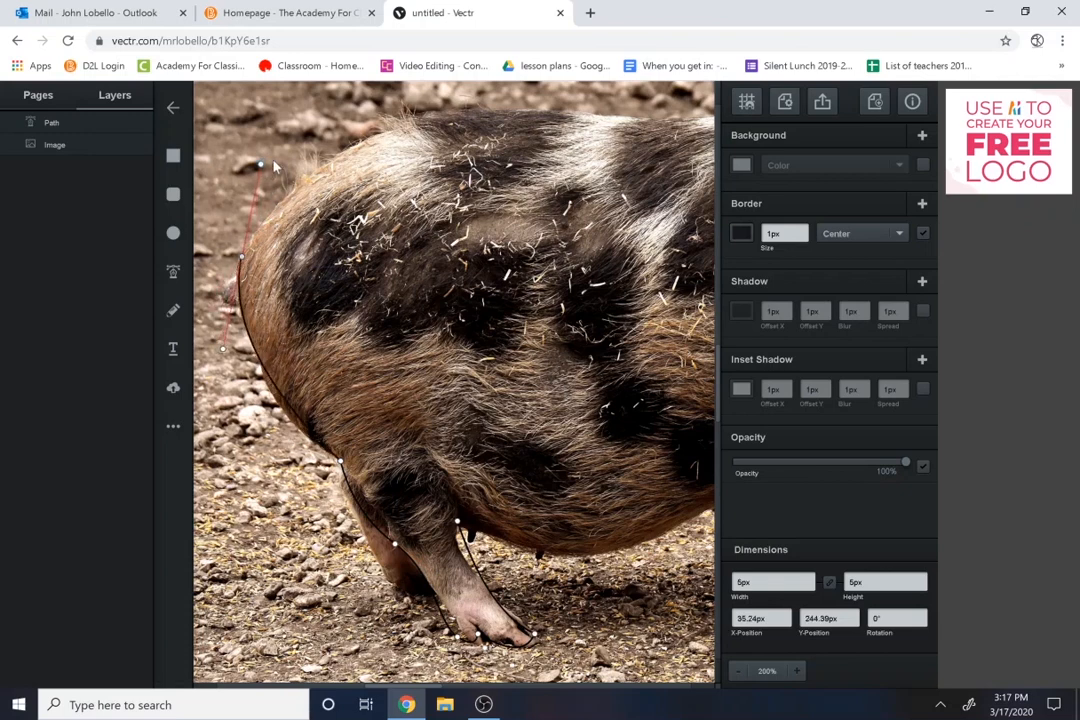
click(450, 117)
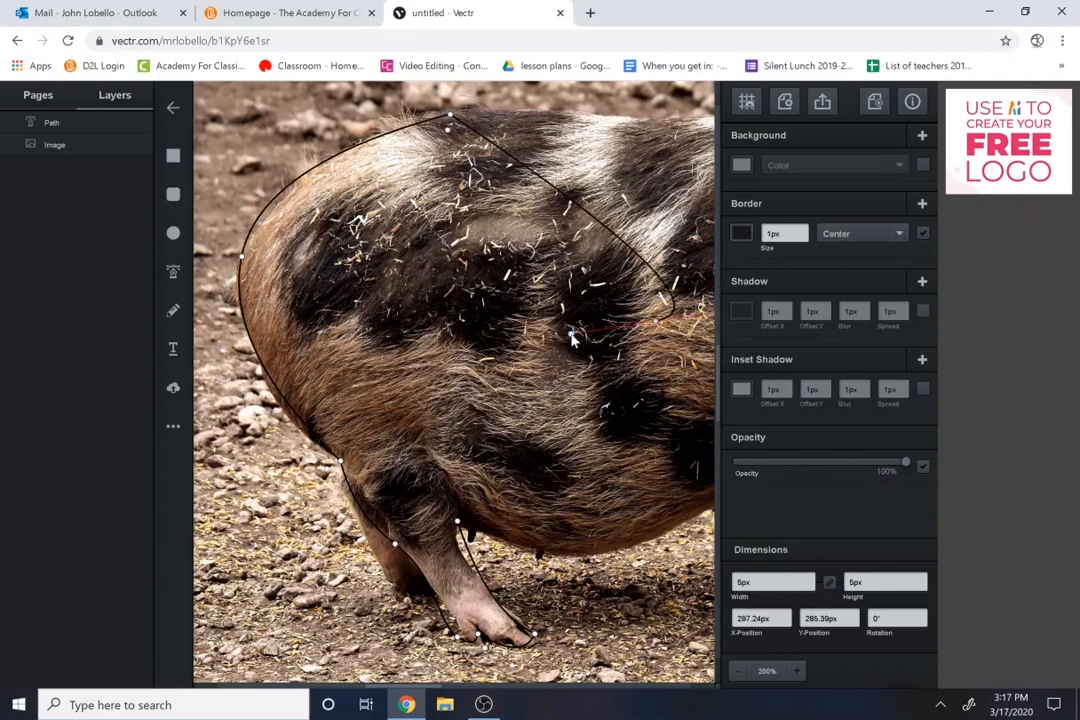
drag(430, 685, 461, 685)
drag(441, 120, 535, 110)
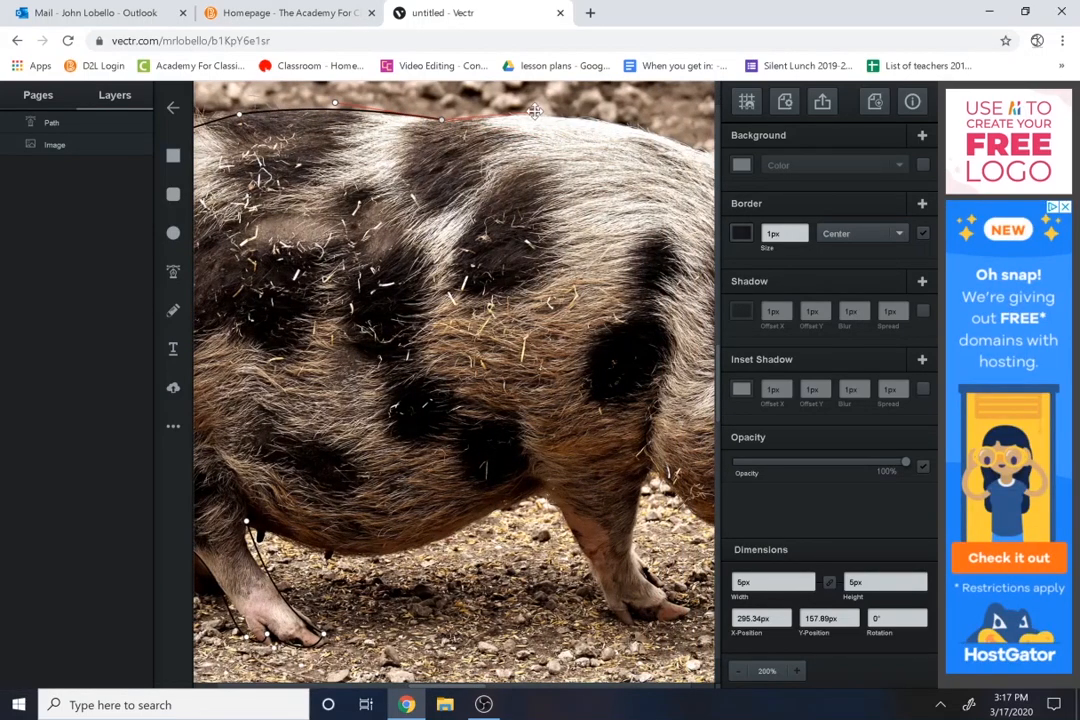
Continue the curved outline over the pig's shoulders and neck to the base of the far ear.
drag(474, 686, 505, 696)
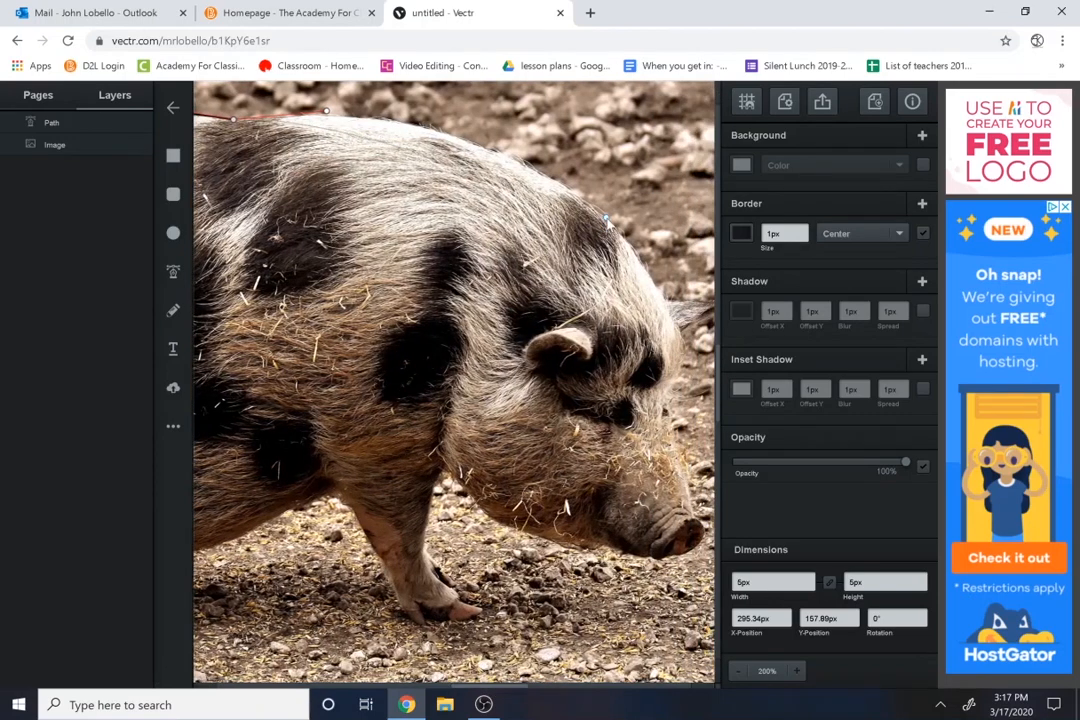
drag(606, 217, 661, 276)
click(668, 303)
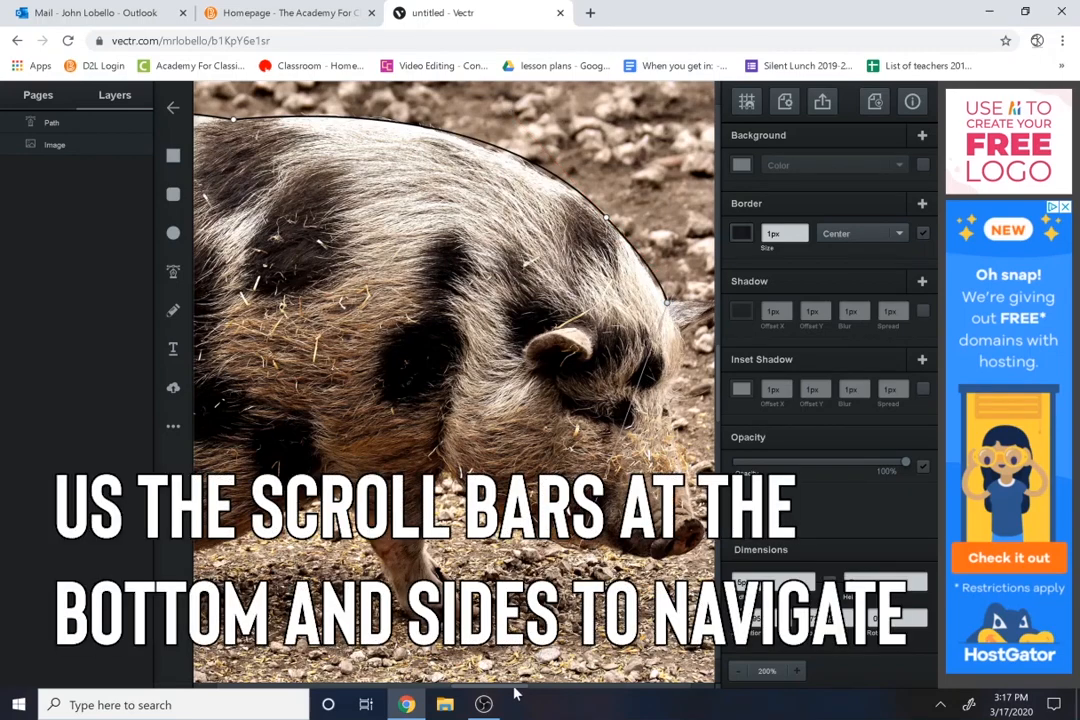
Trace the far ear out to its tip and back to the pig's forehead.
drag(513, 687, 549, 689)
click(556, 302)
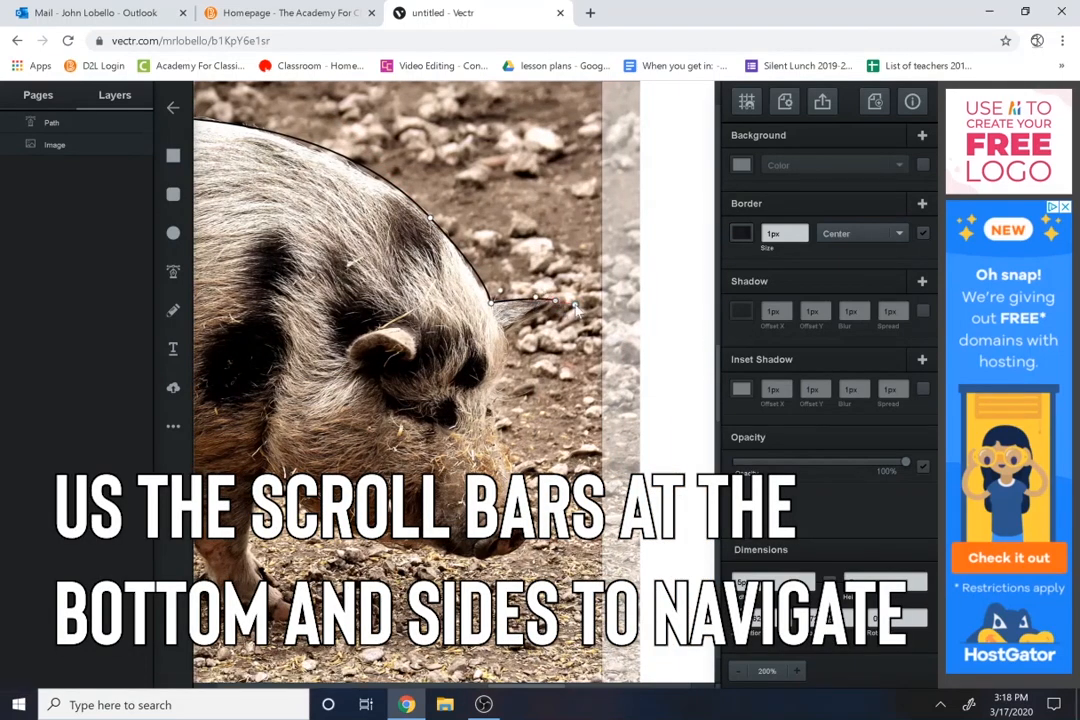
click(503, 336)
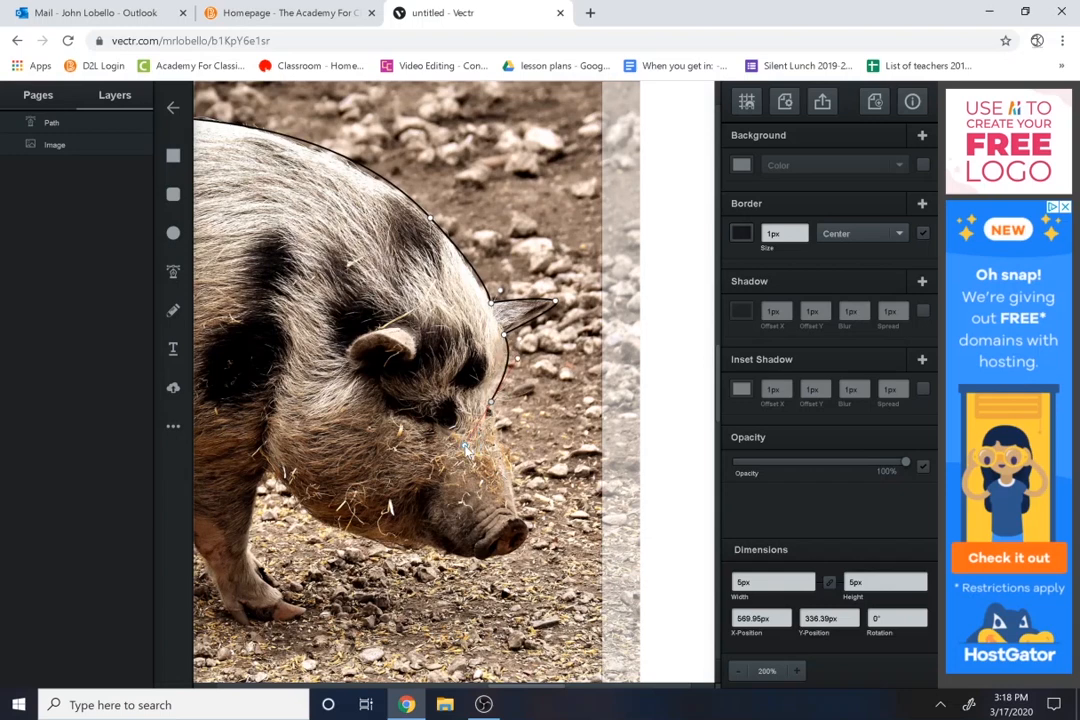
Trace from the forehead down the face to the snout to close the outline, and reshape the points around the front hoof.
click(491, 402)
click(531, 526)
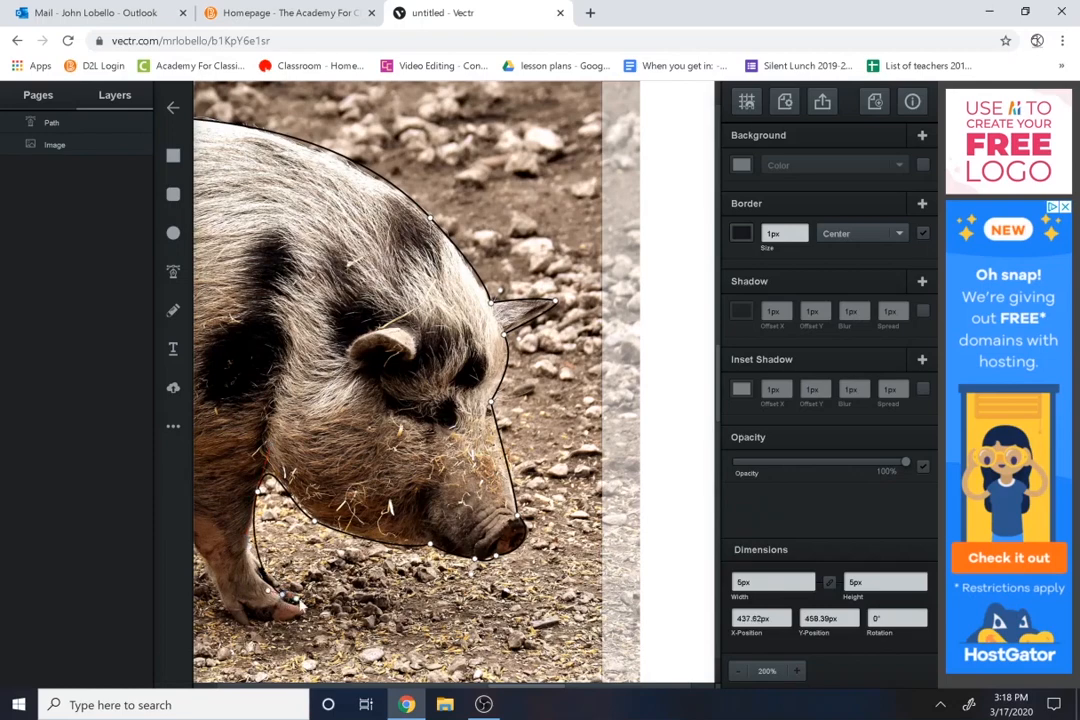
click(274, 620)
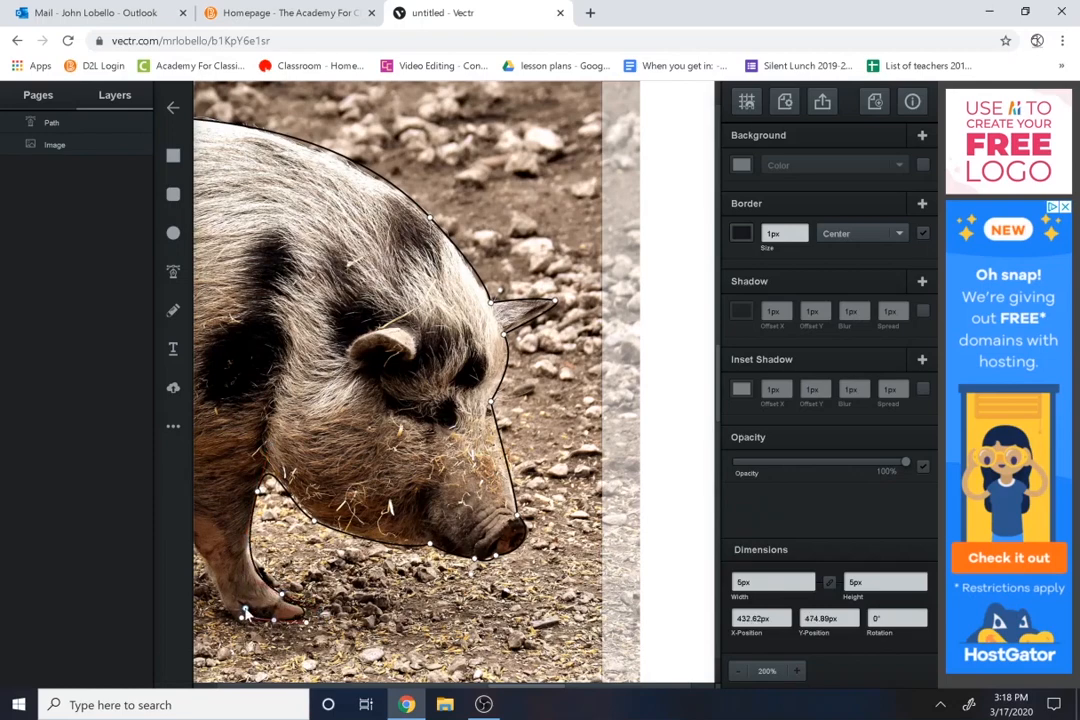
click(244, 610)
drag(223, 603, 192, 567)
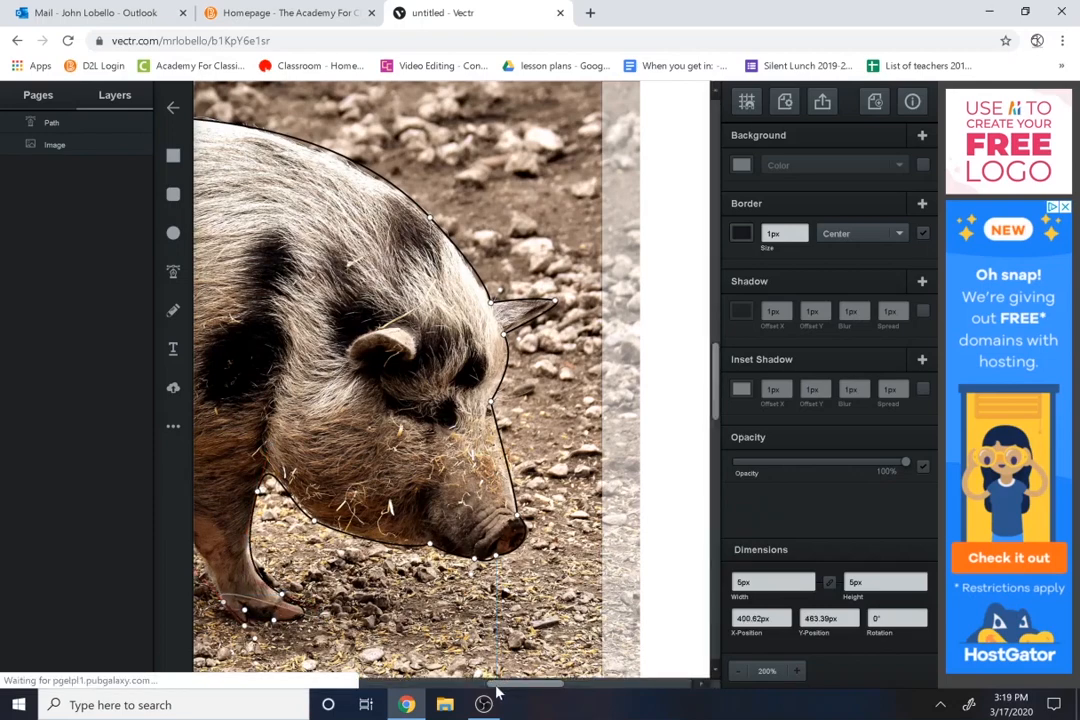
Curve the outline along the back of the front leg up to where it meets the belly.
click(490, 685)
mouse_move(512, 542)
mouse_down()
mouse_move(487, 496)
mouse_move(508, 543)
mouse_up()
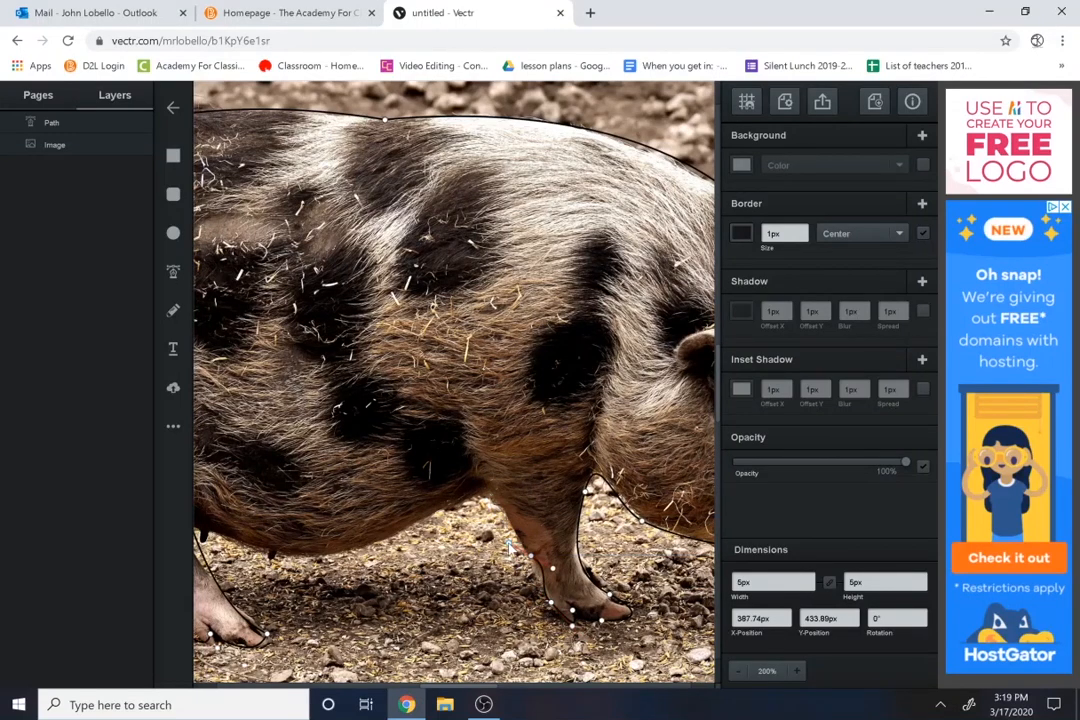
drag(483, 494, 457, 493)
Add a point midway along the belly line and pull it down to follow the pig's underside.
drag(464, 686, 430, 687)
click(348, 521)
double_click(394, 516)
drag(428, 514, 456, 552)
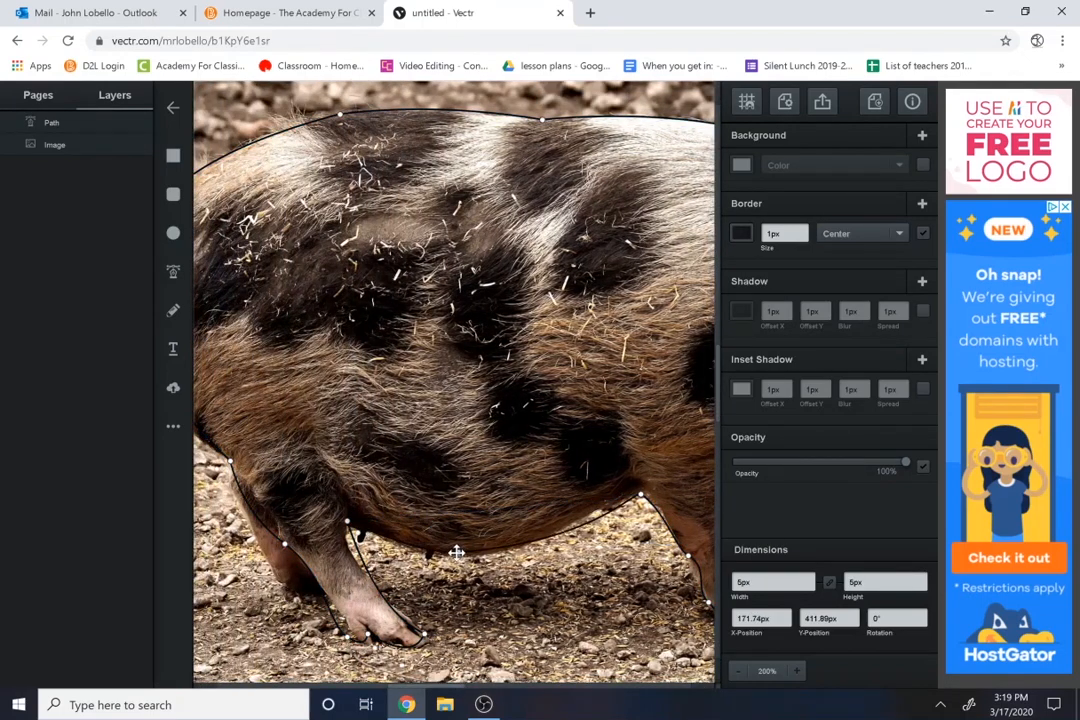
click(607, 493)
Reposition the point where the hind leg meets the belly and adjust its curve to the photo.
drag(349, 522, 343, 521)
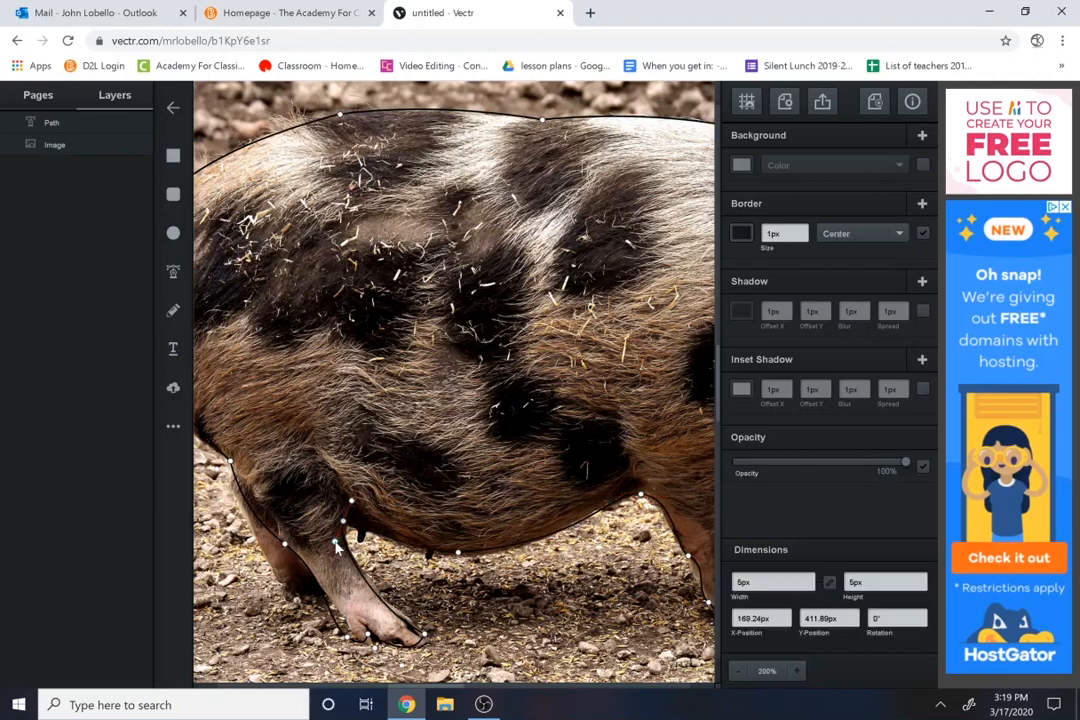
click(367, 527)
click(344, 521)
Move the hind hoof's points to fit its edge and refine the curve at the middle of the belly.
click(348, 639)
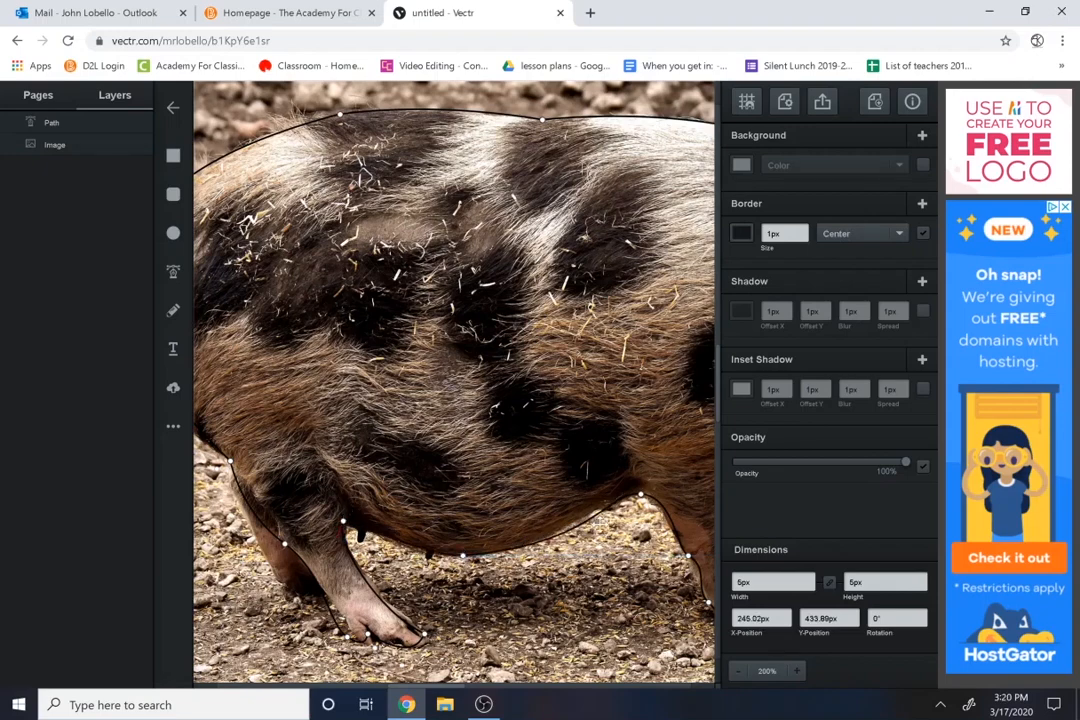
drag(350, 640, 431, 635)
click(359, 643)
click(362, 644)
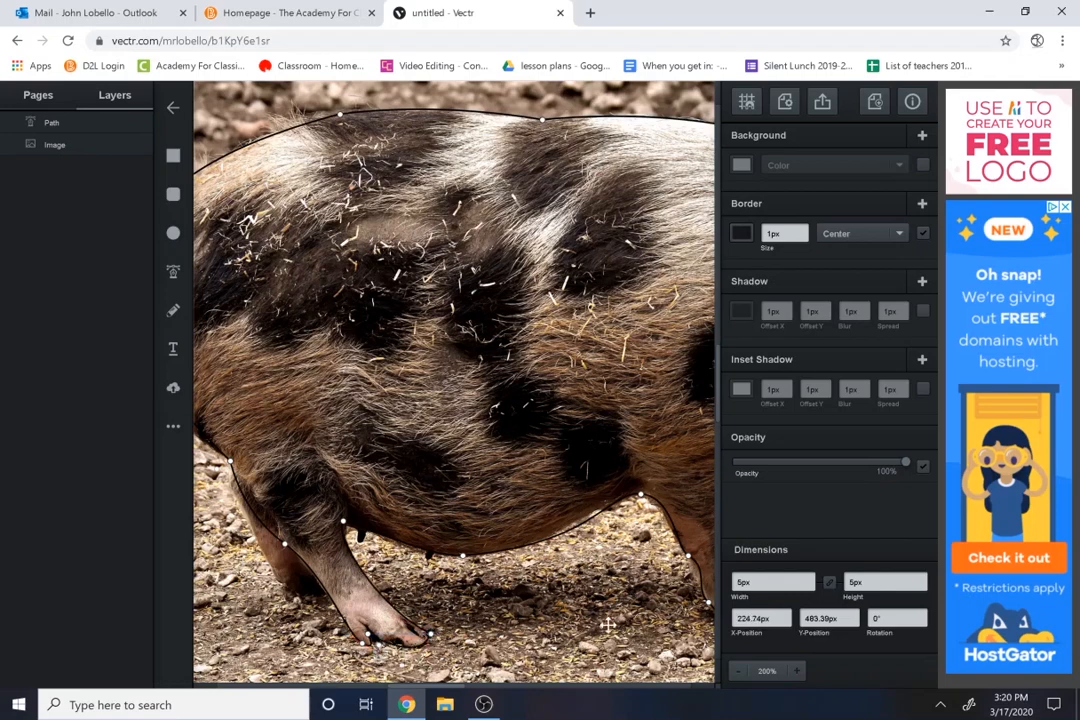
click(463, 555)
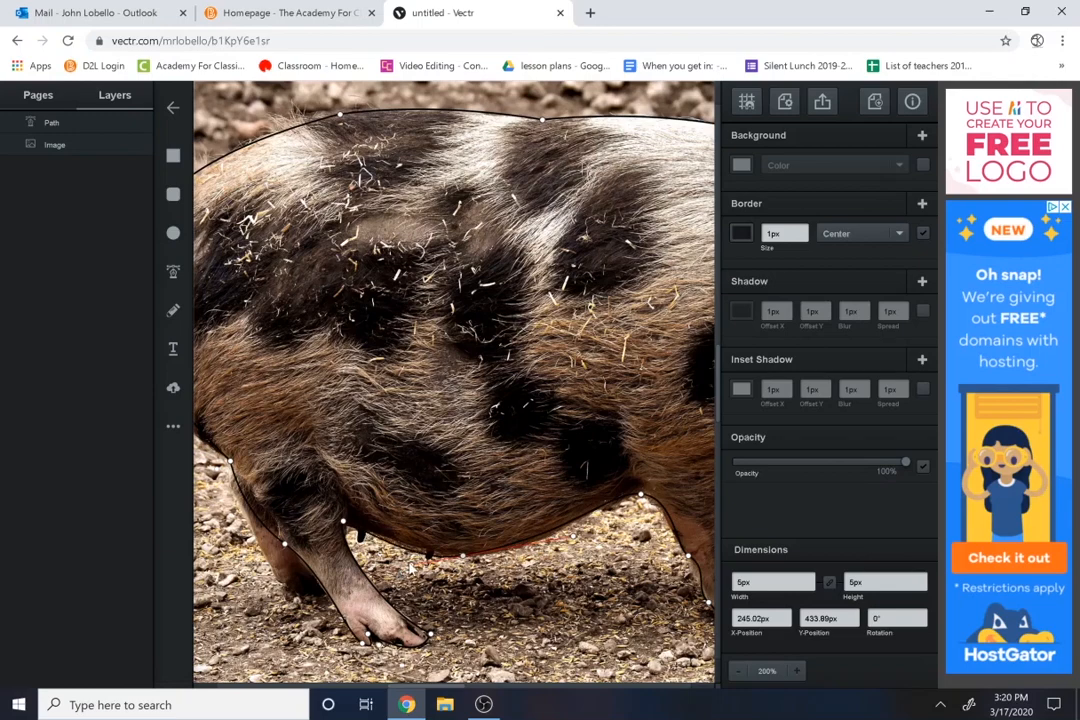
Fill the traced pig path with a medium blue background color.
click(736, 673)
click(736, 673)
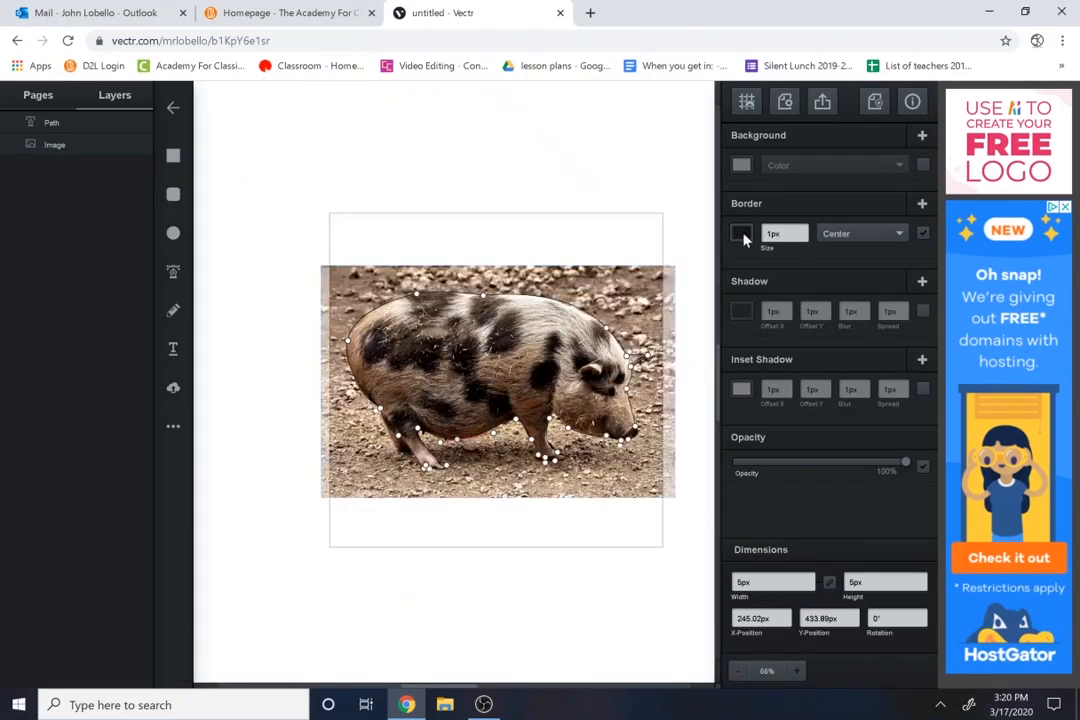
click(741, 166)
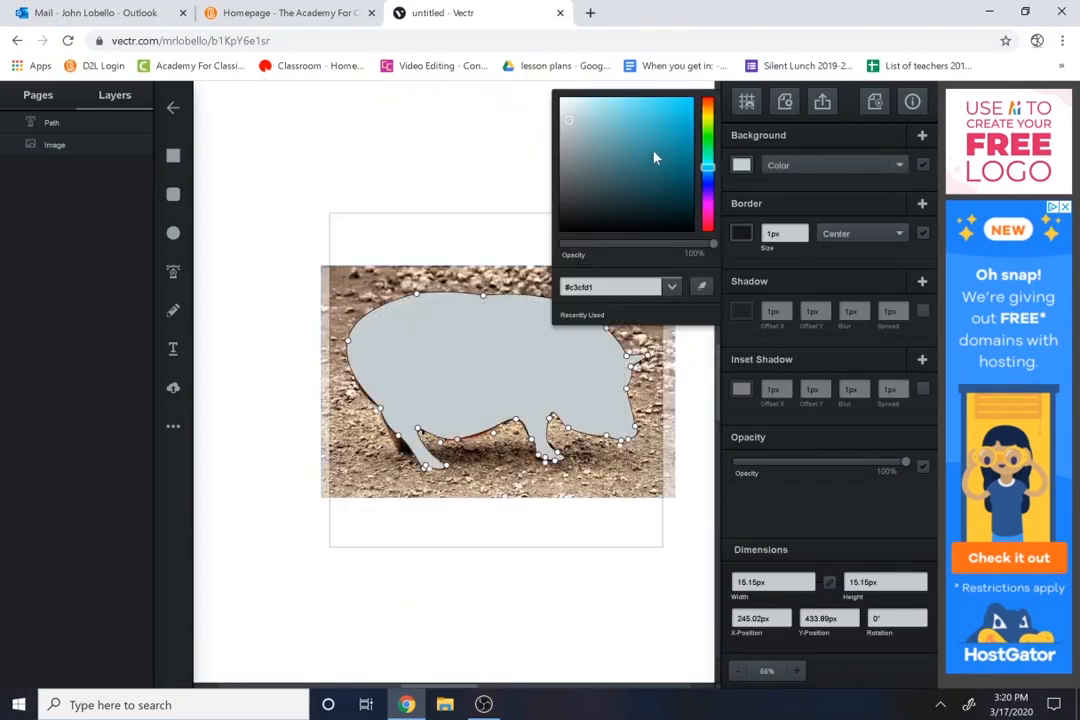
mouse_move(655, 158)
mouse_down()
mouse_move(692, 132)
mouse_move(708, 149)
mouse_up()
click(770, 192)
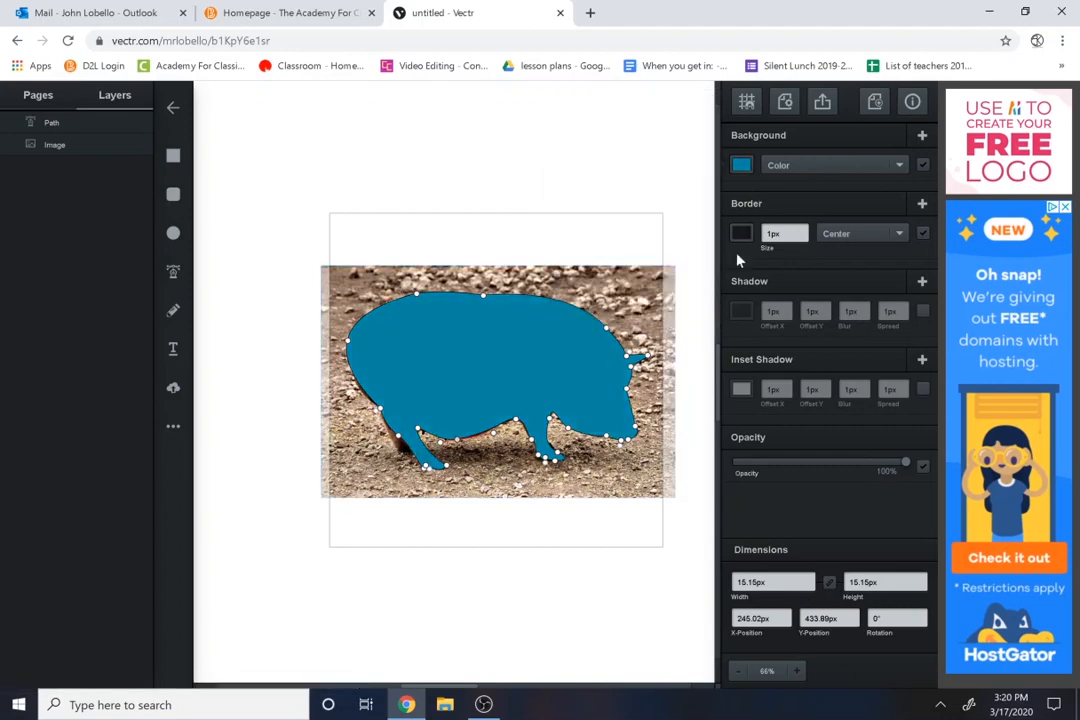
Set the pig shape's border size to 5 px.
click(741, 233)
click(802, 233)
click(802, 232)
click(802, 232)
click(802, 232)
click(802, 232)
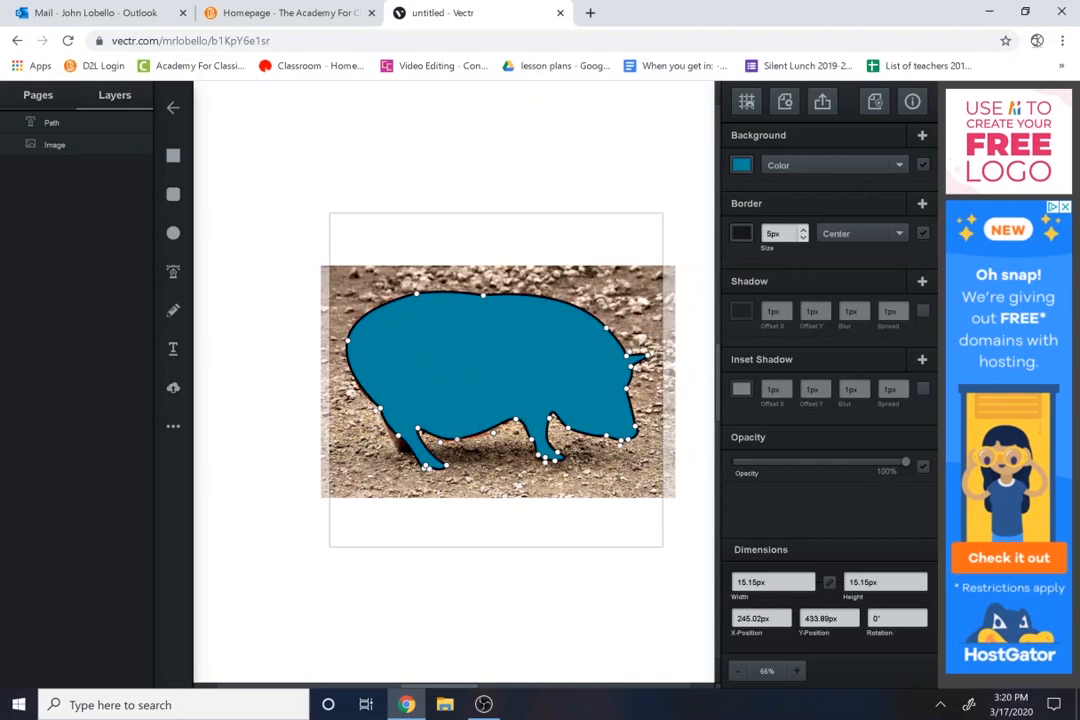
Finish editing the path's points and set the pig shape's border size to 0 px.
key(Escape)
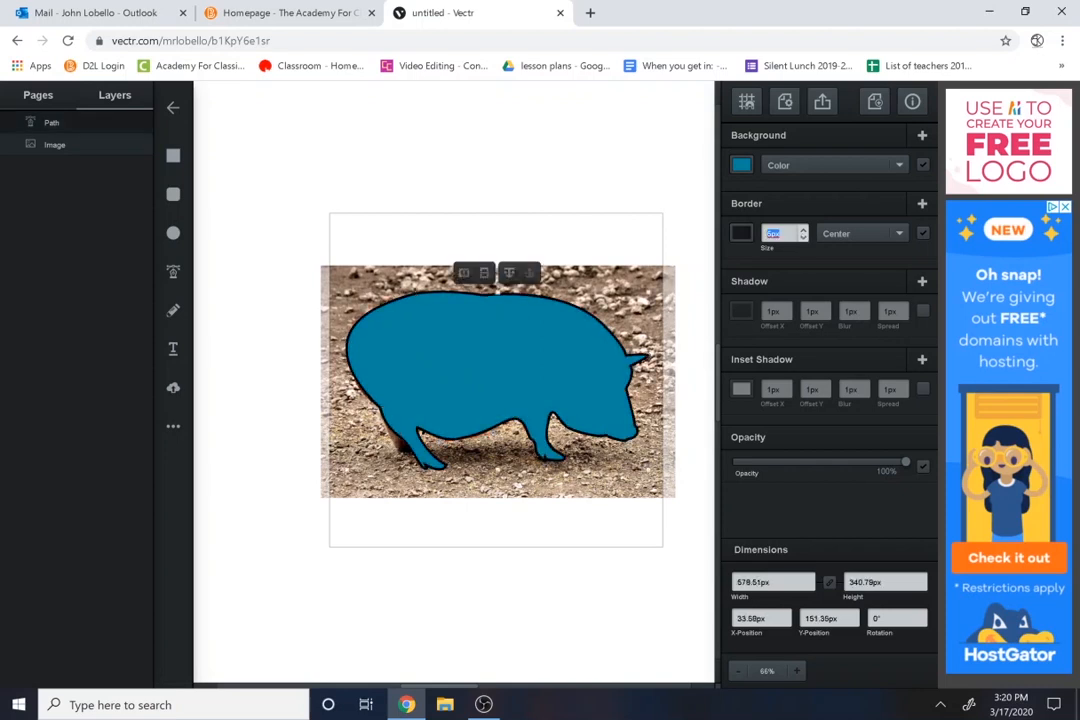
text(0)
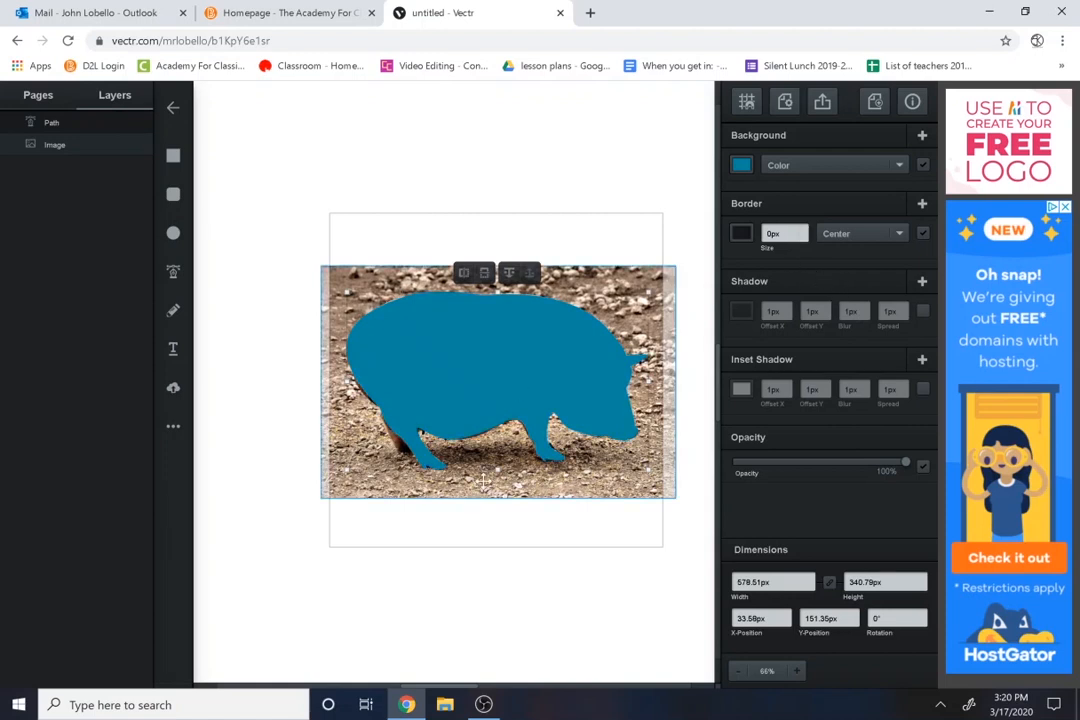
key(Escape)
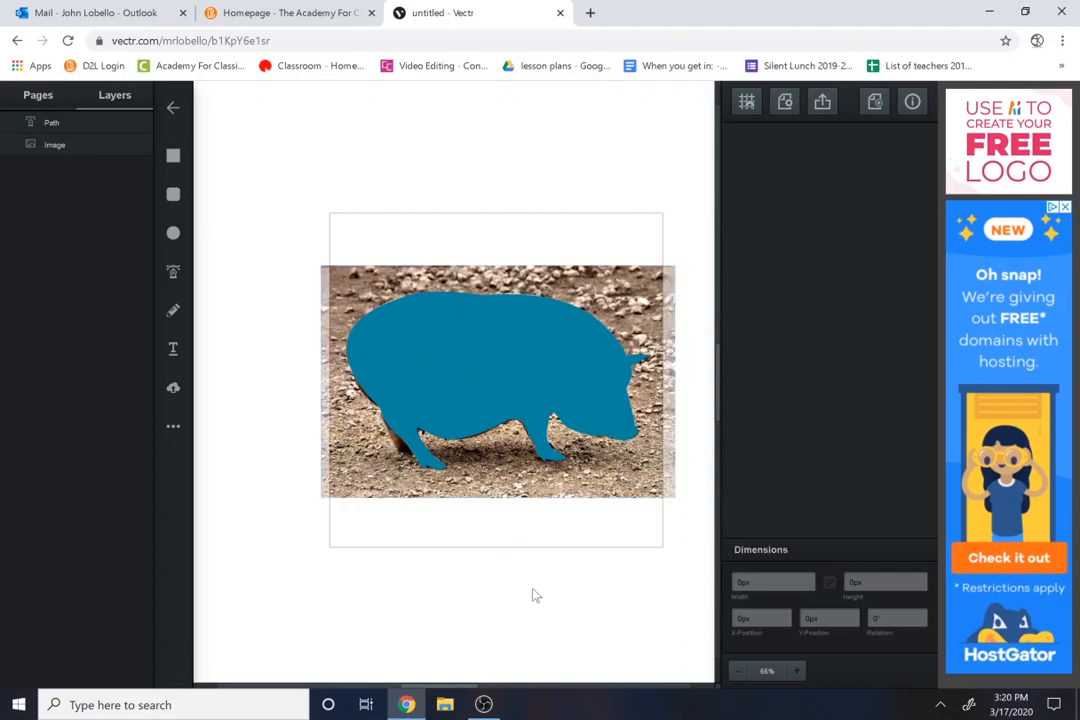
Delete the pig photo behind the traced silhouette.
click(470, 467)
key(Delete)
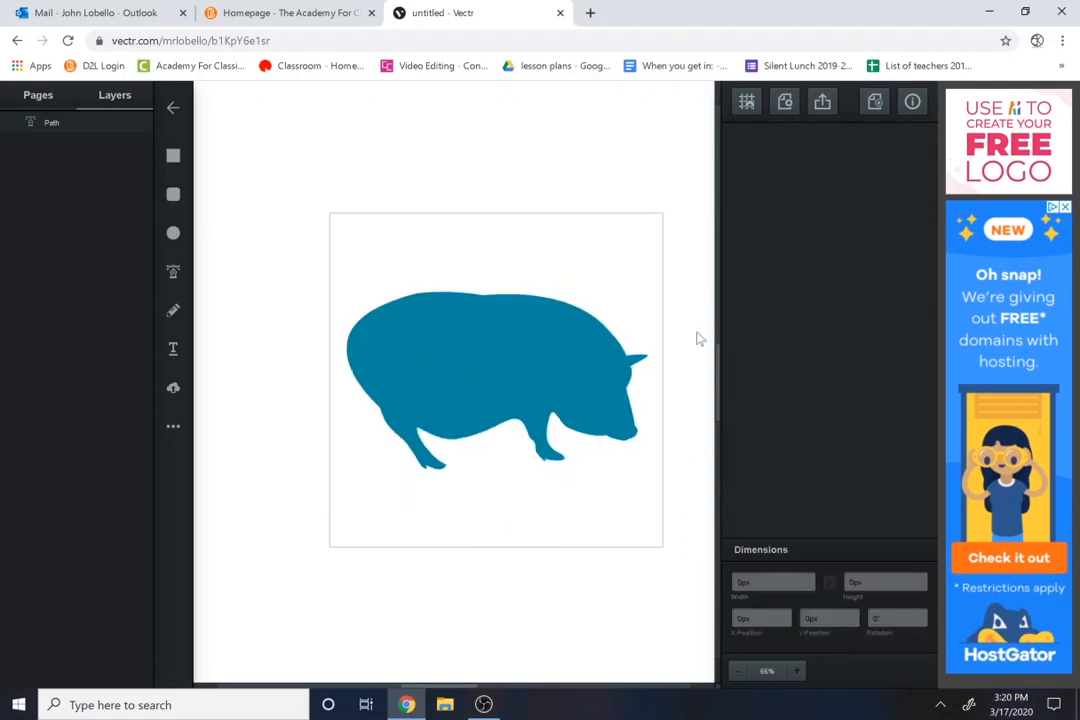
Rename the file as "pig typography" and save the filename.
click(784, 110)
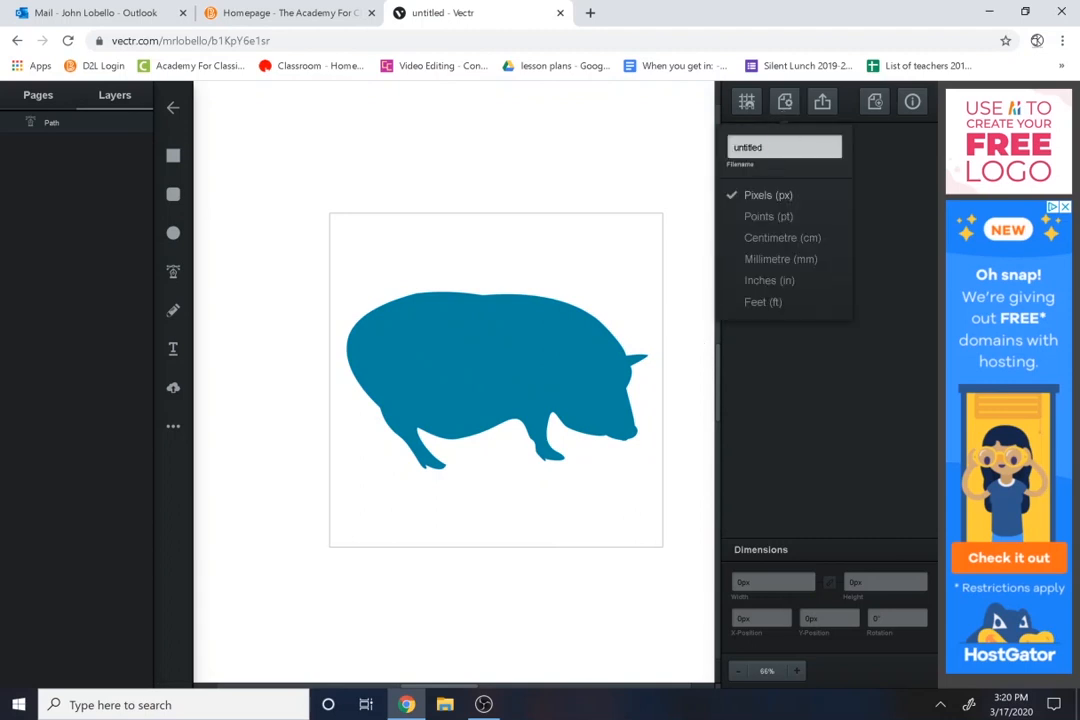
double_click(752, 147)
text(pig typography)
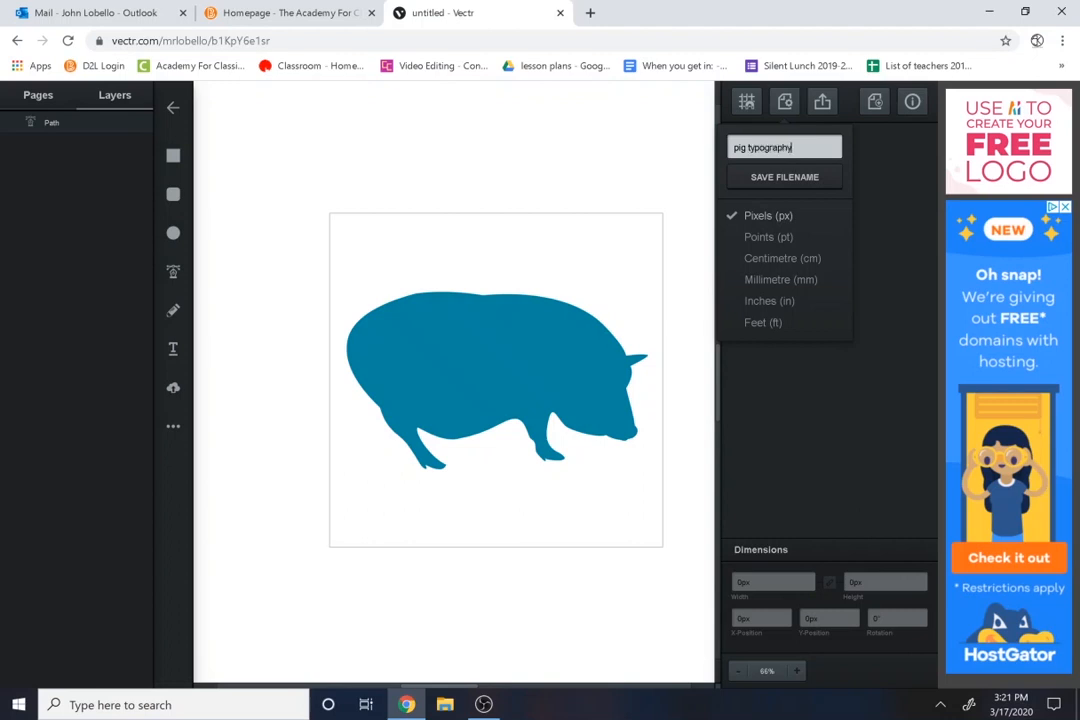
click(770, 176)
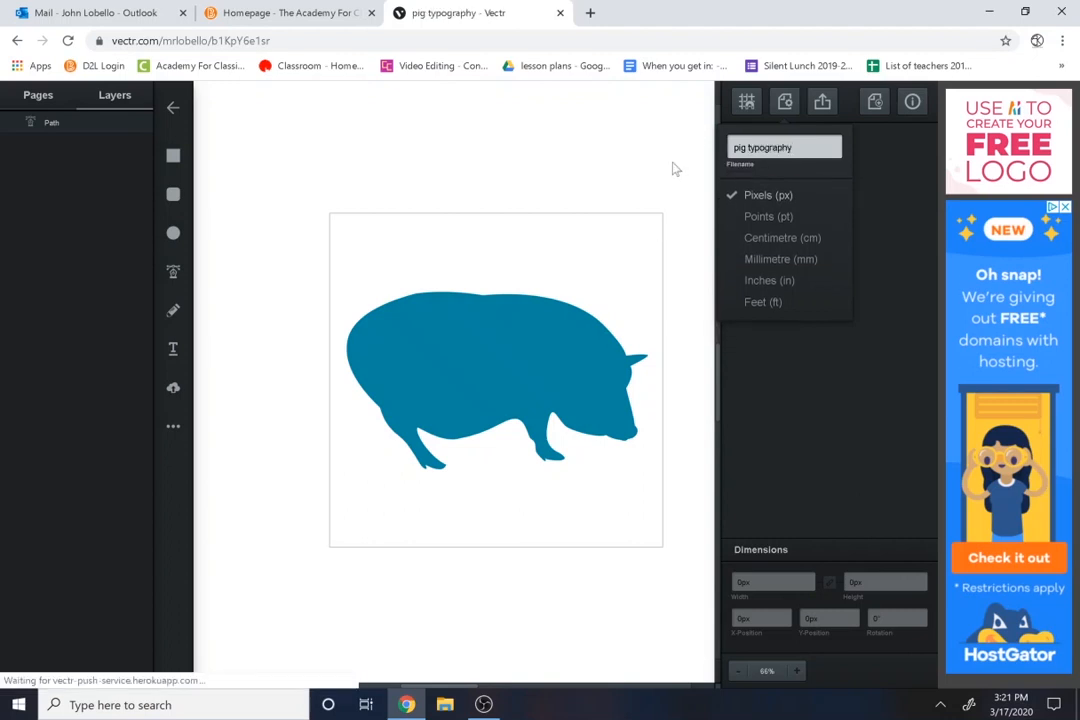
Return to the file overview and reopen the pig typography file.
click(173, 110)
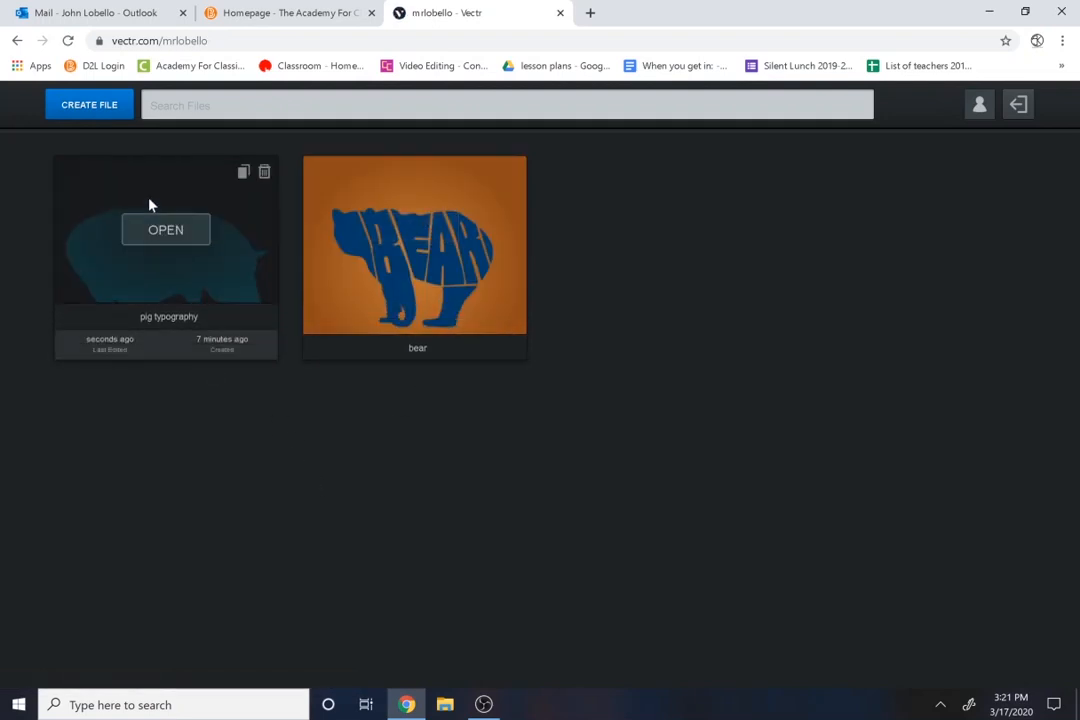
click(157, 257)
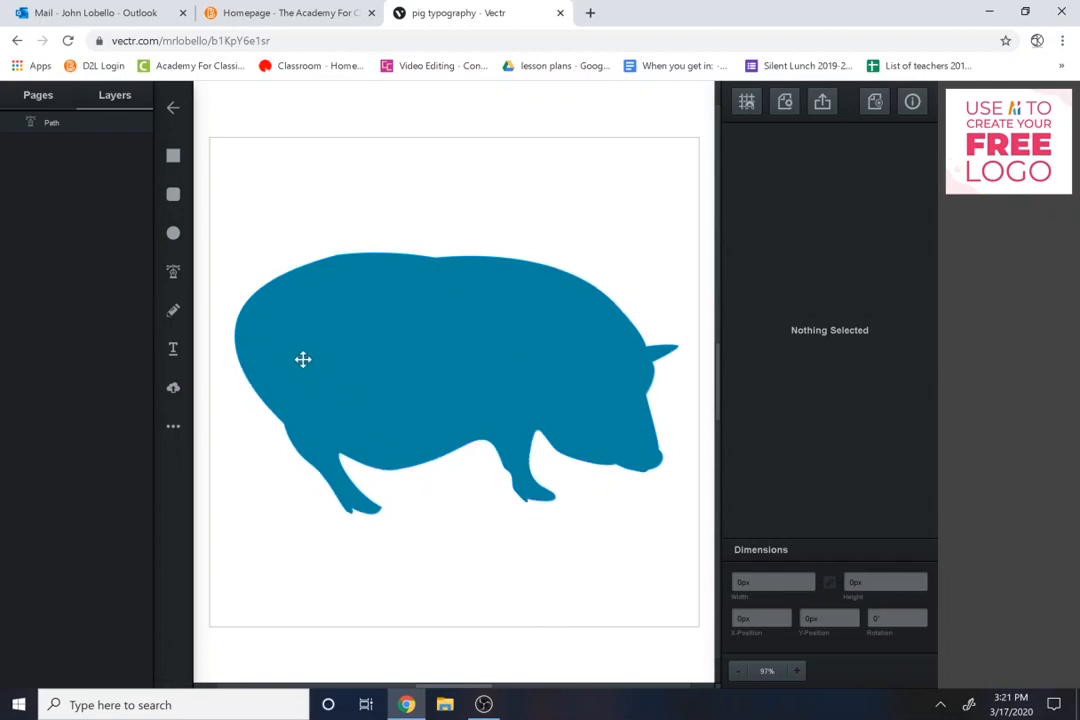
Draw a nearly horizontal freehand Pencil line about 191 px long just below the top of the pig's back.
click(173, 313)
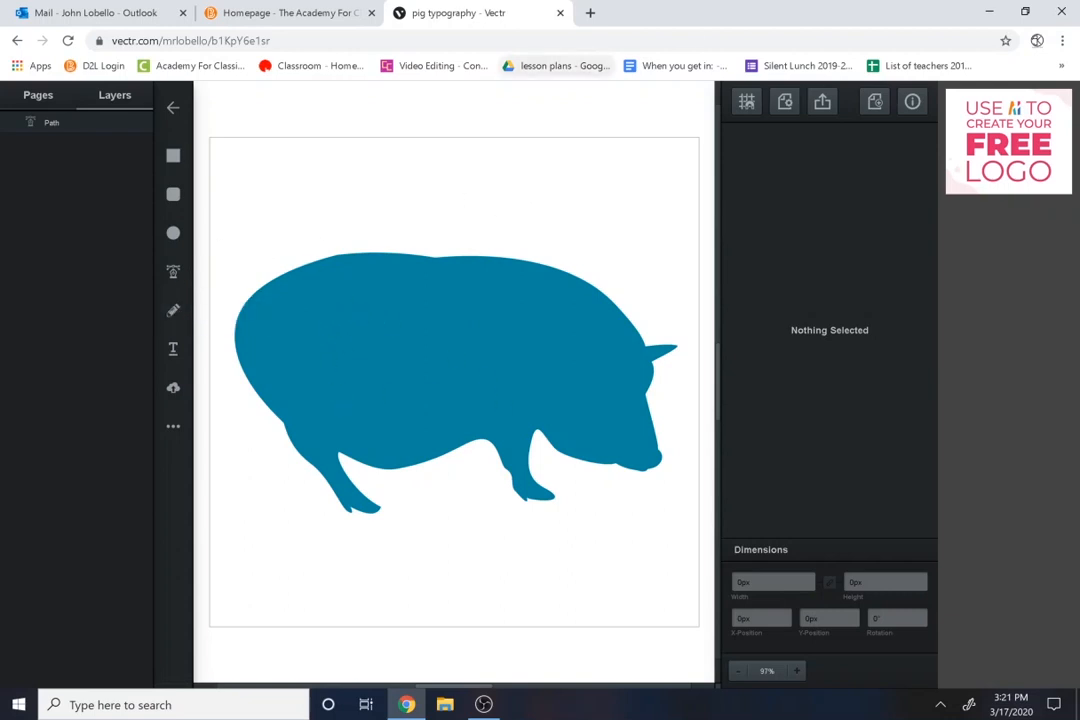
click(173, 310)
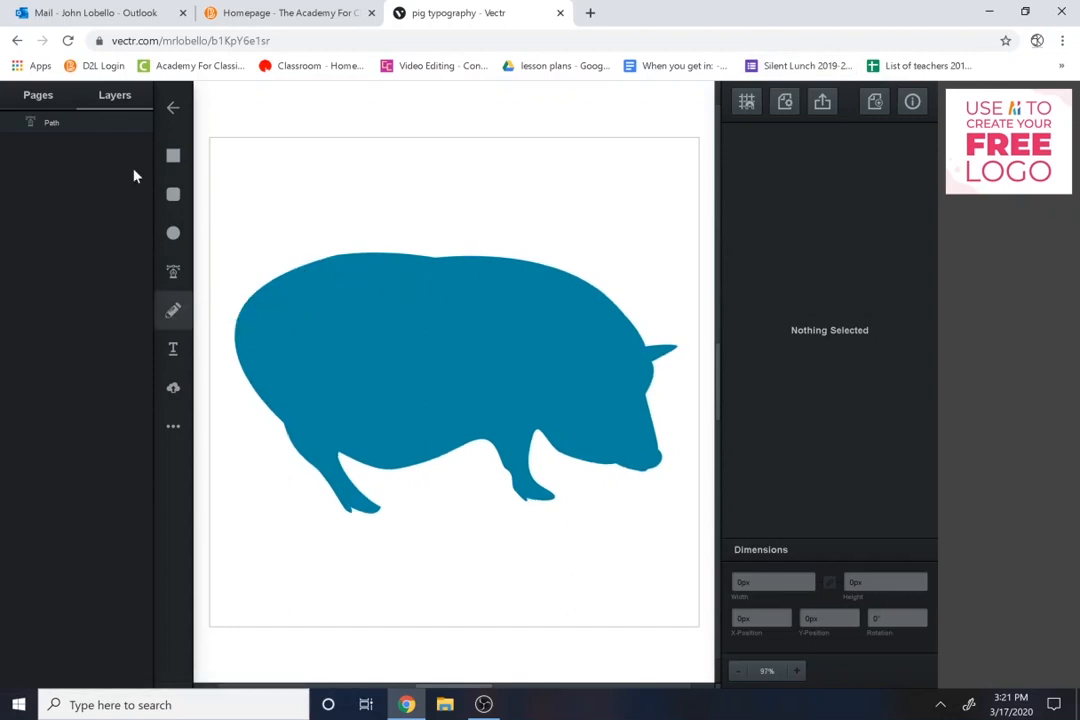
click(317, 280)
drag(465, 276, 465, 276)
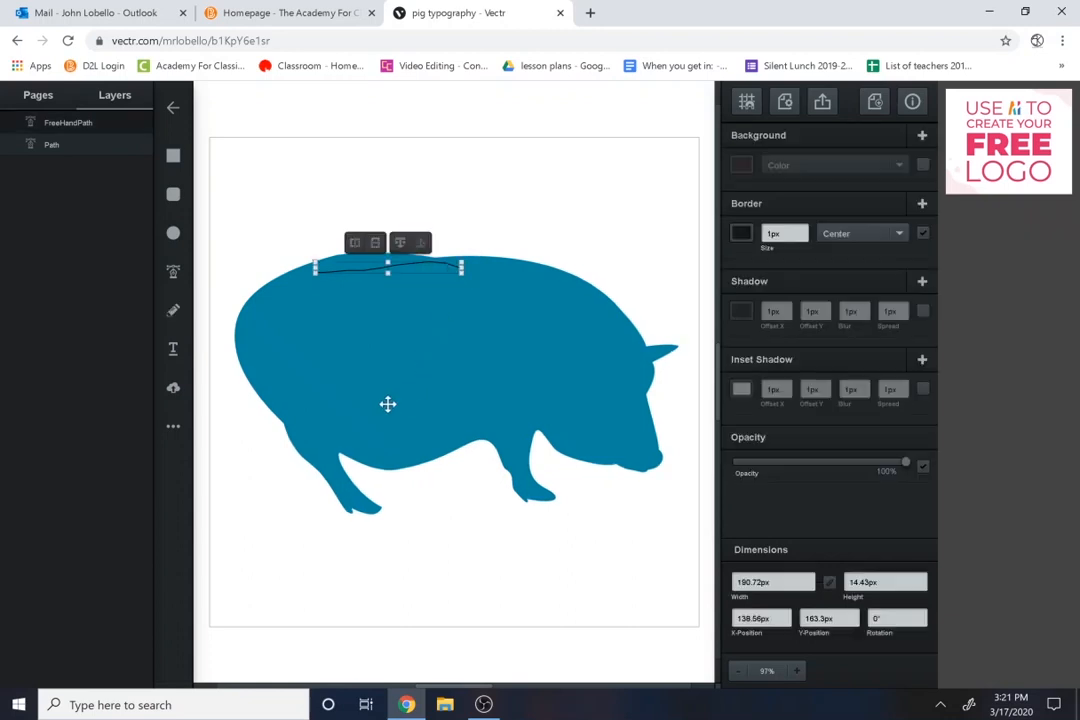
Draw a second freehand line about 167 px long just above the edge of the pig's belly.
click(173, 311)
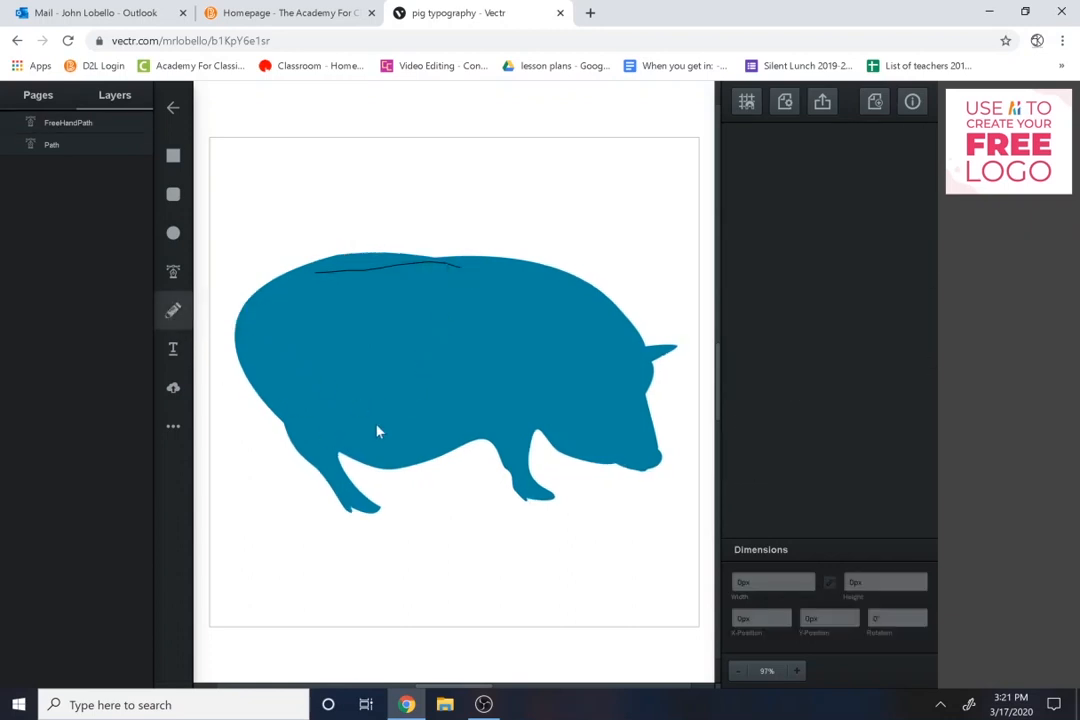
click(344, 440)
drag(484, 428, 484, 428)
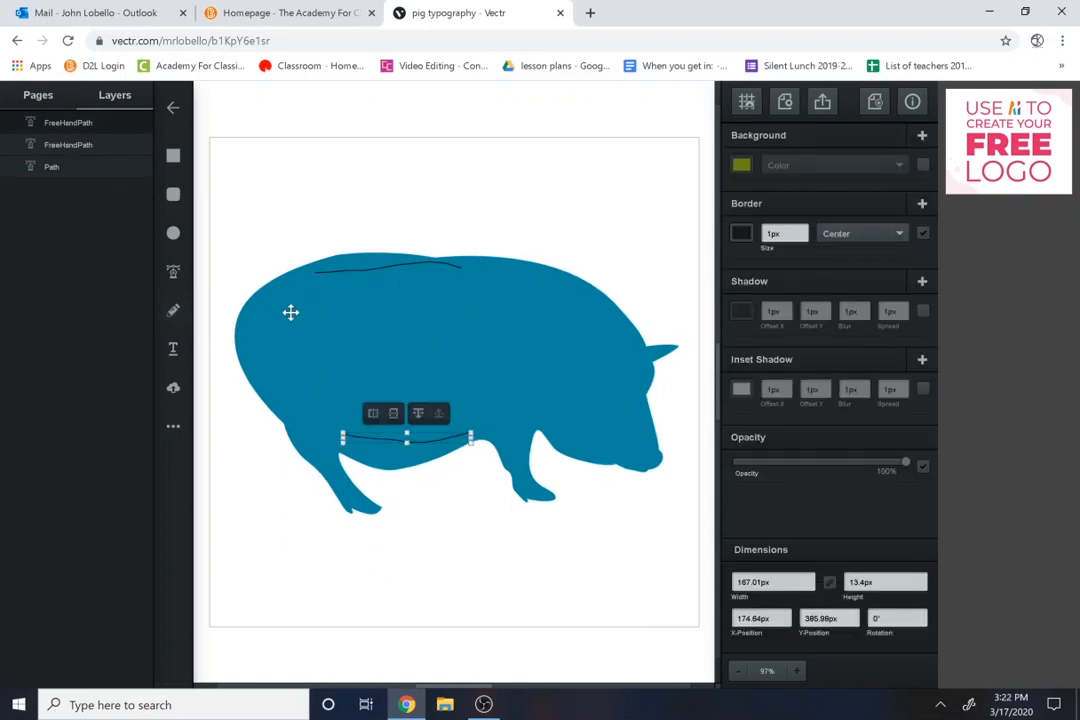
Draw a vertical freehand line about 244 px tall between the back and belly lines, and shift the belly line down to meet its end.
click(173, 311)
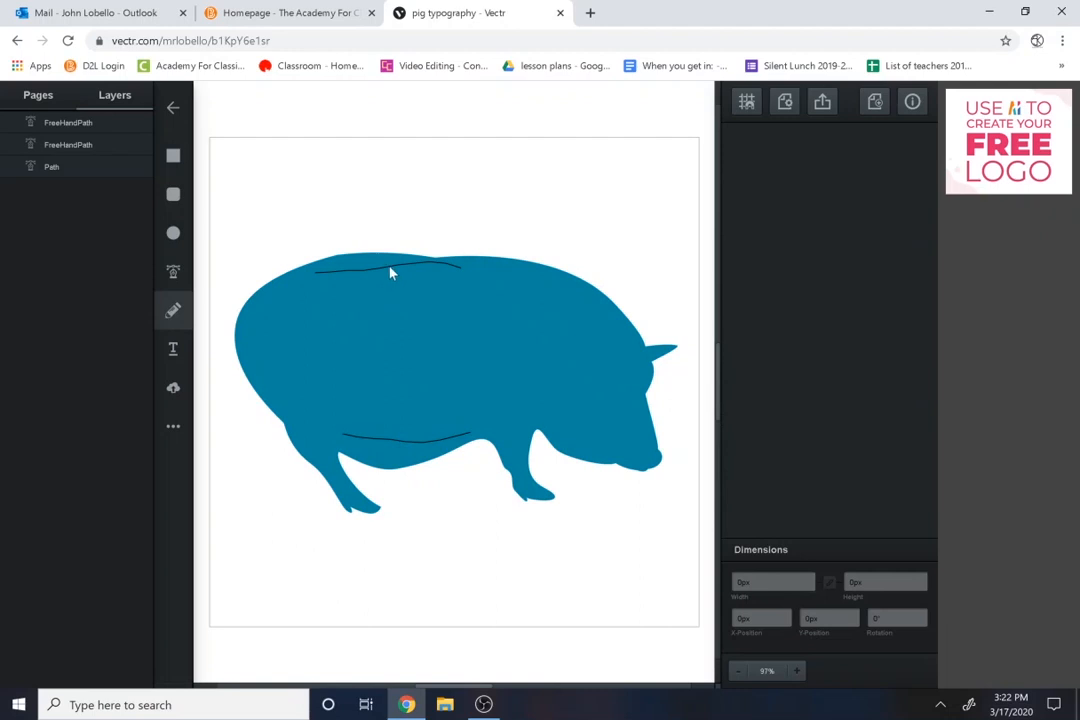
drag(390, 266, 390, 280)
drag(399, 447, 400, 453)
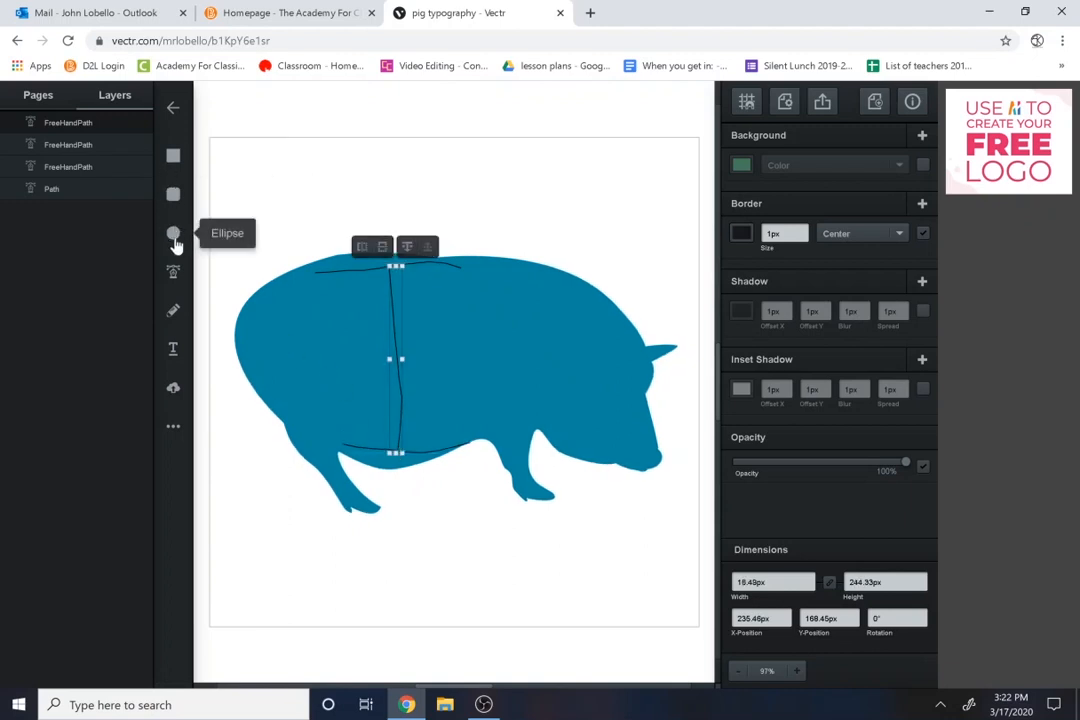
Draw a rounded freehand loop about 134 by 191 px on the rump side of the vertical line.
click(173, 310)
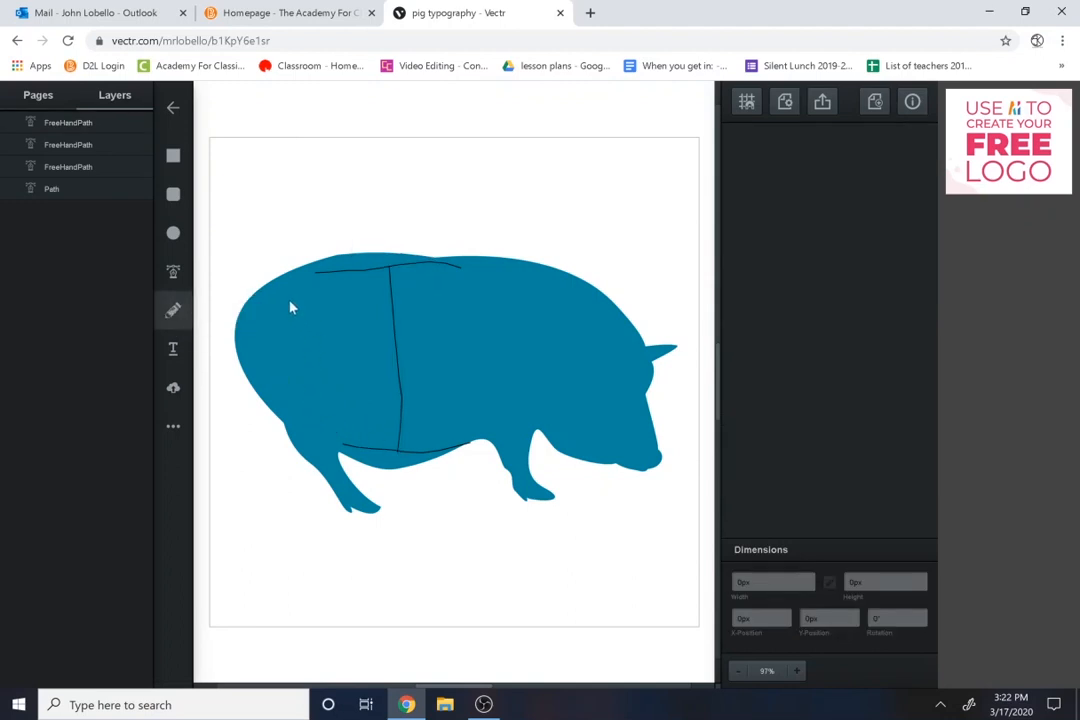
click(367, 291)
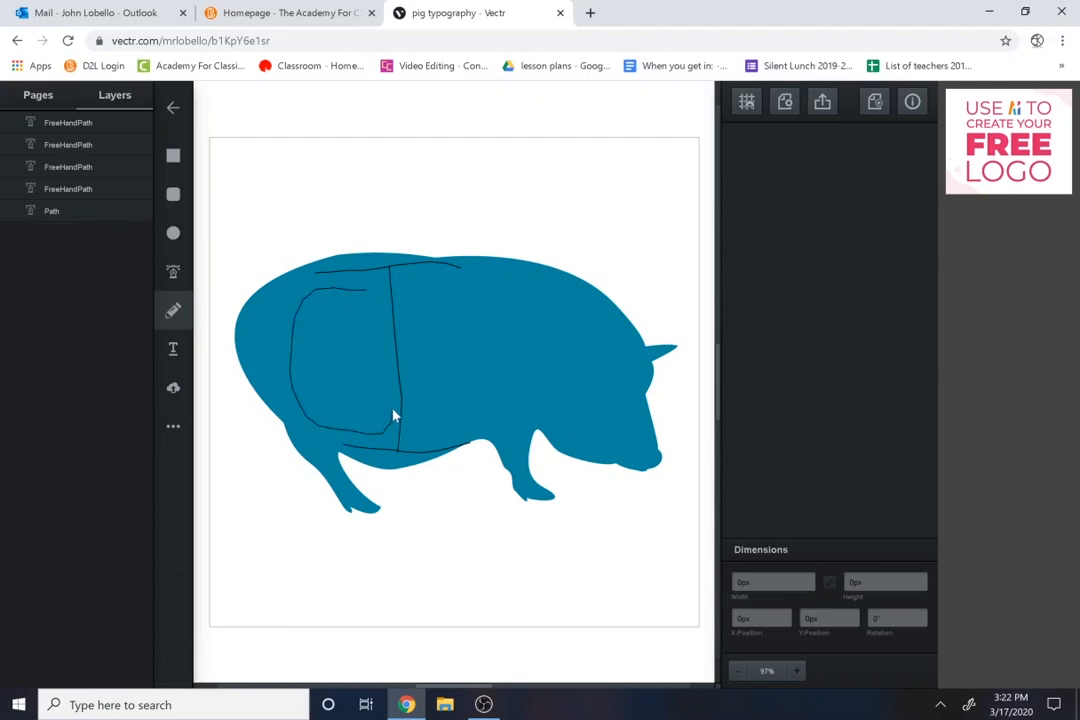
drag(364, 292, 363, 290)
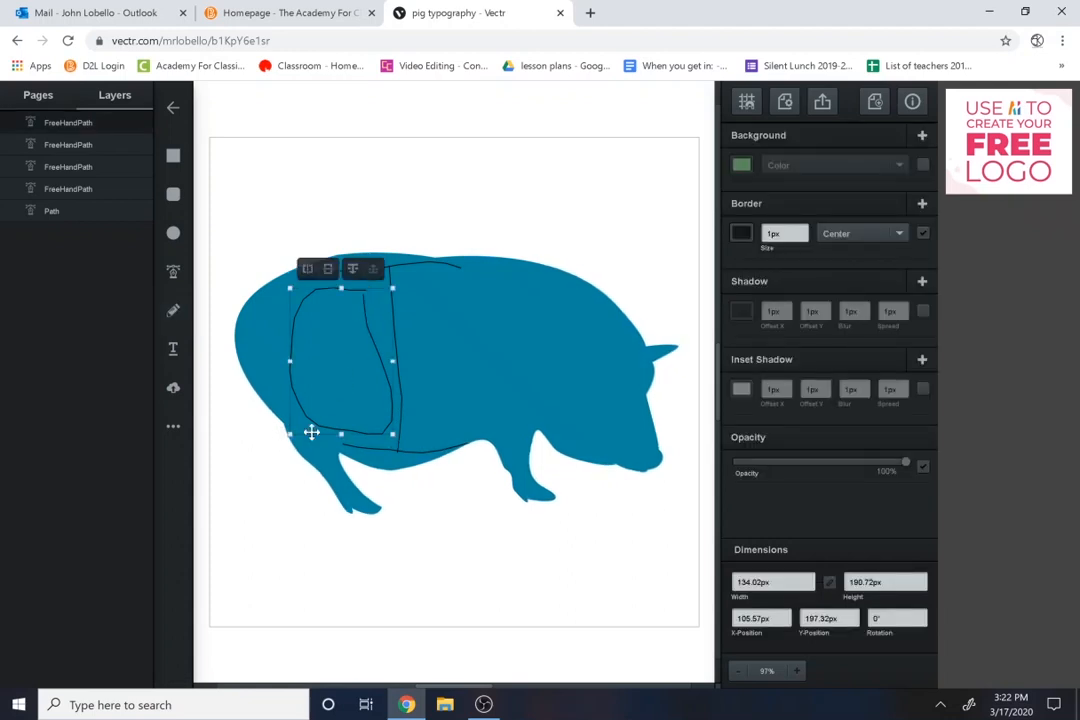
click(325, 272)
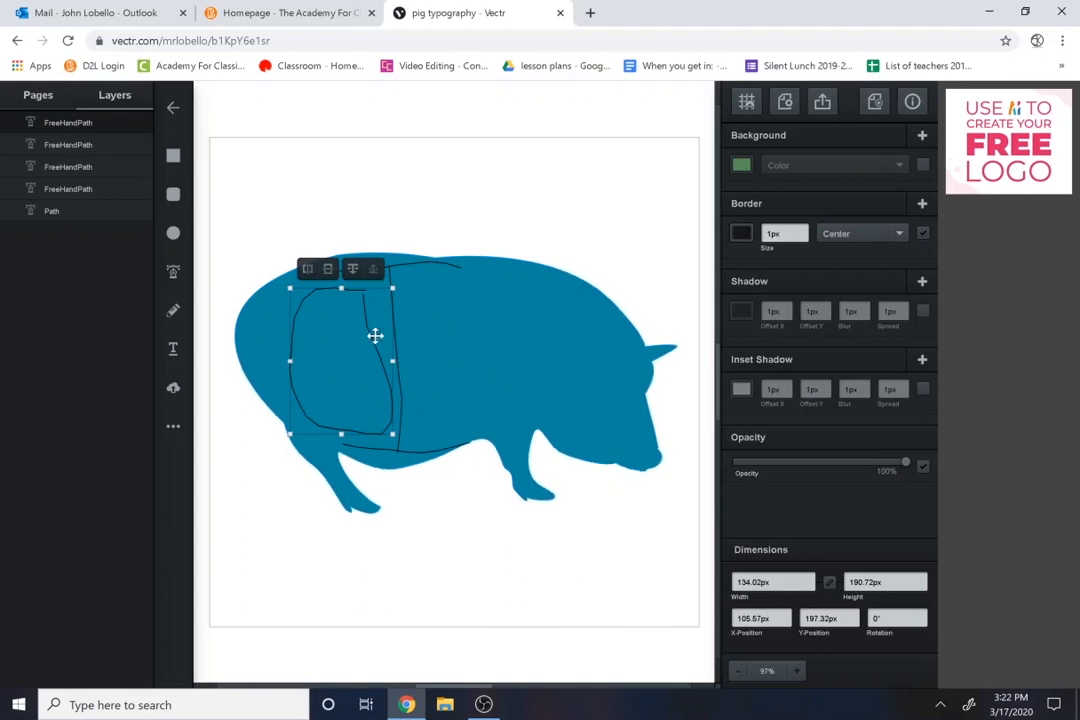
Sketch a freehand letter N about 129 by 227 px in the middle of the pig's body with the Pencil tool.
click(175, 313)
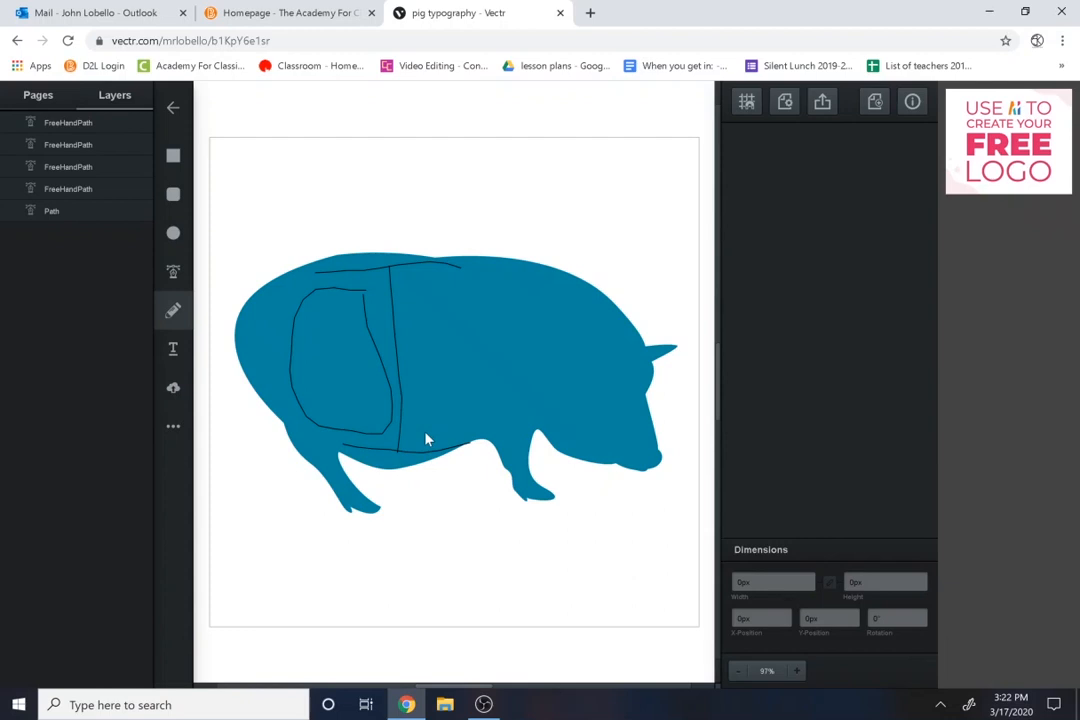
drag(425, 432, 423, 393)
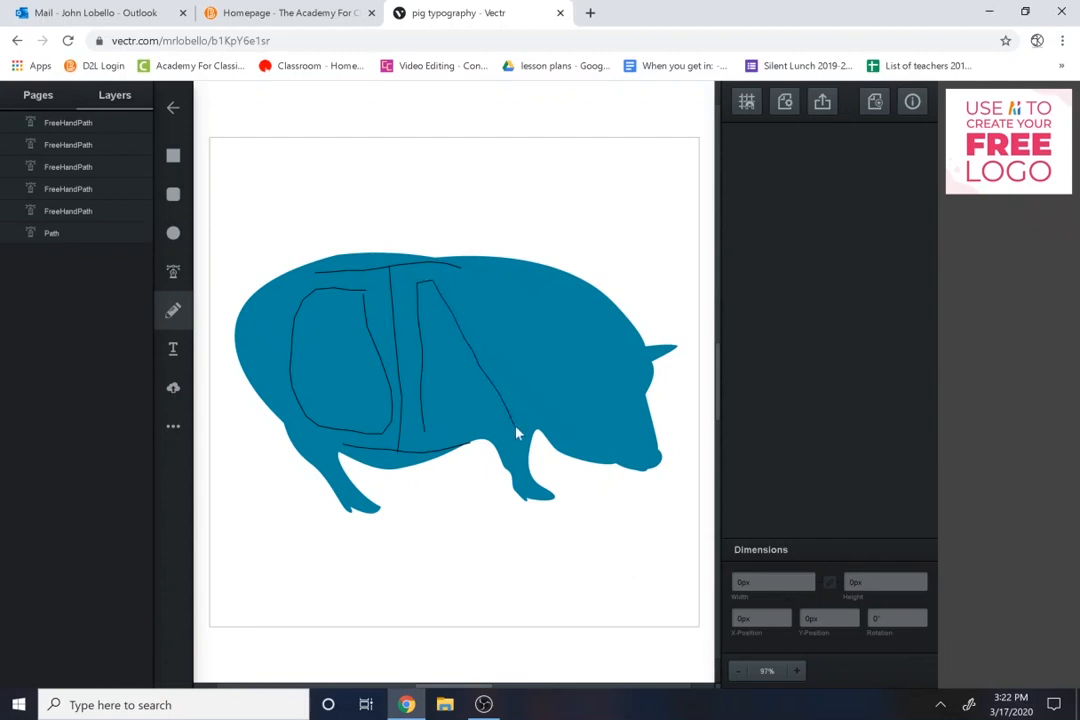
mouse_move(516, 428)
mouse_down()
mouse_move(490, 258)
mouse_move(518, 275)
mouse_move(533, 418)
mouse_up()
Sketch a freehand letter K about 121 by 216 px between the N and the pig's face.
click(175, 311)
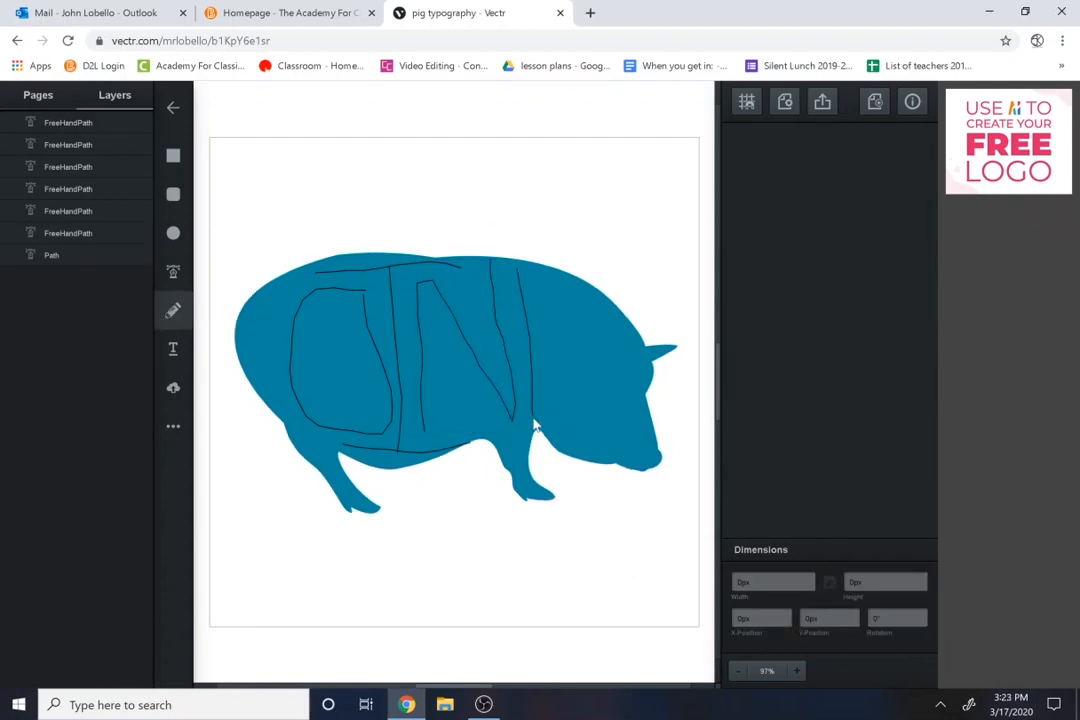
drag(558, 328, 580, 305)
click(556, 580)
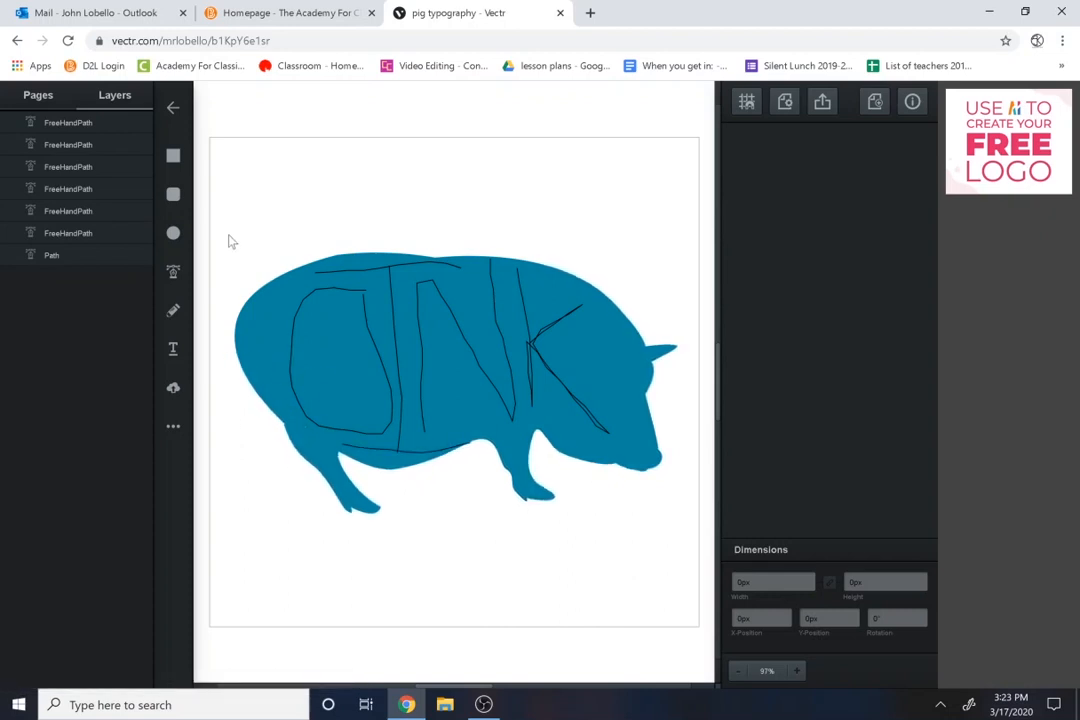
Trace a Pen path around the O section, from the rump along its top and inner side, then back beneath it.
click(174, 271)
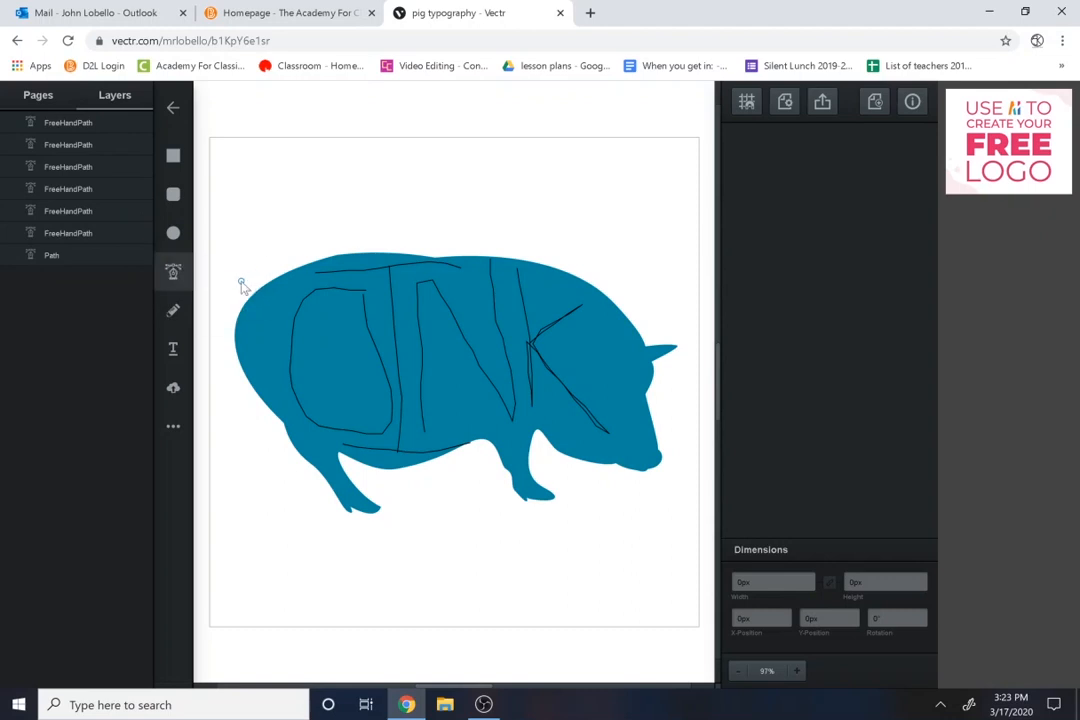
click(235, 284)
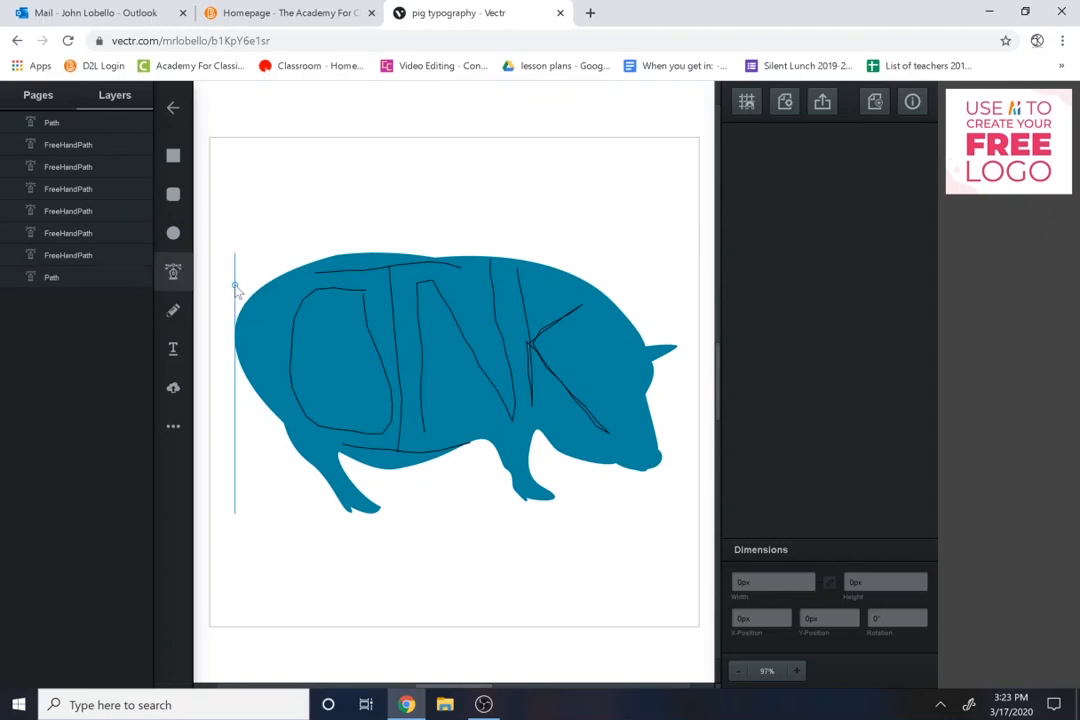
click(375, 284)
click(387, 436)
click(268, 424)
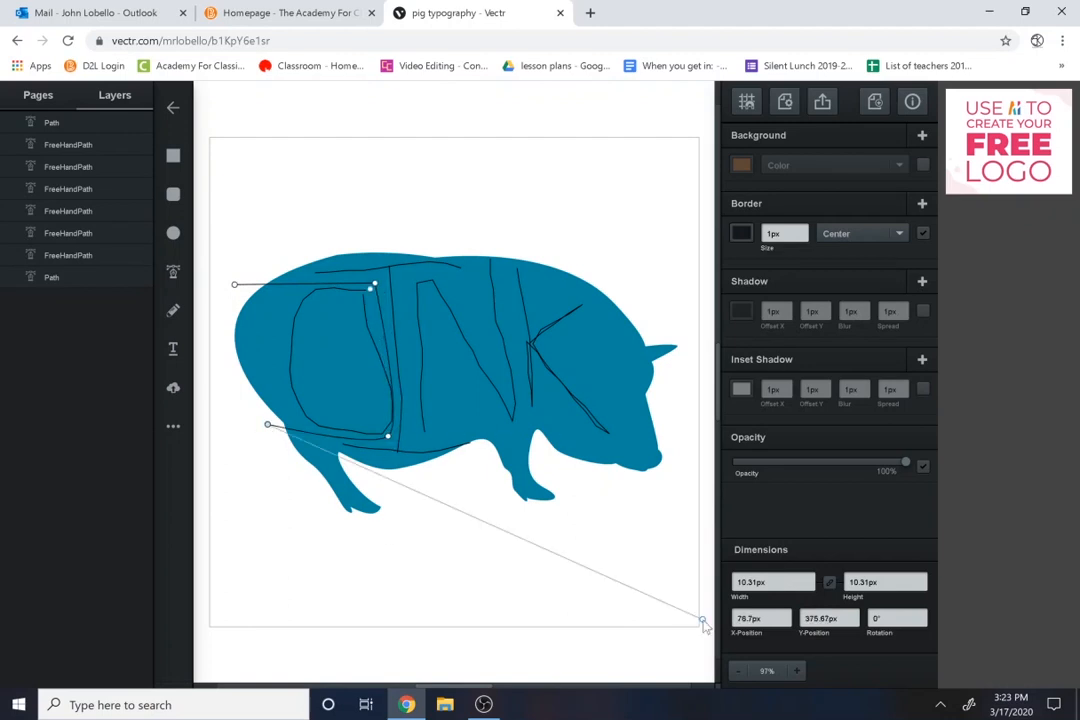
Run the Pen path back parallel to itself and close it as a thin band about 211 by 221 px around the O.
scroll(440, 600, up, 5)
click(441, 485)
drag(694, 507, 710, 496)
click(701, 684)
click(701, 684)
drag(516, 162, 564, 426)
scroll(690, 311, up, 3)
click(516, 419)
click(218, 425)
click(217, 438)
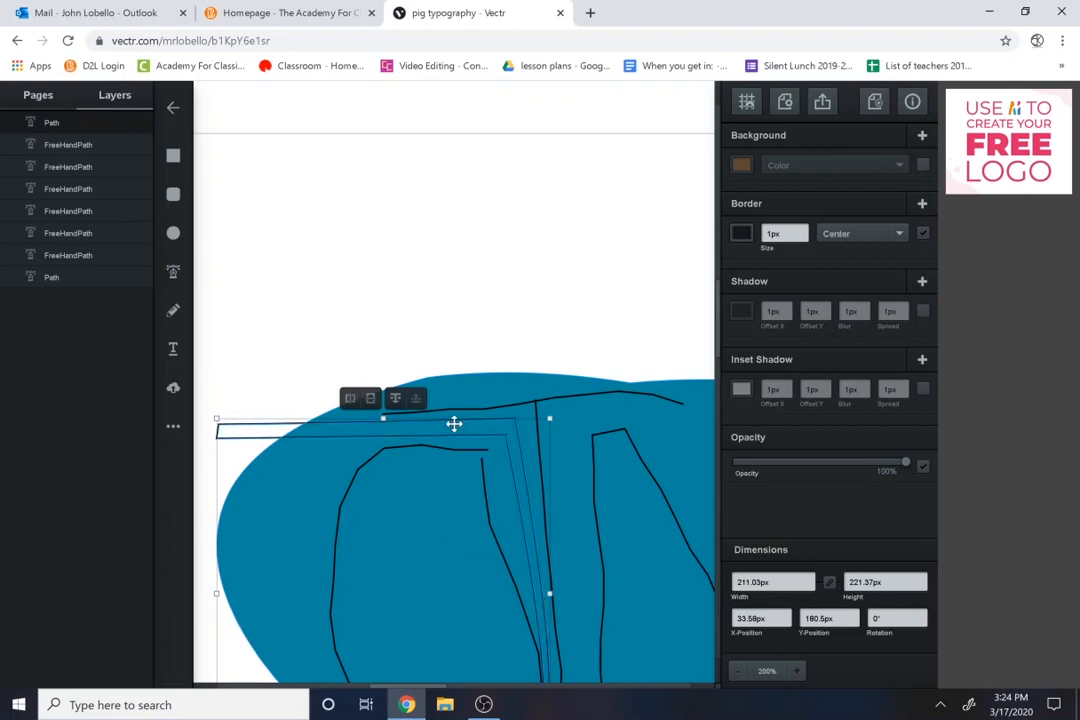
Subtract the thin band around the O from the pig silhouette.
click(295, 509)
click(617, 352)
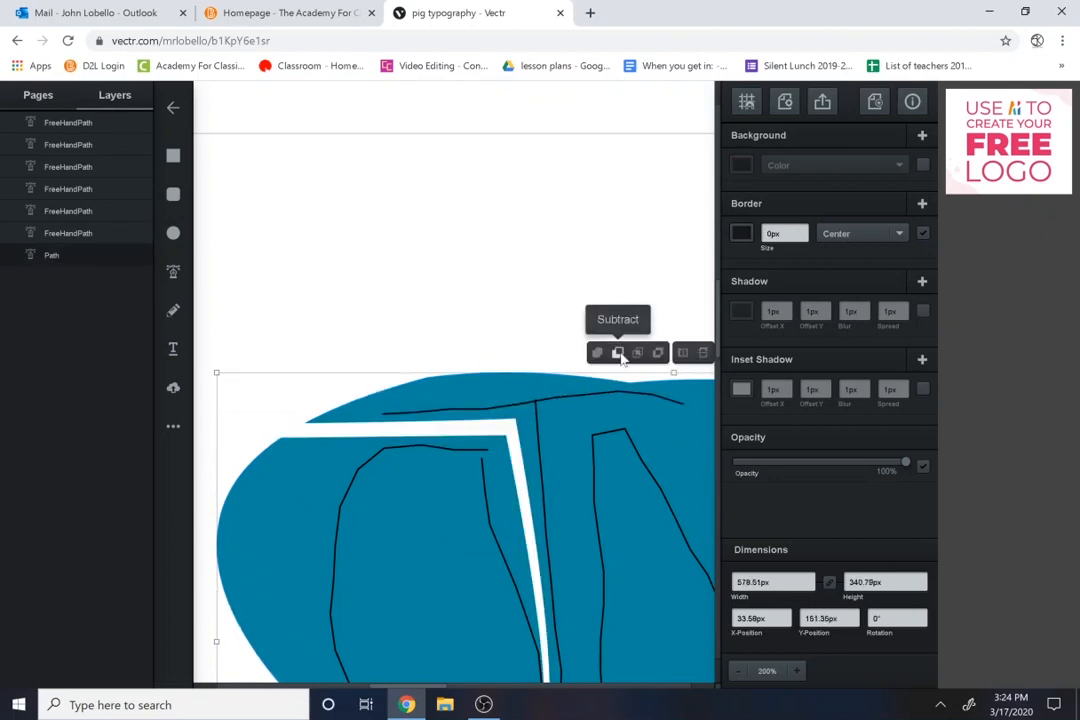
click(410, 353)
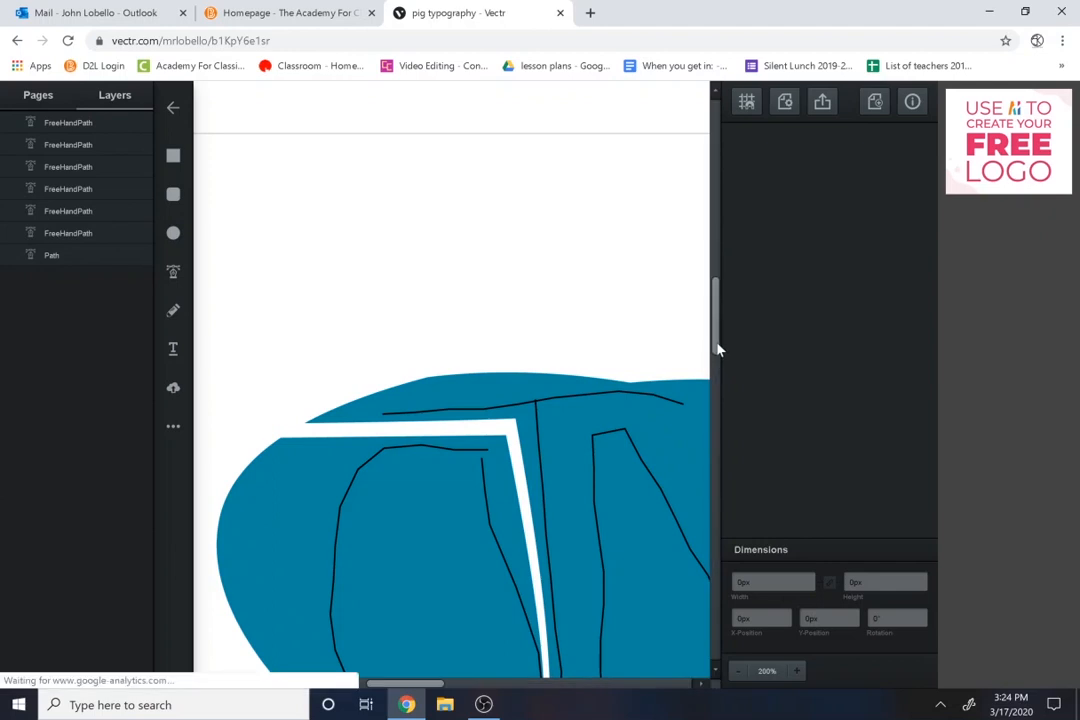
Delete the freehand O guide loop from the rump section.
scroll(717, 355, down, 3)
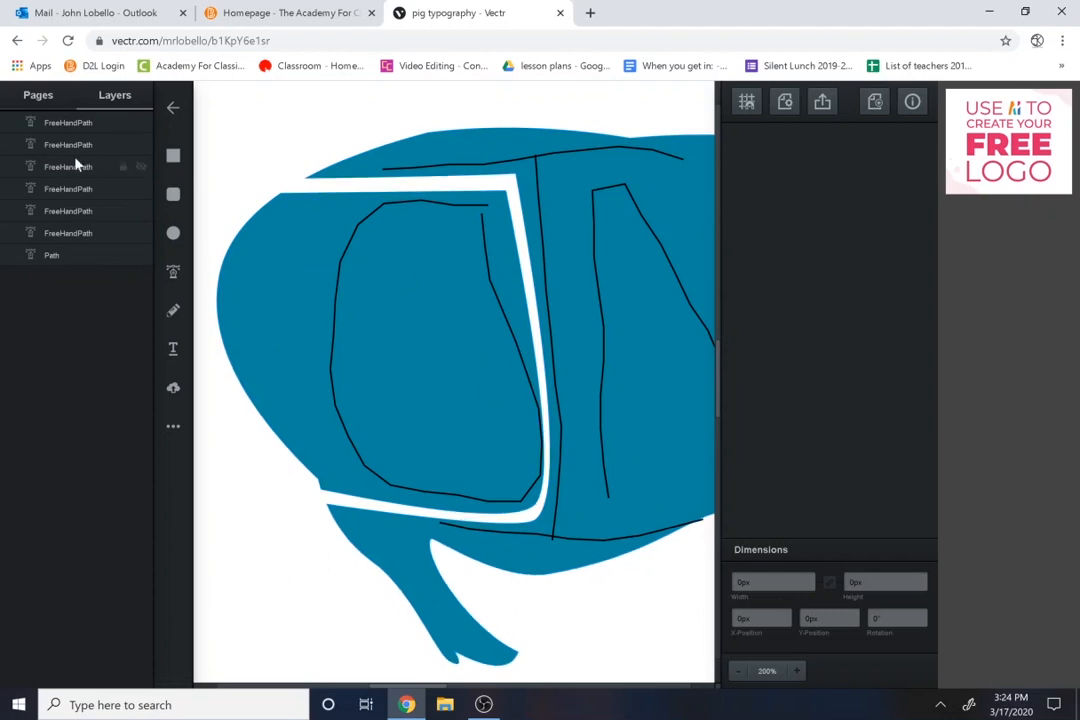
click(338, 290)
key(Delete)
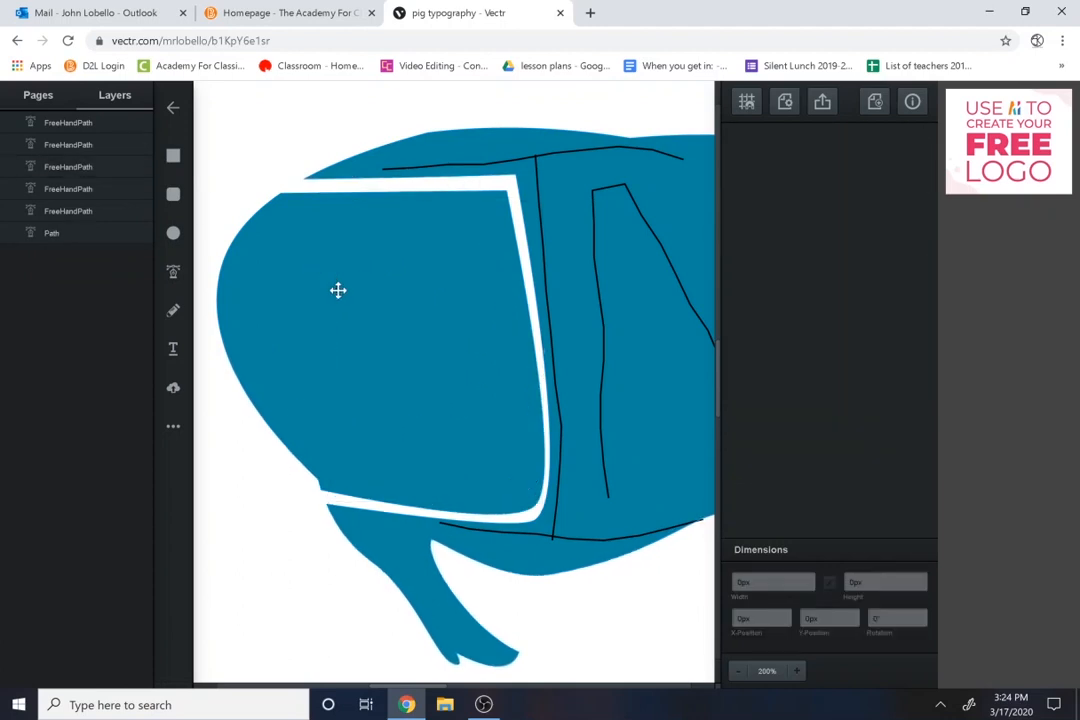
Draw a narrow closed Pen shape, slanted and four-sided, in the middle of the O section as its counter.
click(173, 271)
click(283, 277)
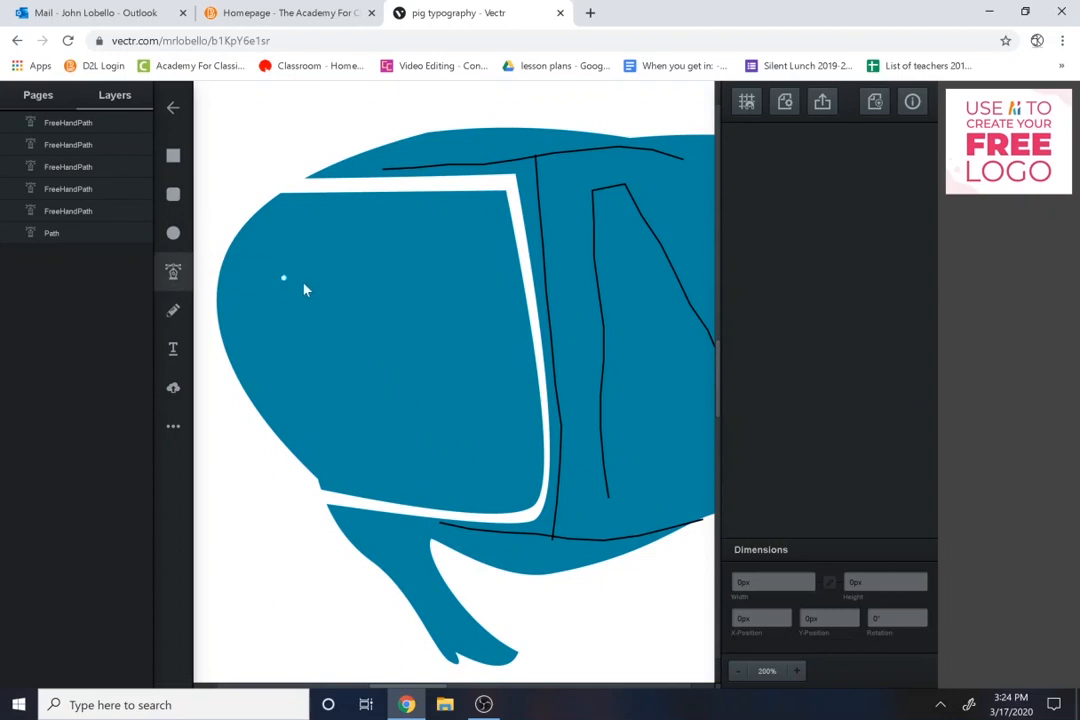
click(337, 282)
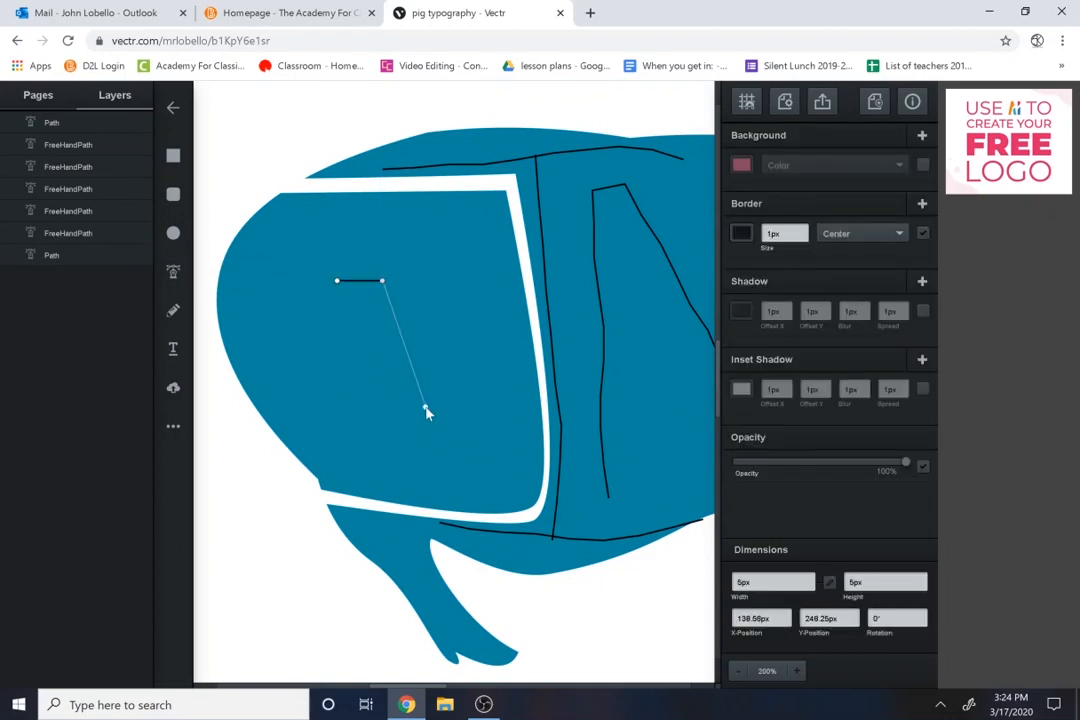
click(425, 362)
drag(439, 403, 442, 417)
click(360, 419)
click(337, 281)
Round the corners of the O's counter shape and raise its top point to make it about 63 by 109 px.
click(352, 312)
double_click(345, 319)
drag(349, 292, 369, 302)
click(410, 309)
click(410, 309)
double_click(397, 310)
drag(371, 407, 374, 403)
drag(382, 281, 382, 234)
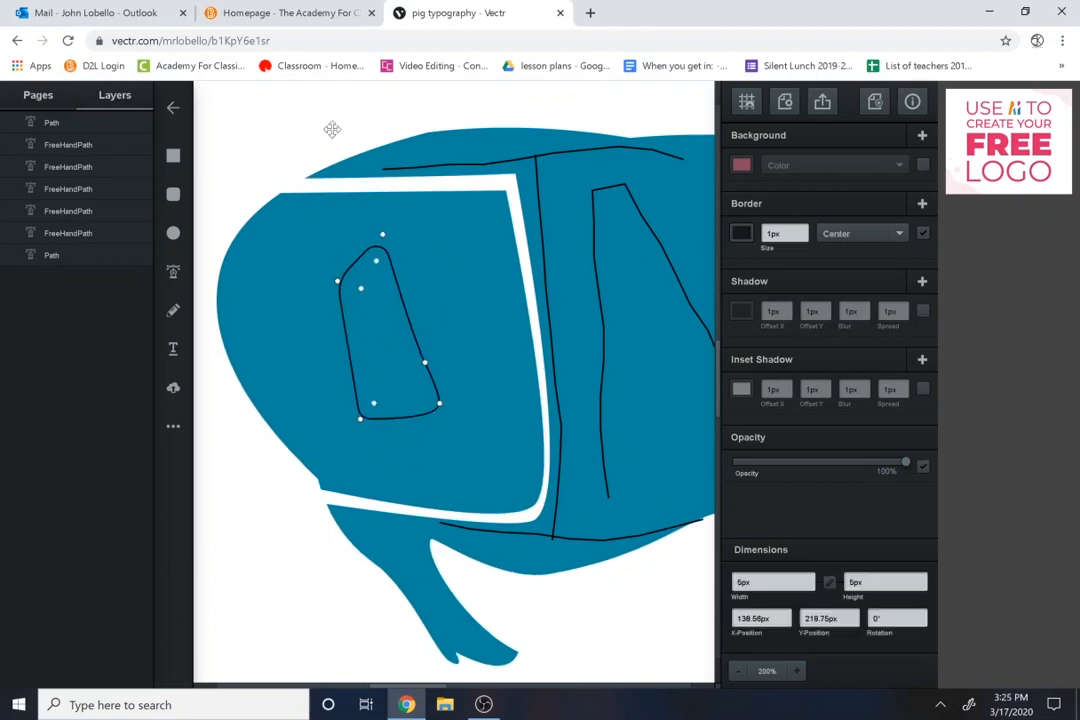
Subtract the rounded counter shape from the pig silhouette to open the O's centre.
click(350, 265)
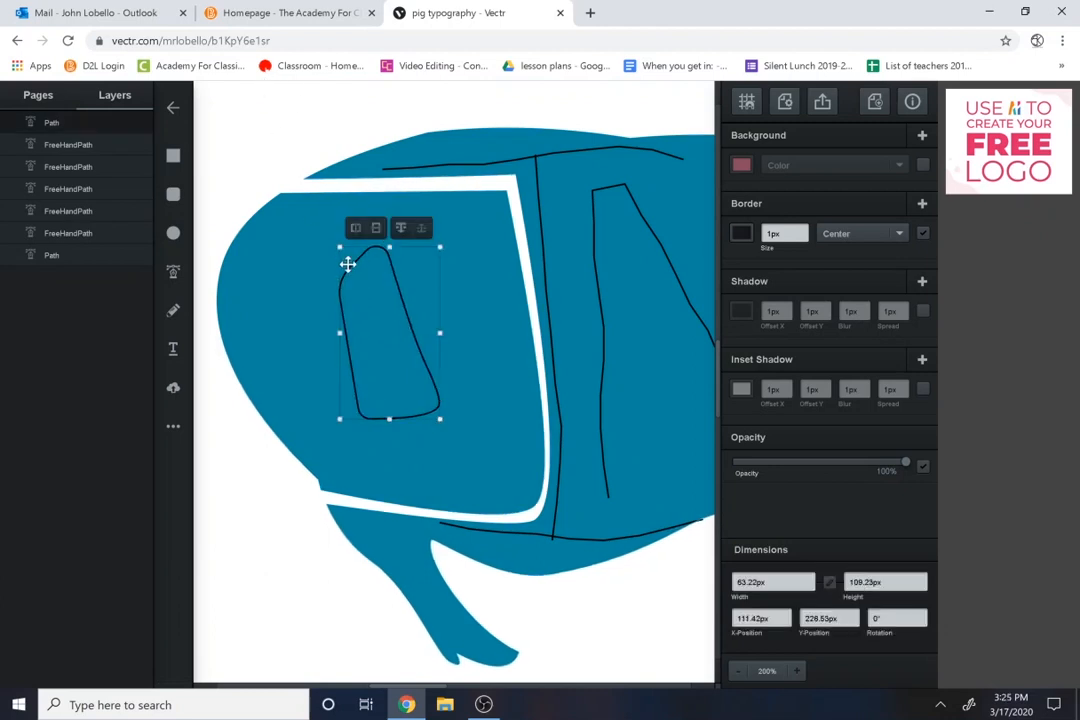
click(493, 318)
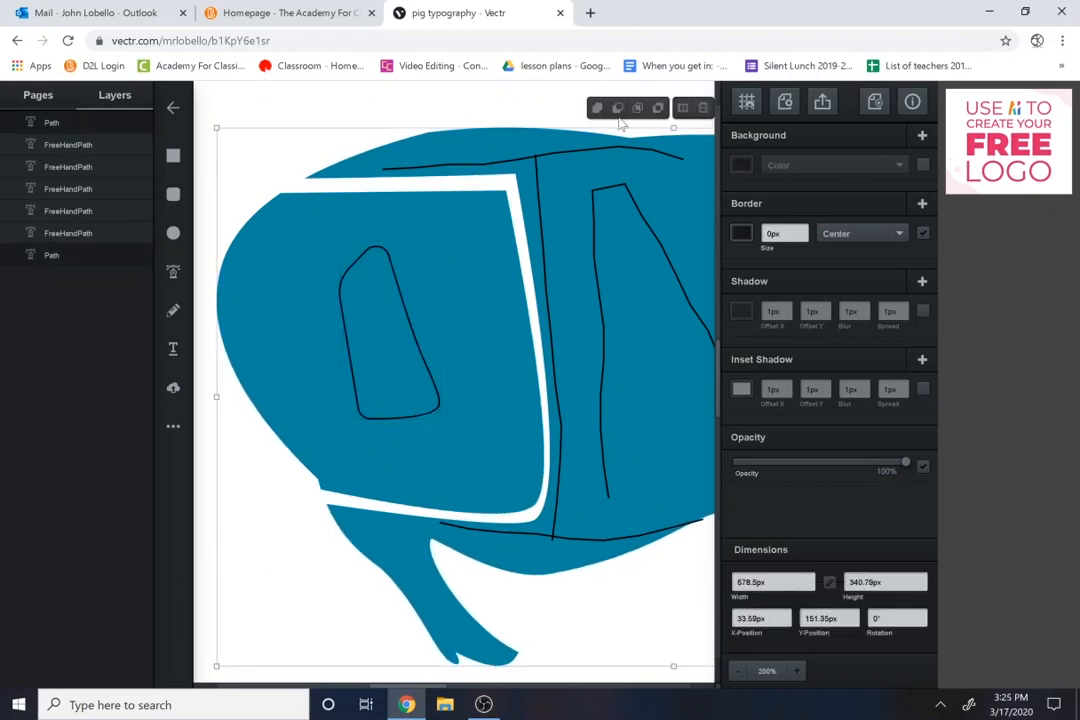
click(617, 107)
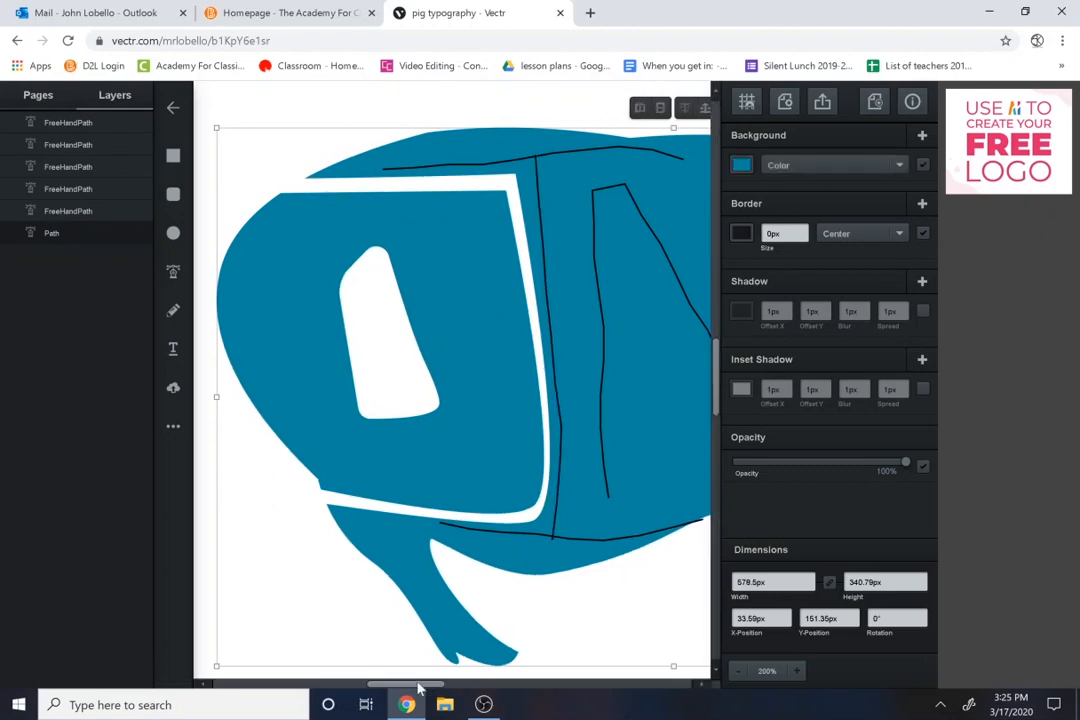
Draw a thin, slightly slanted Pen strip below the N, ending above the front leg, and subtract it from the pig.
drag(400, 690, 460, 688)
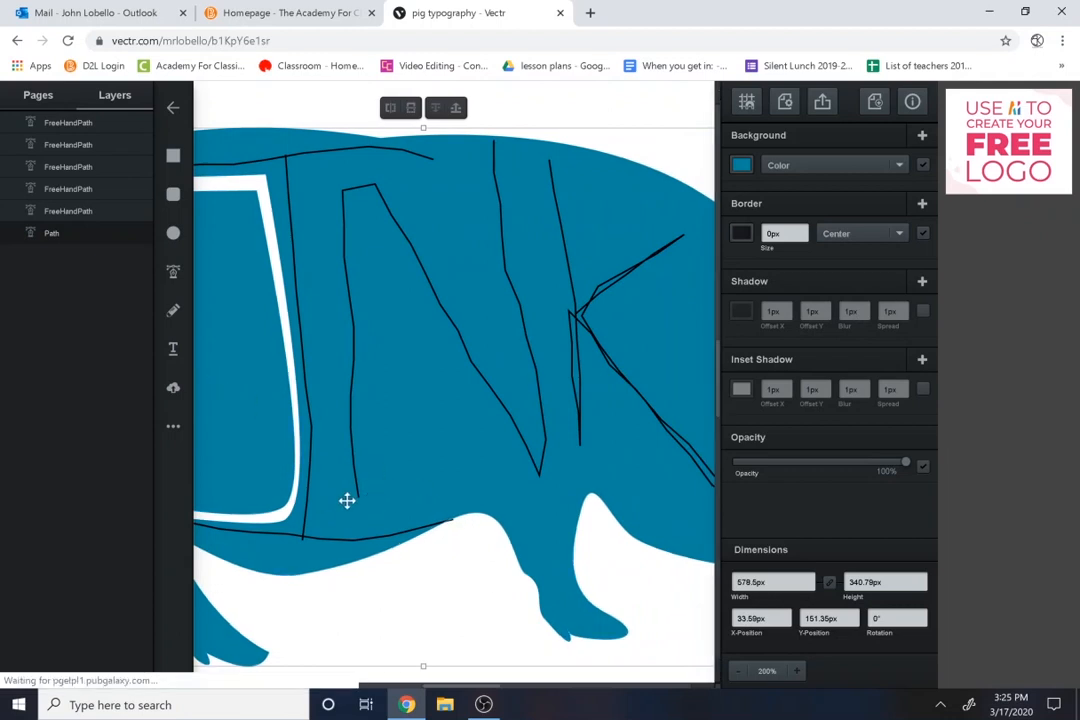
click(173, 271)
click(343, 511)
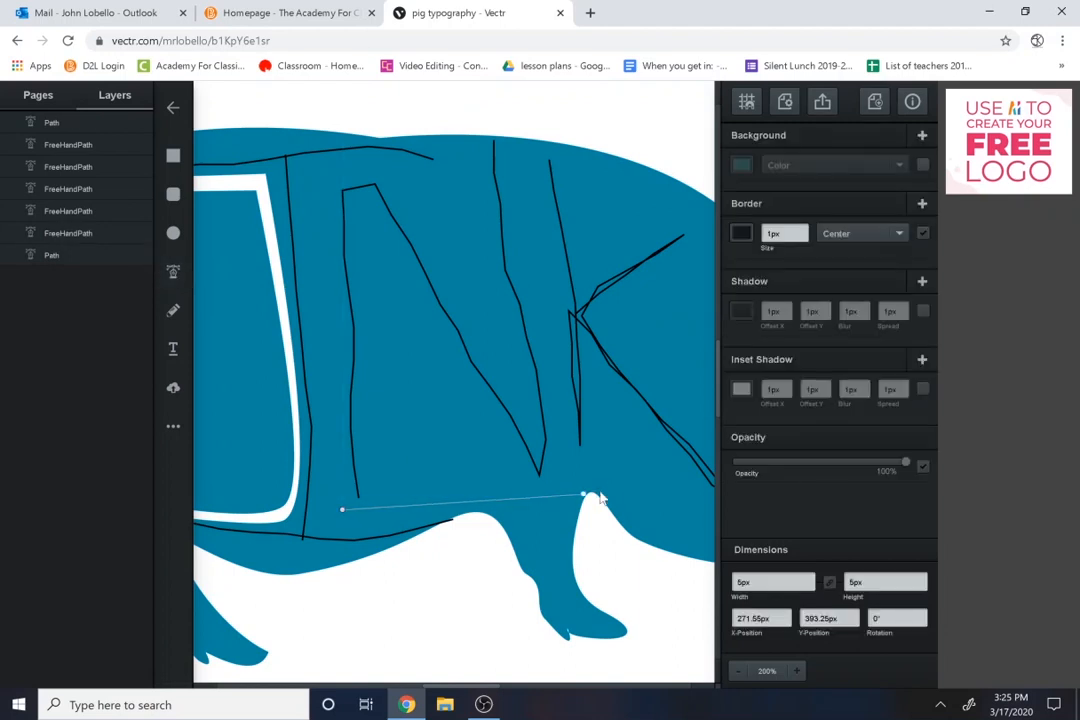
click(591, 485)
click(343, 511)
click(365, 104)
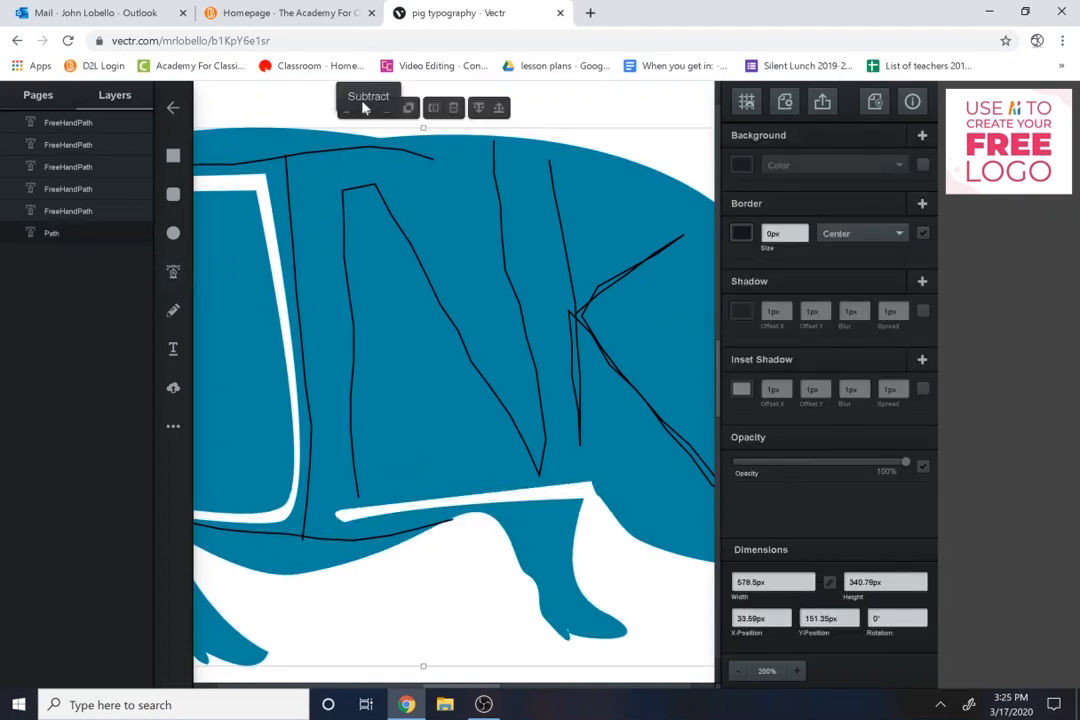
Draw a closed thin Pen strip up the rump side of the N, across its top, and out through the pig's back.
click(173, 271)
click(346, 515)
click(329, 171)
click(476, 171)
click(471, 128)
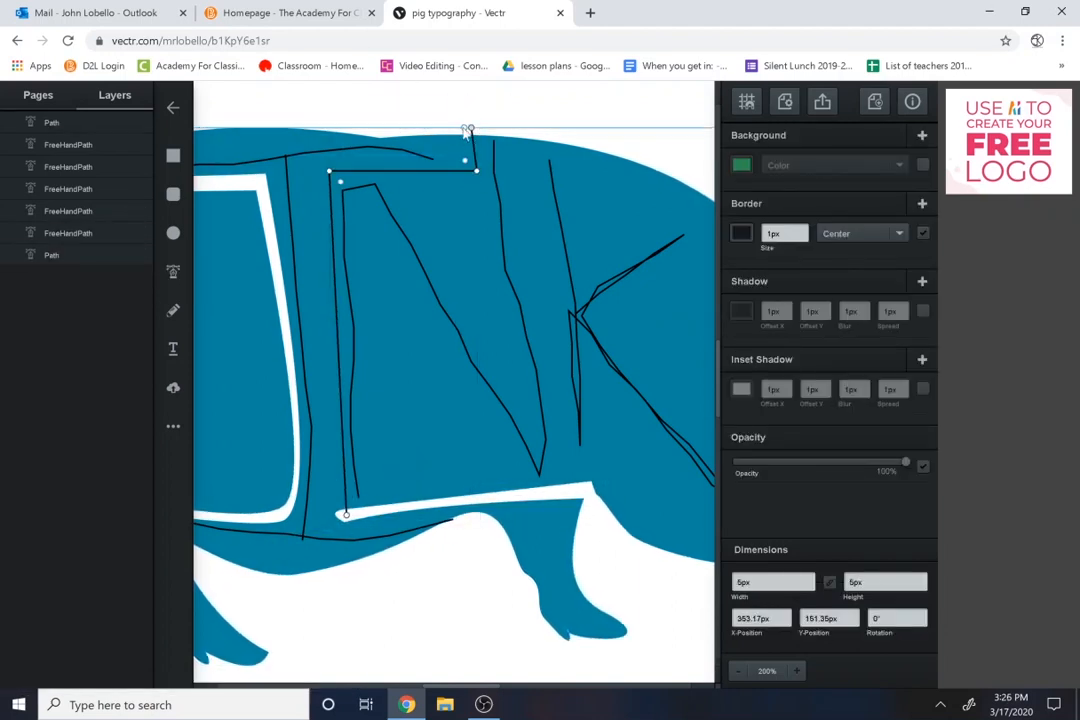
click(454, 128)
click(458, 163)
click(322, 164)
click(338, 515)
click(346, 515)
Subtract the strip around the N from the pig and delete the three freehand guide lines of the I.
click(366, 105)
click(300, 154)
key(Delete)
Draw a narrow tapered Pen notch rising from the N's base and subtract it from the pig.
click(739, 671)
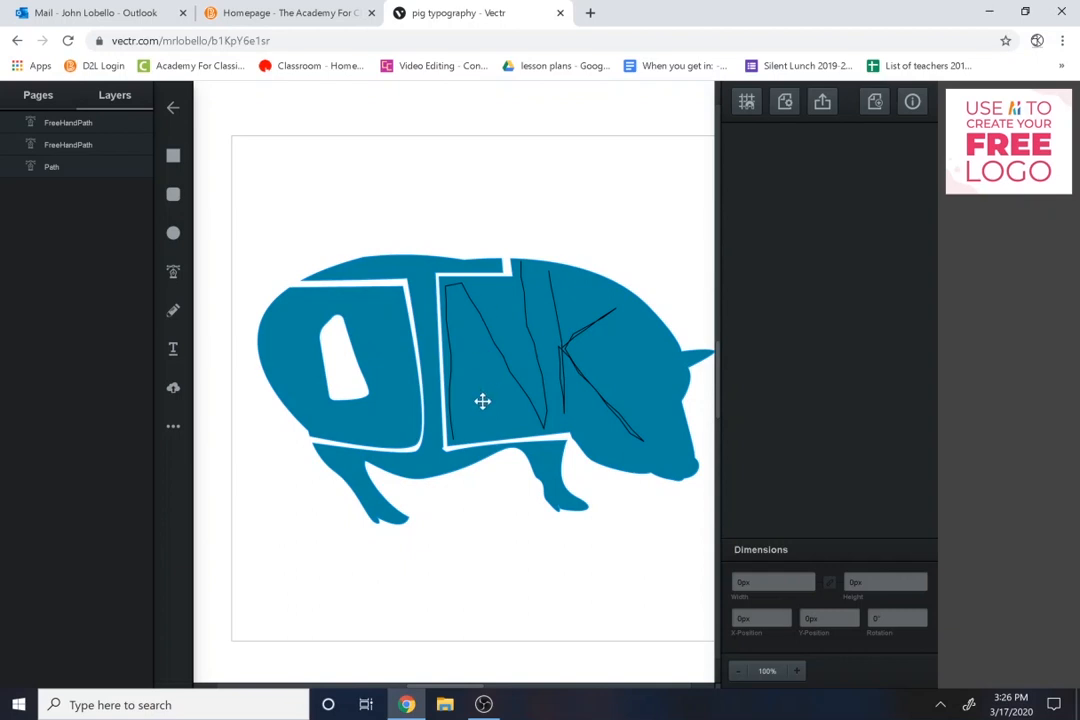
key(b)
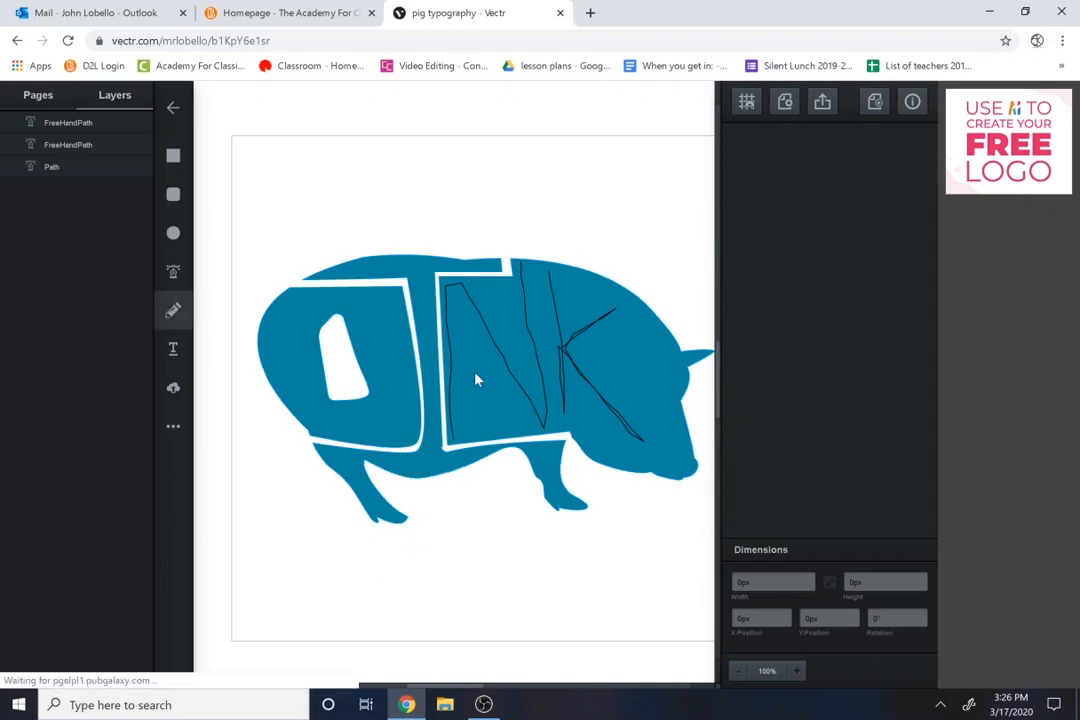
click(172, 274)
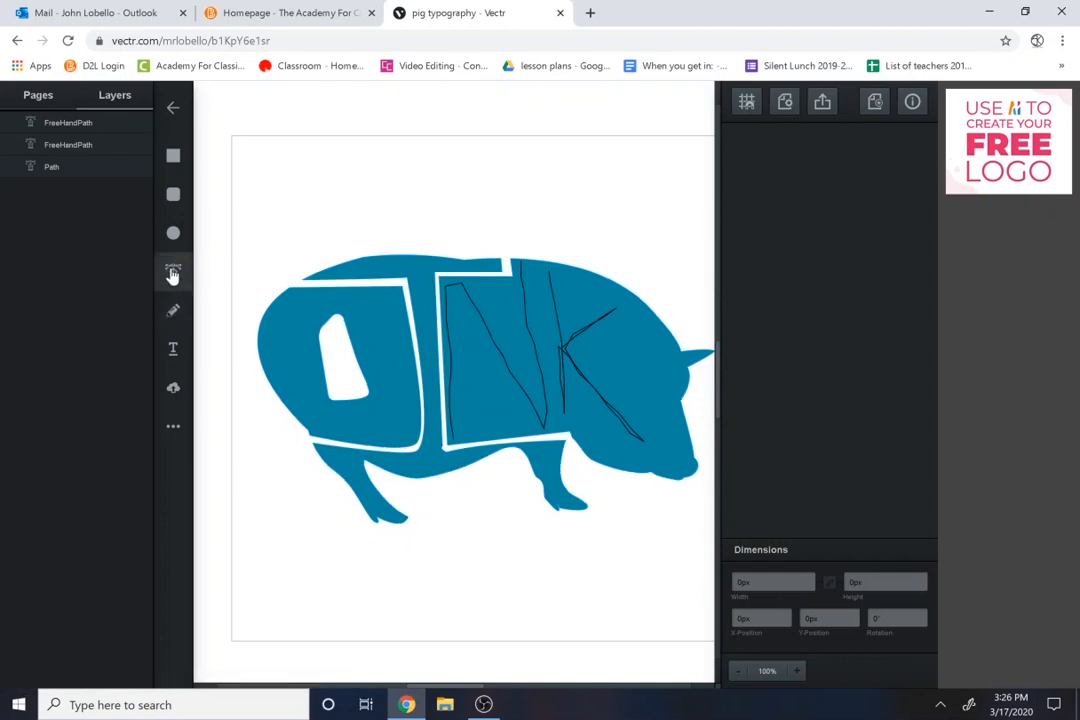
click(473, 371)
click(475, 443)
click(491, 442)
click(479, 368)
click(473, 371)
click(489, 422)
Draw a narrow Pen notch descending from the gap above the N and subtract it from the pig.
click(172, 272)
click(504, 274)
click(512, 328)
click(502, 328)
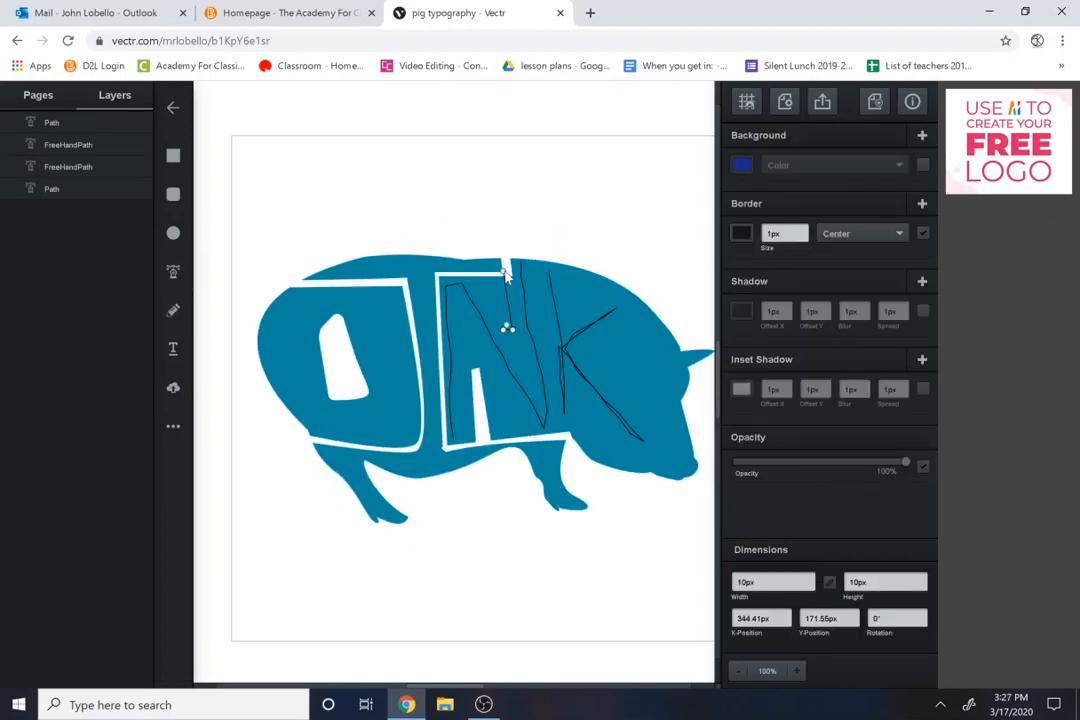
click(494, 275)
click(504, 274)
click(504, 306)
Draw a thin slanted Pen strip between the N and K, from above the back to the gap below, and subtract it.
click(172, 272)
click(539, 240)
click(531, 240)
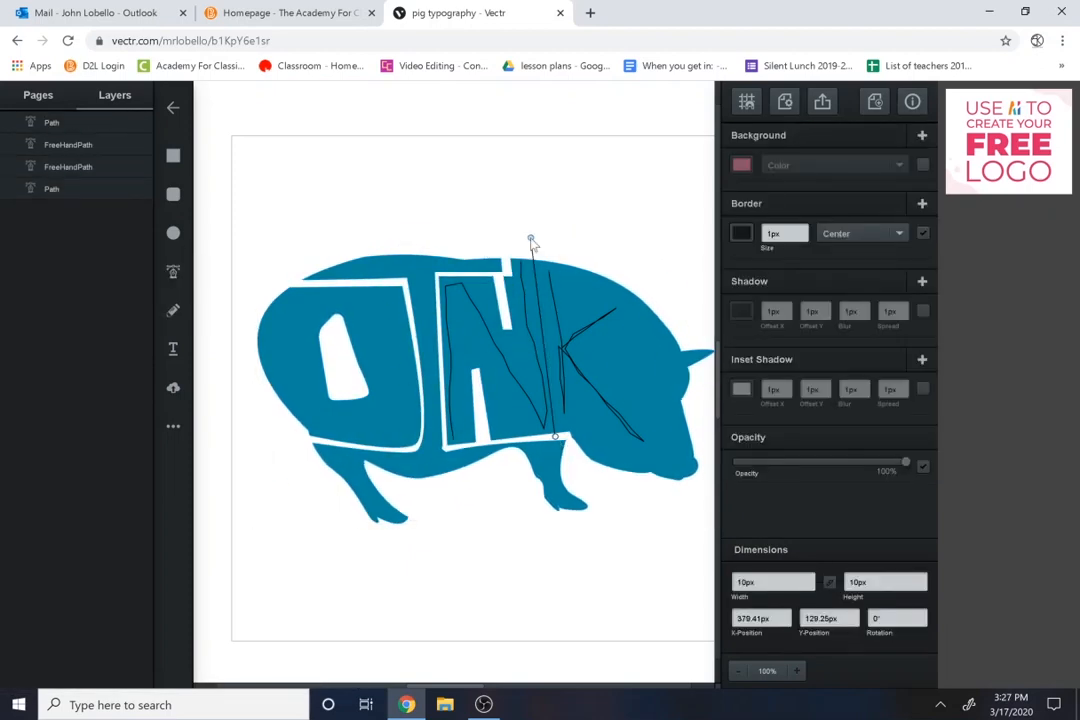
click(554, 437)
click(562, 437)
click(539, 240)
click(557, 330)
shift+click(570, 316)
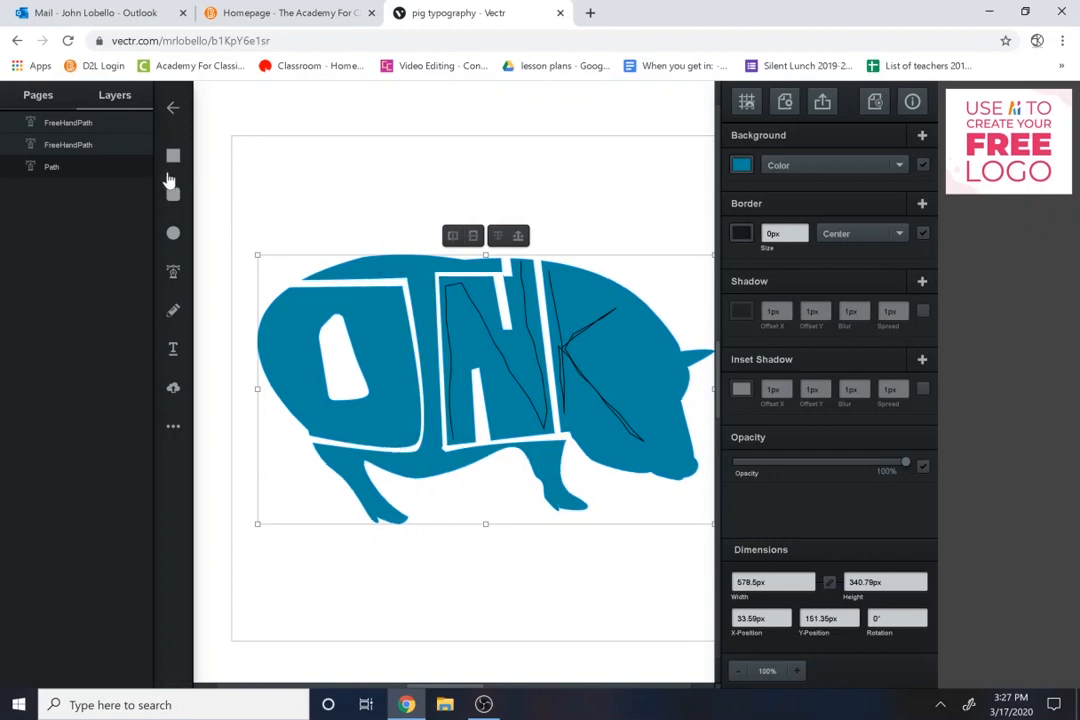
Draw a Pen wedge from the pig's back down between the K's stem and upper arm, and subtract it.
click(173, 271)
click(568, 254)
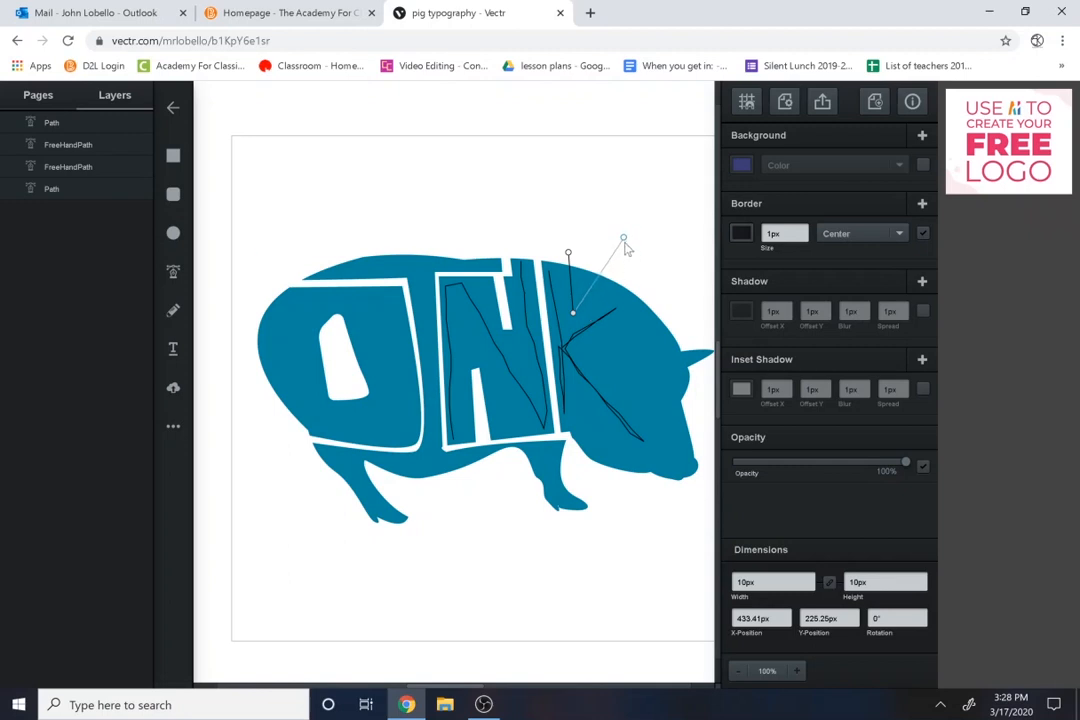
click(587, 304)
click(598, 260)
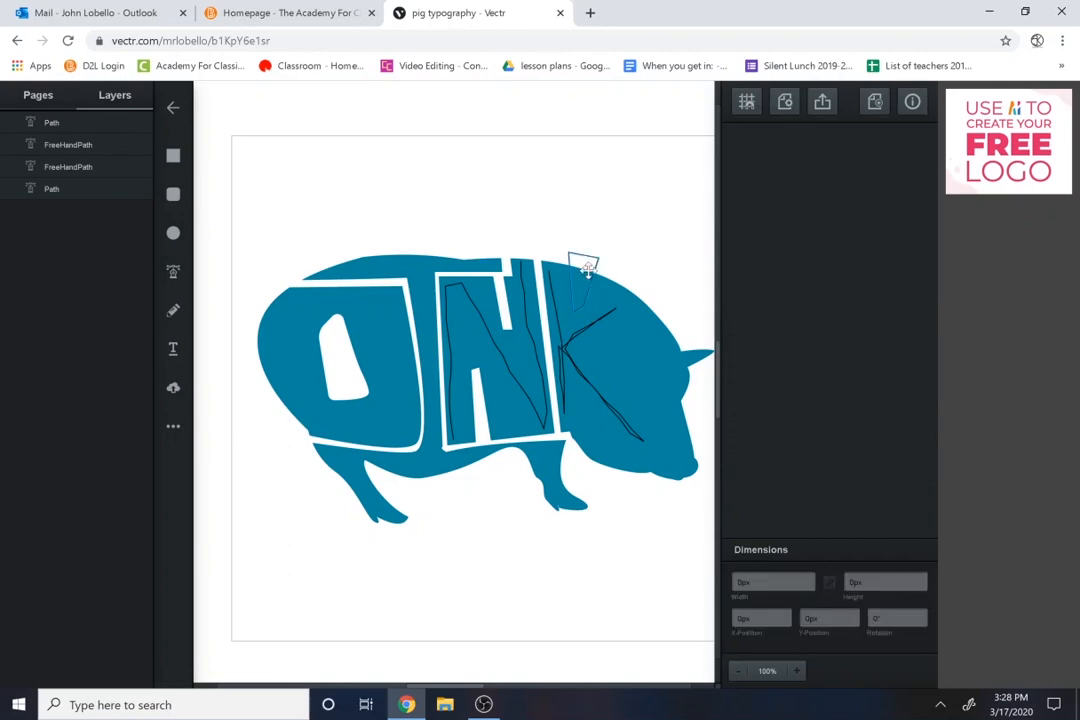
click(568, 252)
shift+click(625, 360)
Draw a narrow Pen wedge from below the pig up between the K's stem and lower leg, and subtract it.
click(173, 272)
click(603, 481)
click(619, 481)
click(580, 393)
click(603, 481)
shift+click(625, 360)
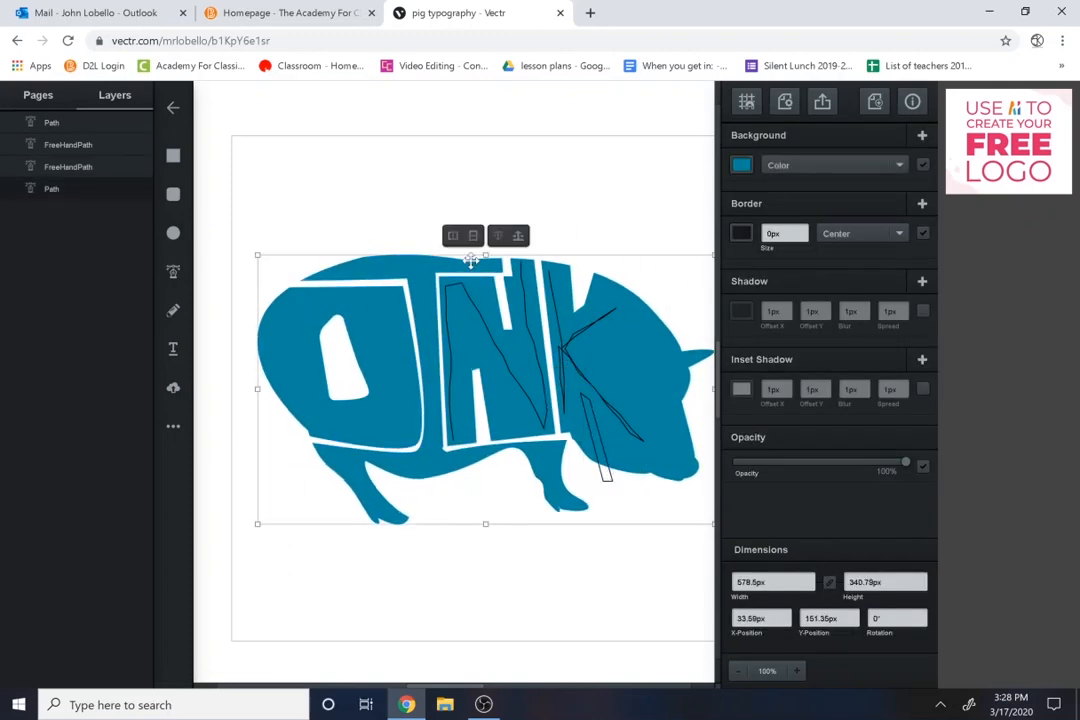
click(475, 236)
Draw a thin angled Pen strip following the K's arm and leg to separate it from the face, and subtract it.
click(173, 272)
click(657, 278)
click(587, 350)
click(657, 488)
click(647, 485)
click(600, 352)
click(664, 280)
click(657, 278)
shift+click(634, 467)
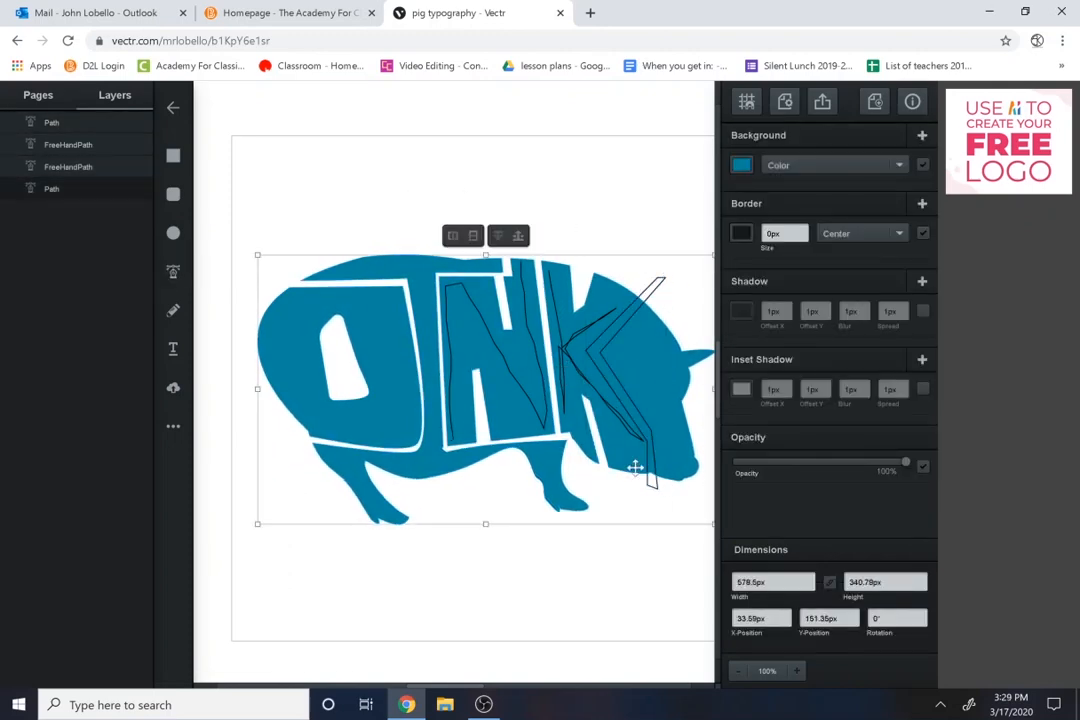
click(472, 236)
Delete the remaining freehand guides of the K and the N.
click(566, 528)
click(573, 362)
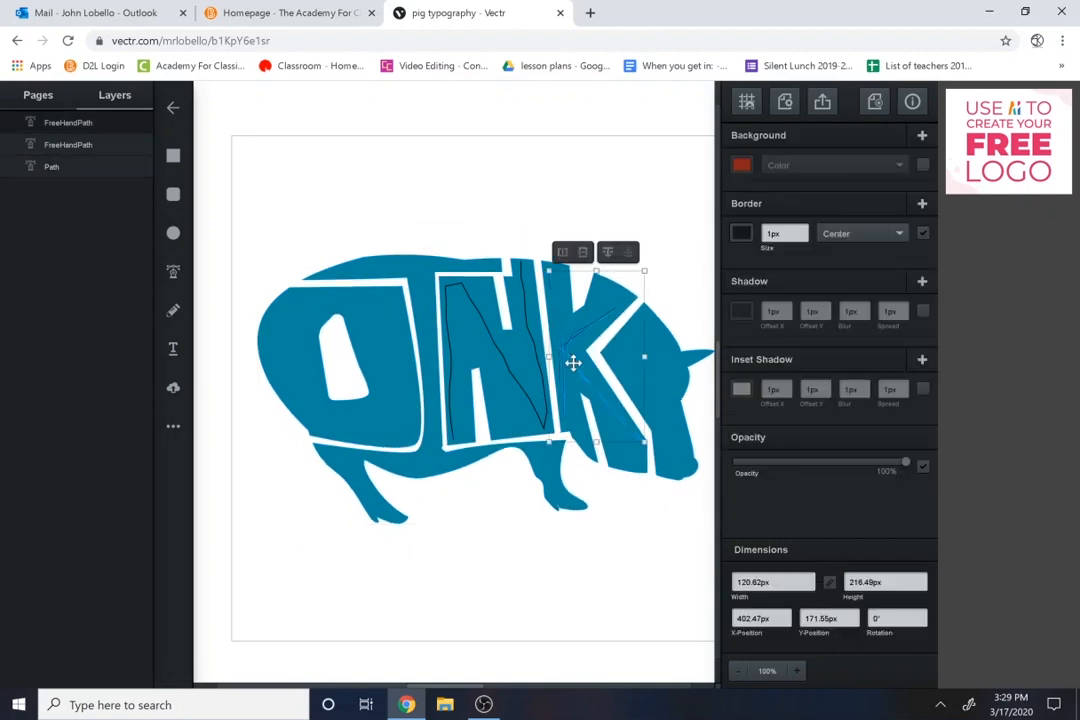
key(Delete)
click(514, 384)
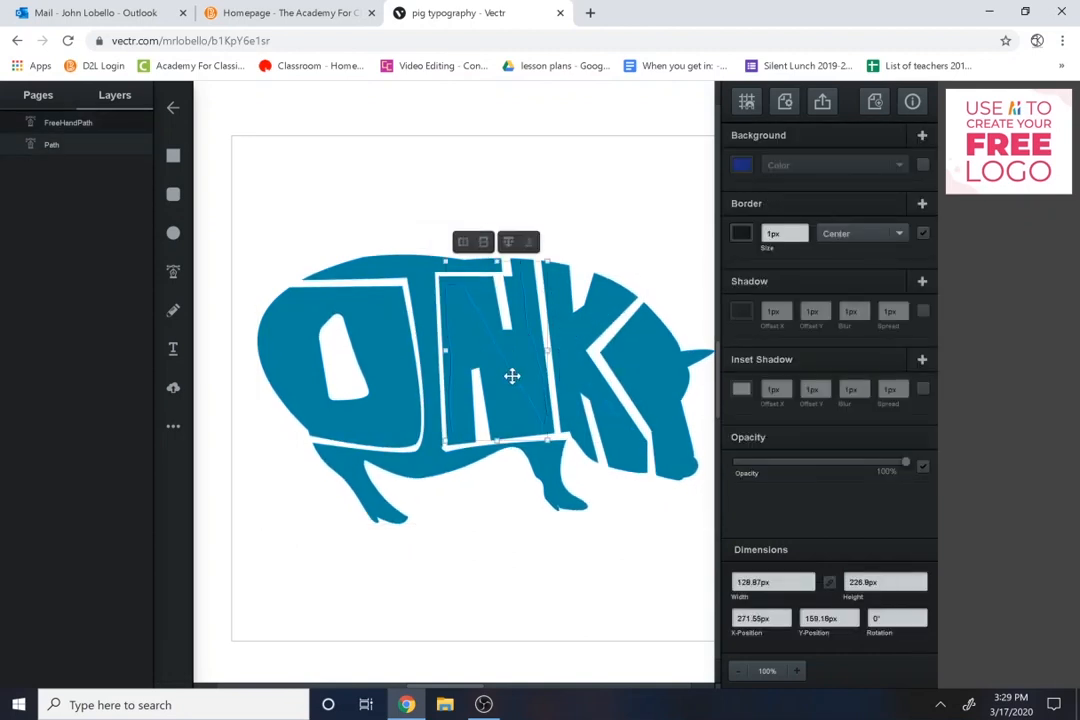
key(Delete)
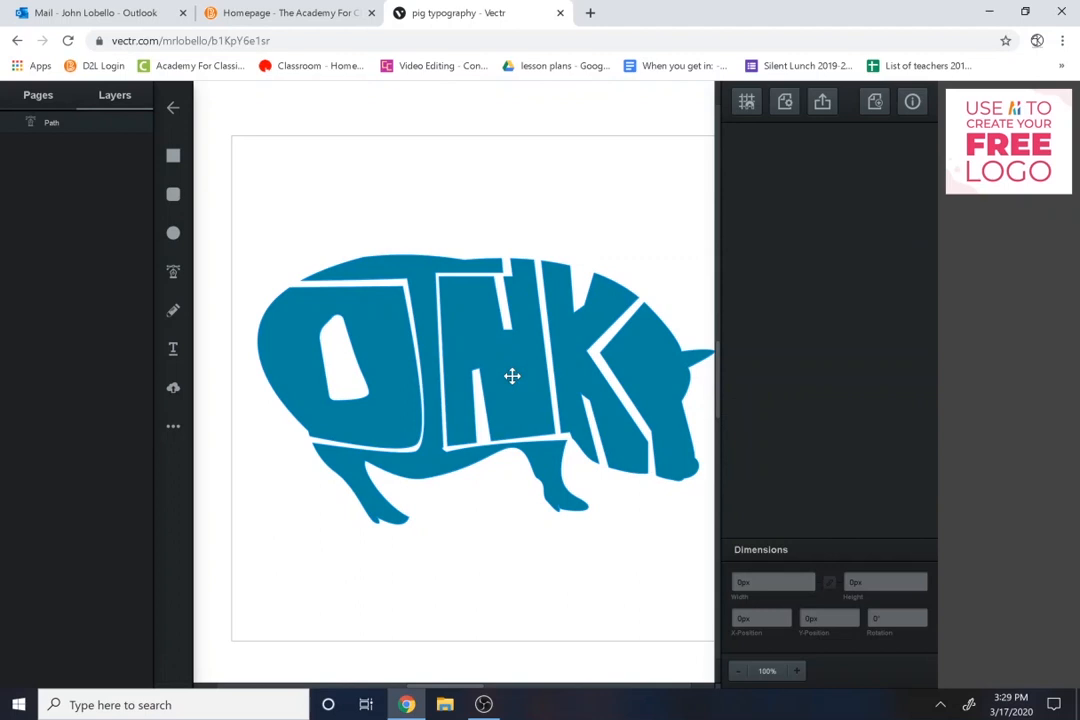
Edit the compound pig path and narrow the subtracted wedge between the N's lower legs from its outer side.
click(738, 672)
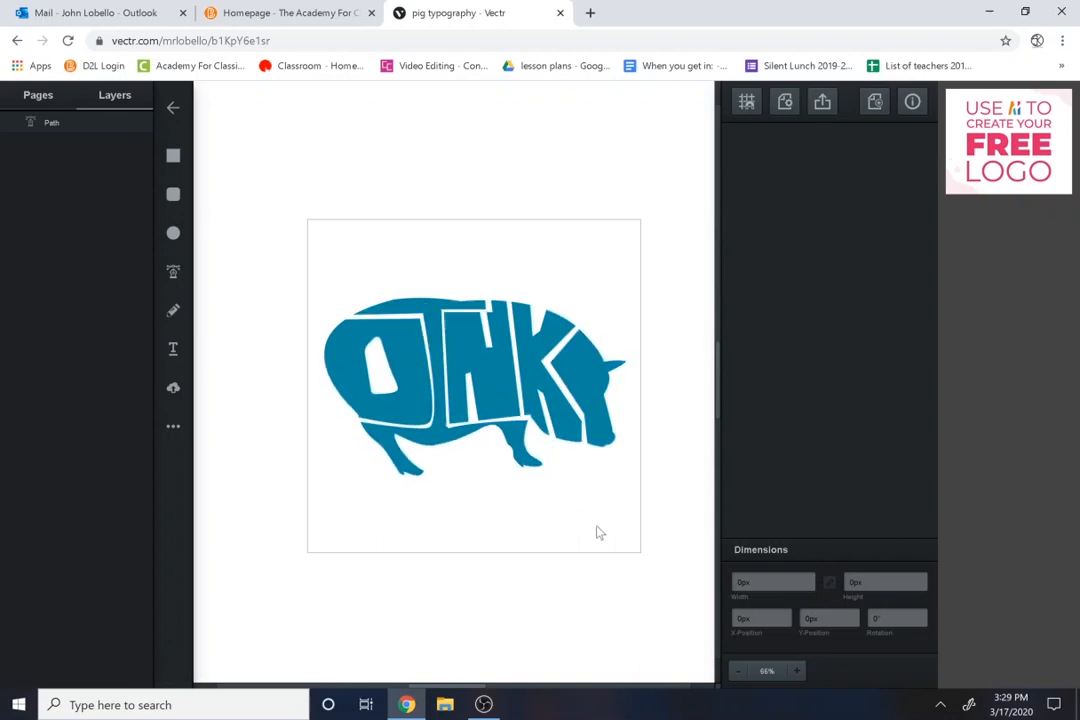
double_click(494, 393)
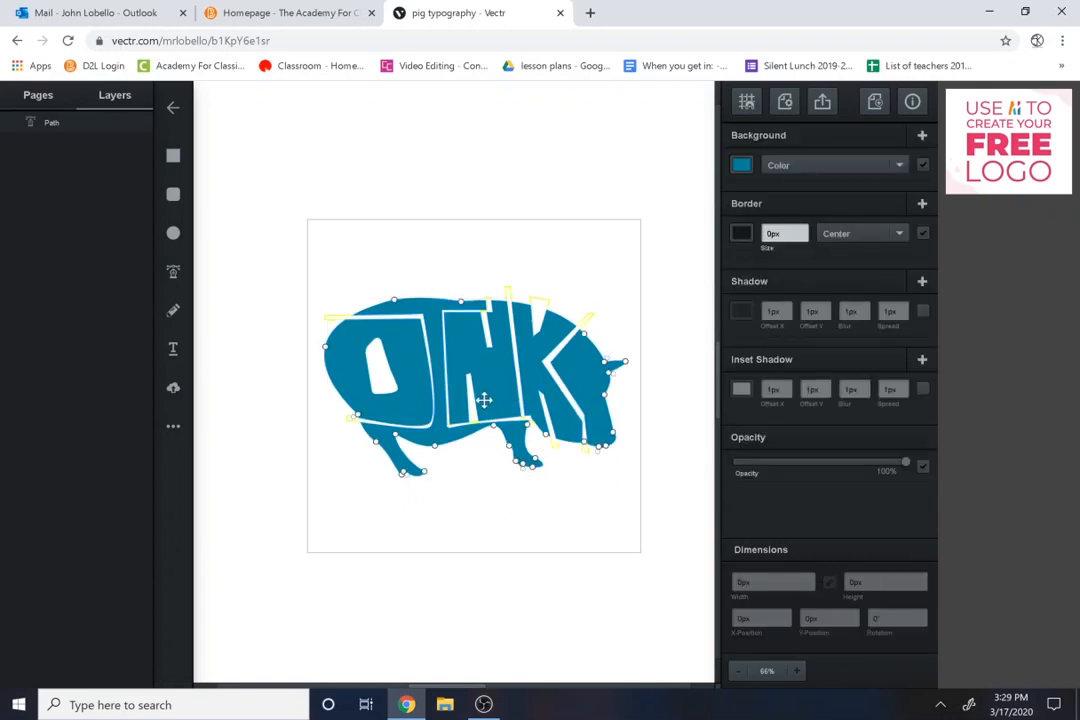
click(483, 402)
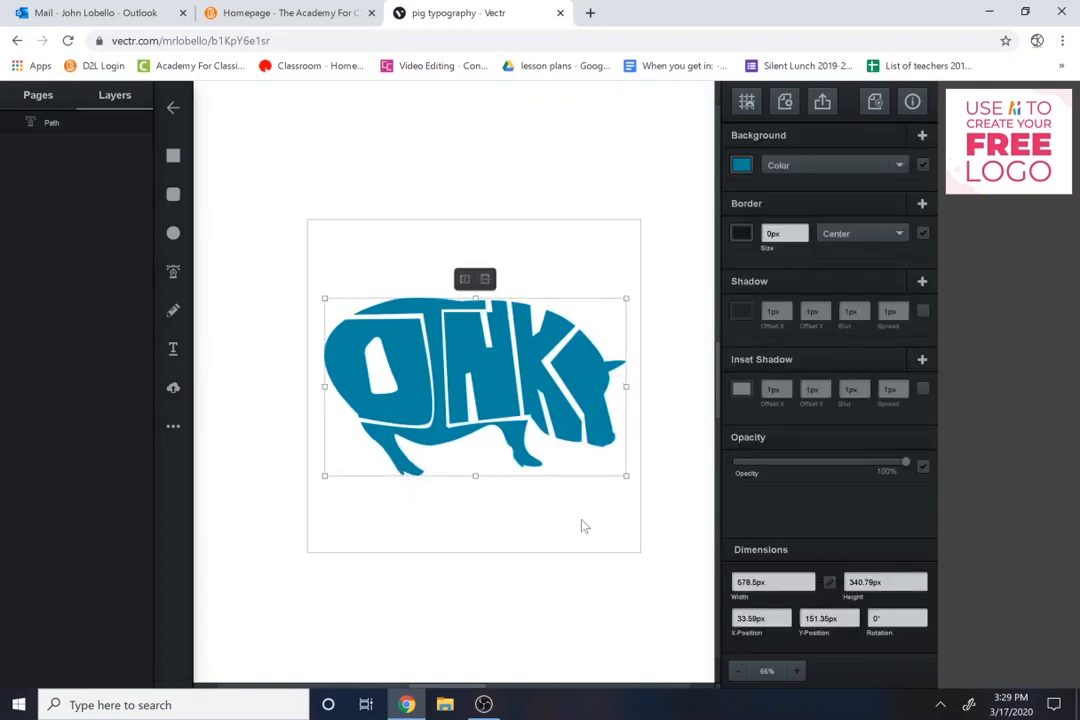
click(794, 671)
click(794, 671)
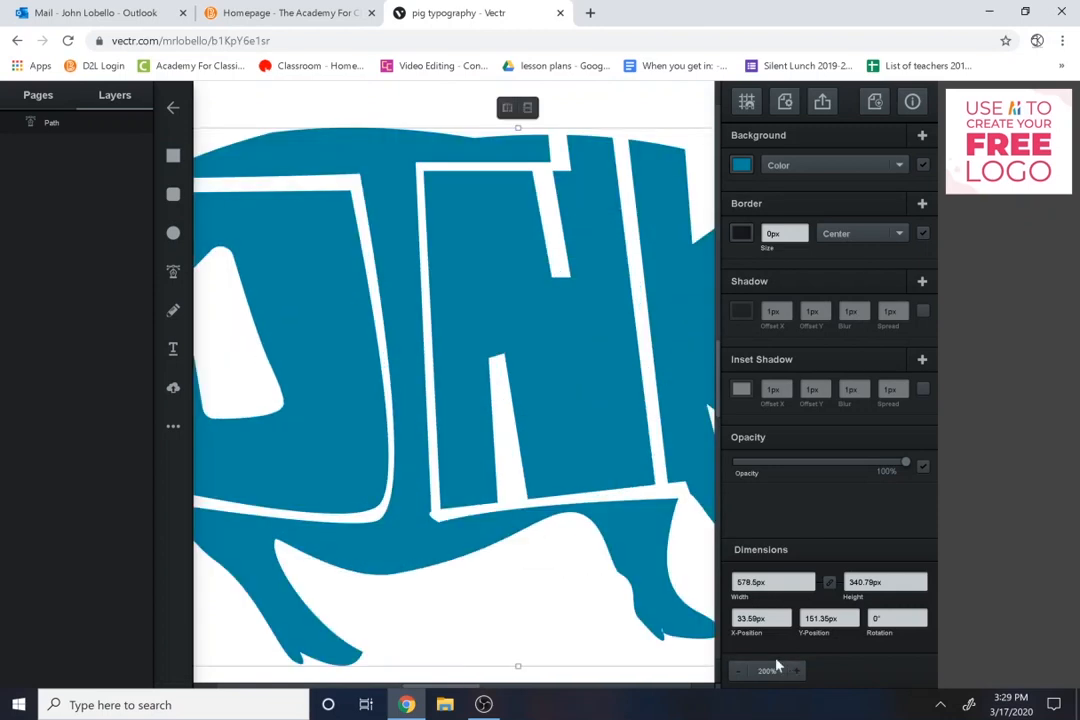
click(518, 464)
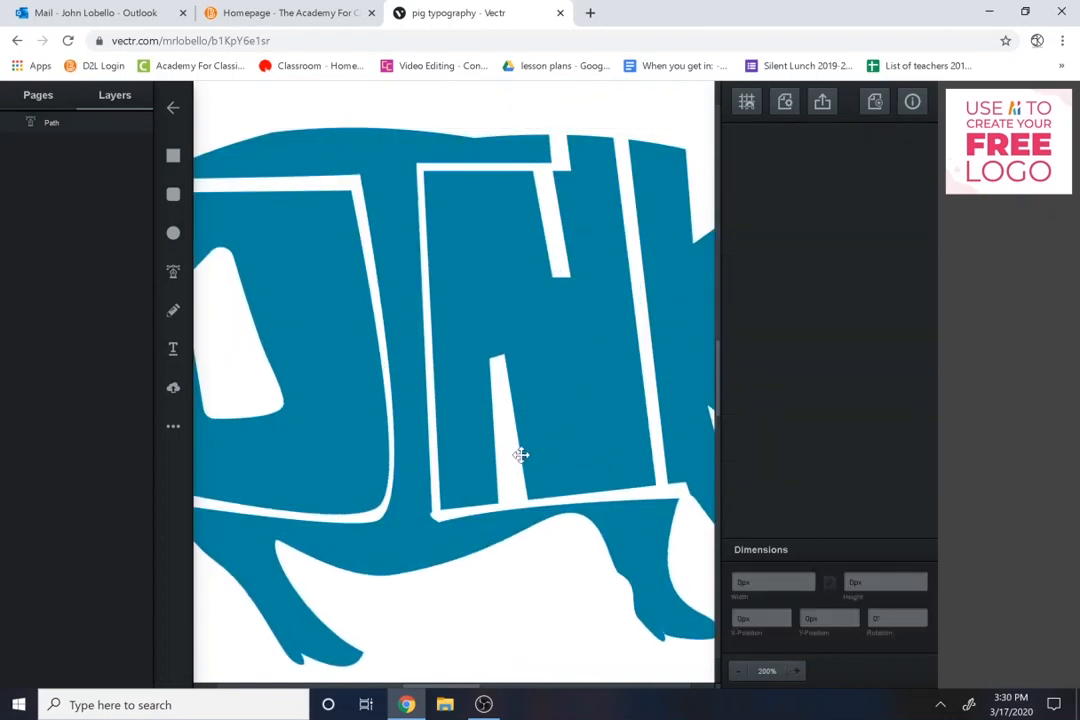
click(522, 455)
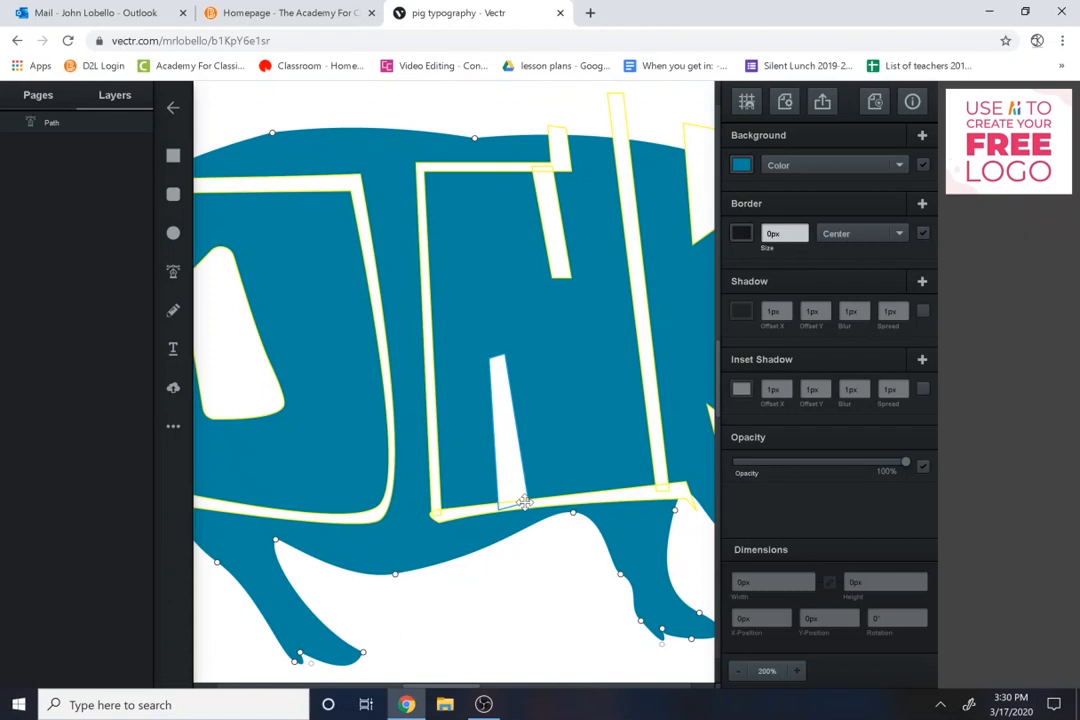
click(526, 503)
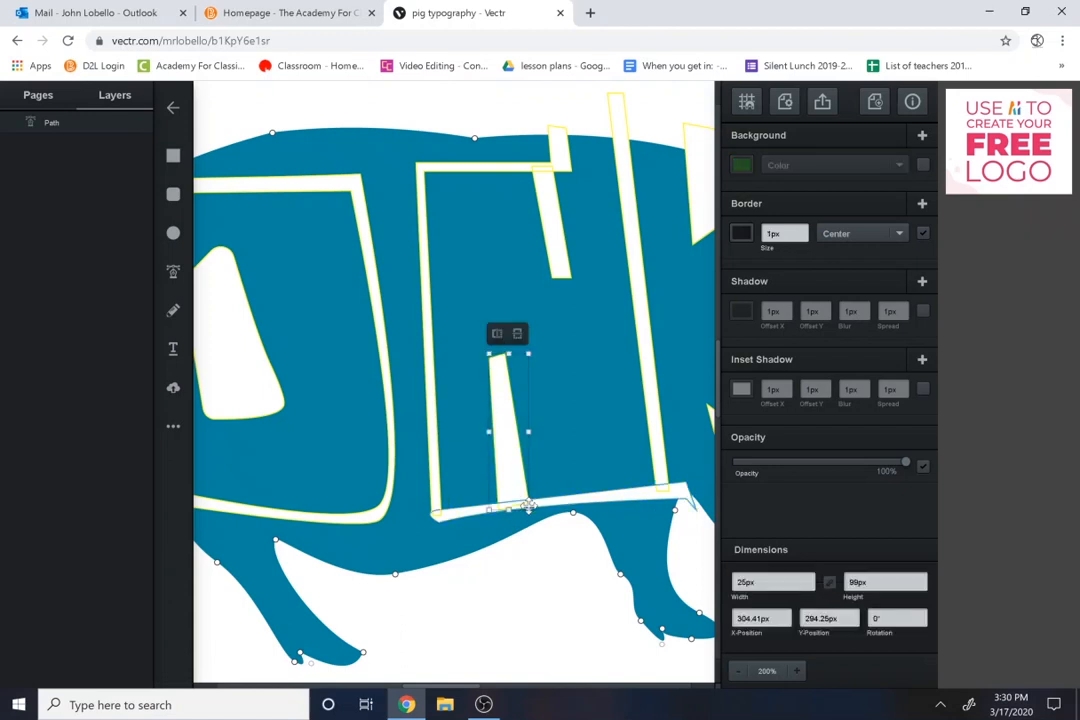
drag(529, 432, 362, 421)
click(513, 433)
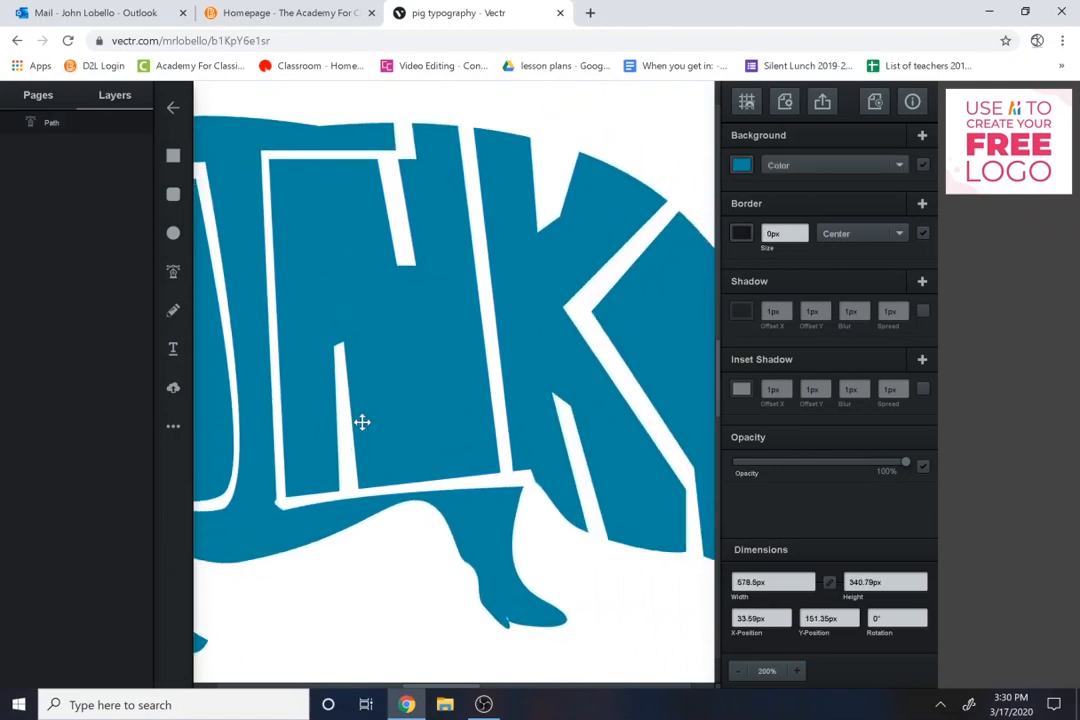
click(405, 581)
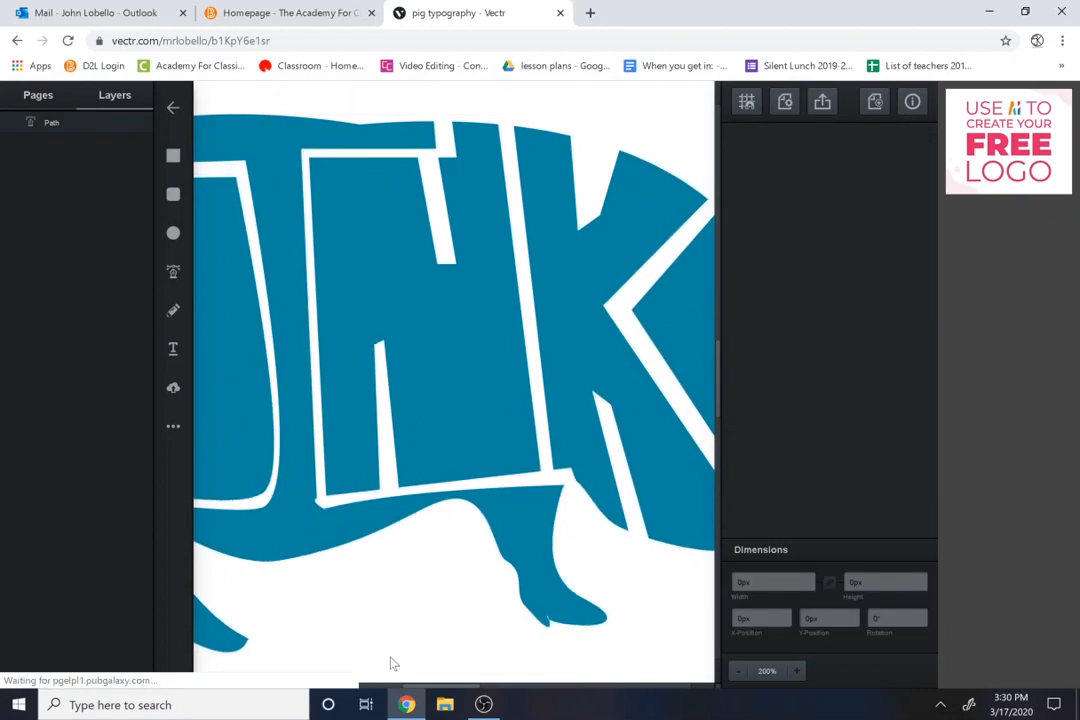
Draw a rectangle about 721 × 767 px covering the whole page and send it behind the pig.
click(739, 673)
click(739, 673)
drag(443, 421, 480, 416)
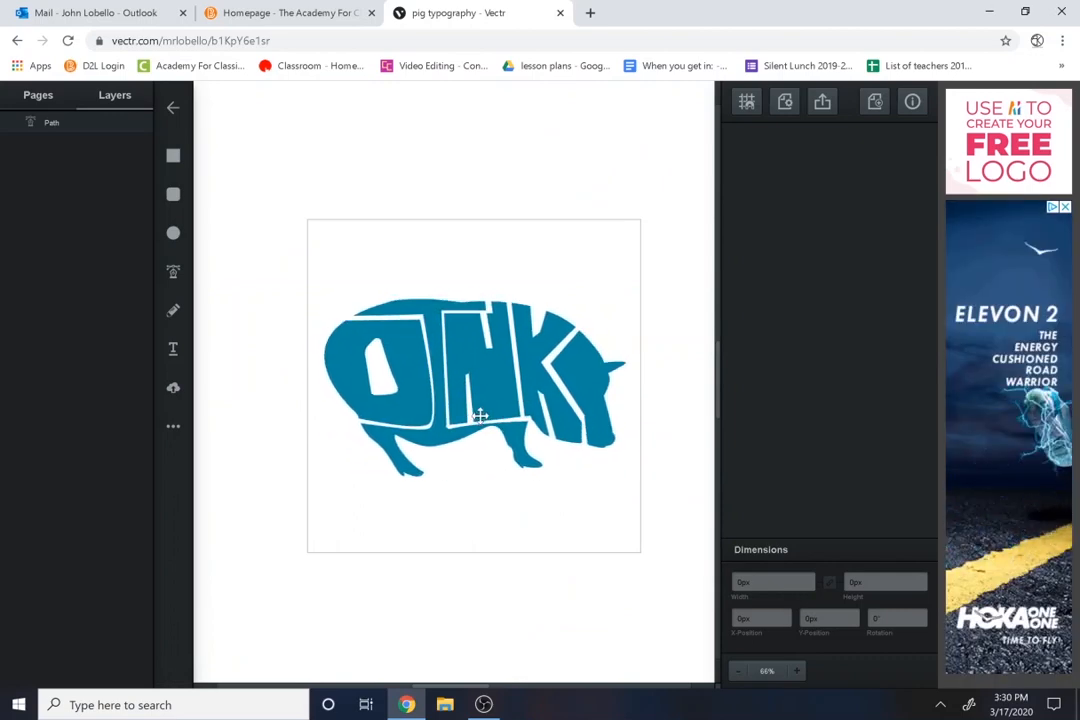
click(173, 156)
mouse_move(287, 191)
mouse_down()
mouse_move(516, 545)
mouse_move(663, 590)
mouse_up()
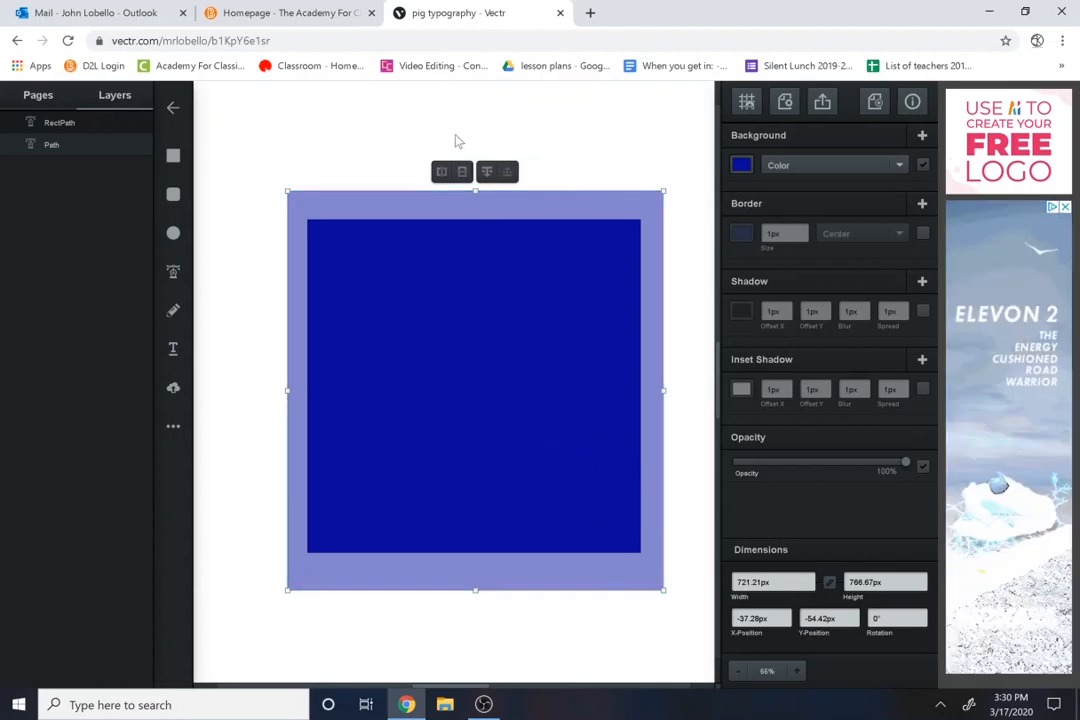
click(486, 171)
Subtract the pig path from the page-covering rectangle to leave a pig-shaped cut-out.
click(503, 362)
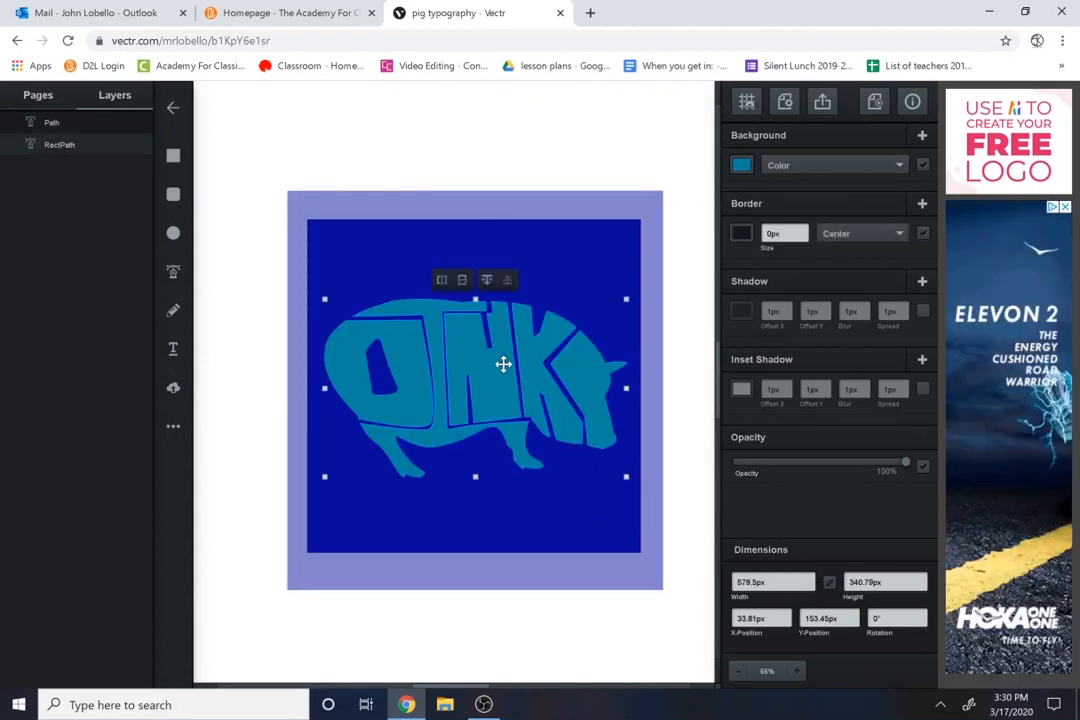
shift+click(588, 270)
click(446, 172)
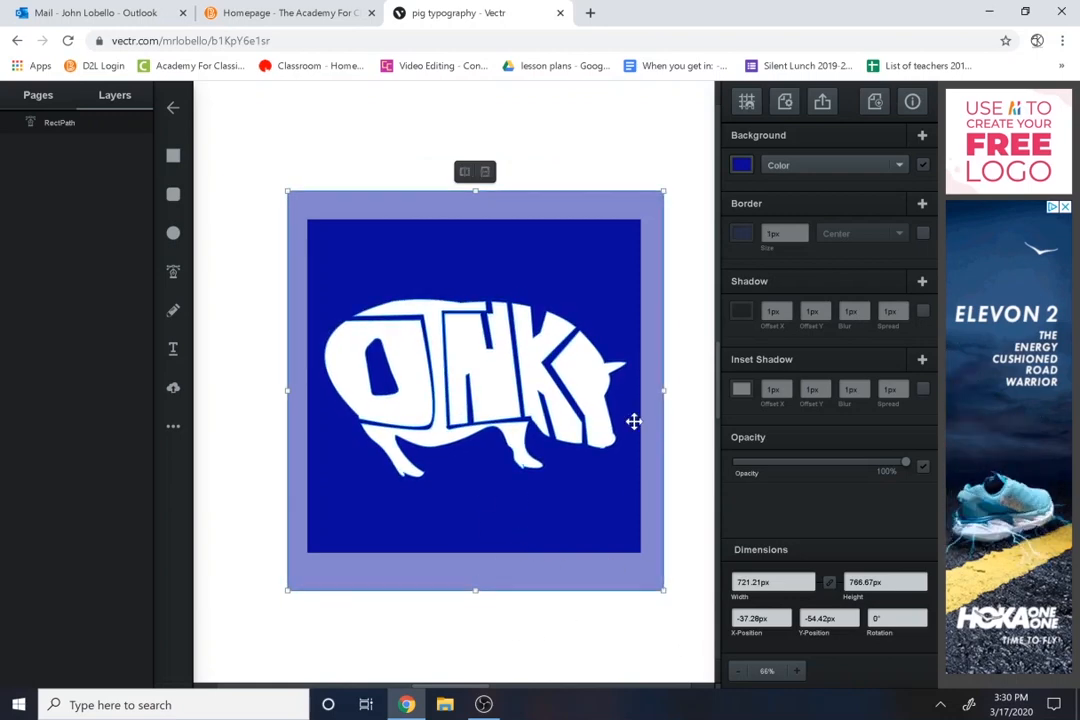
Change the fill colour of the cut-out rectangle to teal.
click(741, 165)
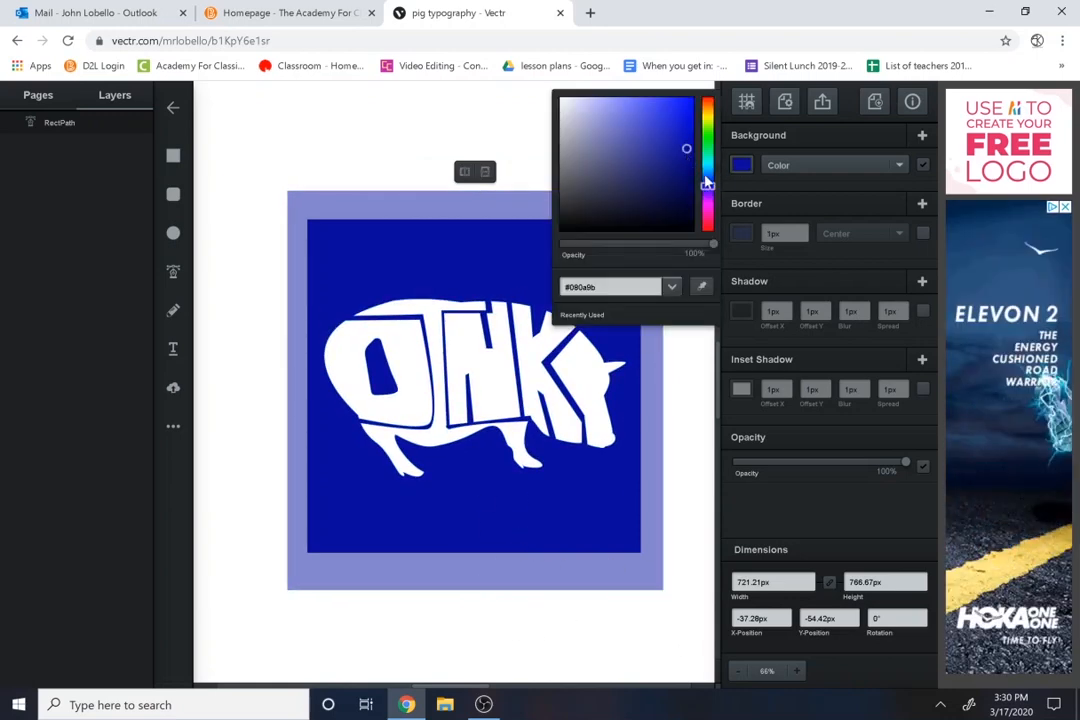
drag(706, 181, 708, 175)
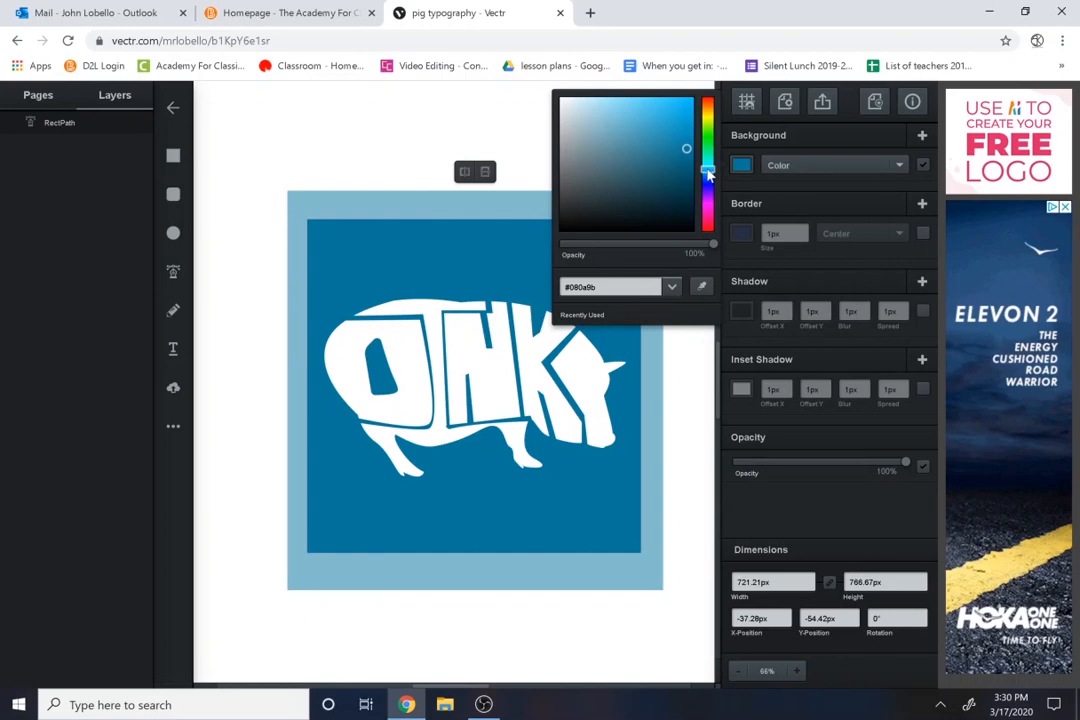
click(707, 160)
drag(708, 170, 708, 167)
click(686, 465)
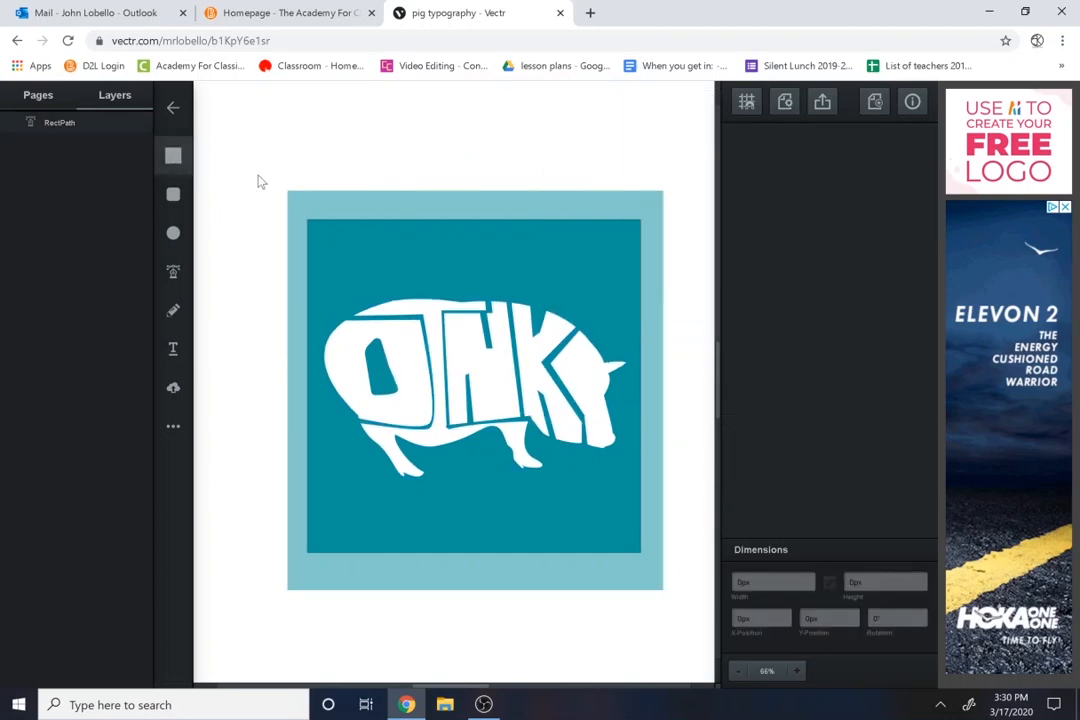
Draw a second rectangle about 783 × 808 px over the whole page and give it a linear gradient fill.
drag(258, 176, 669, 602)
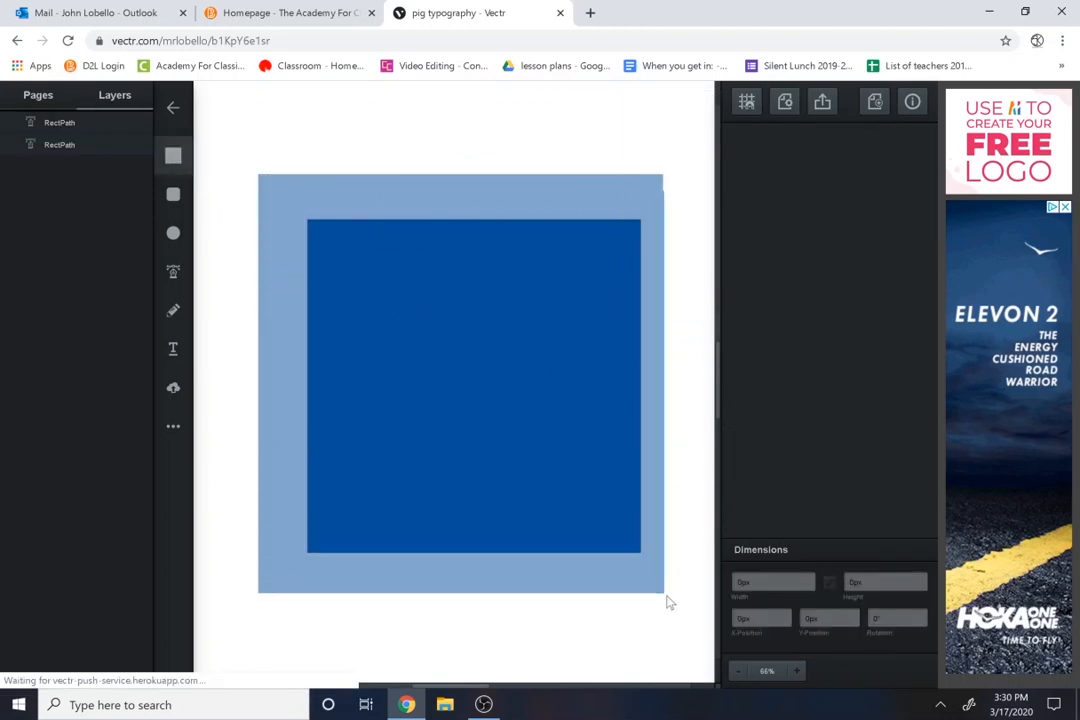
click(788, 165)
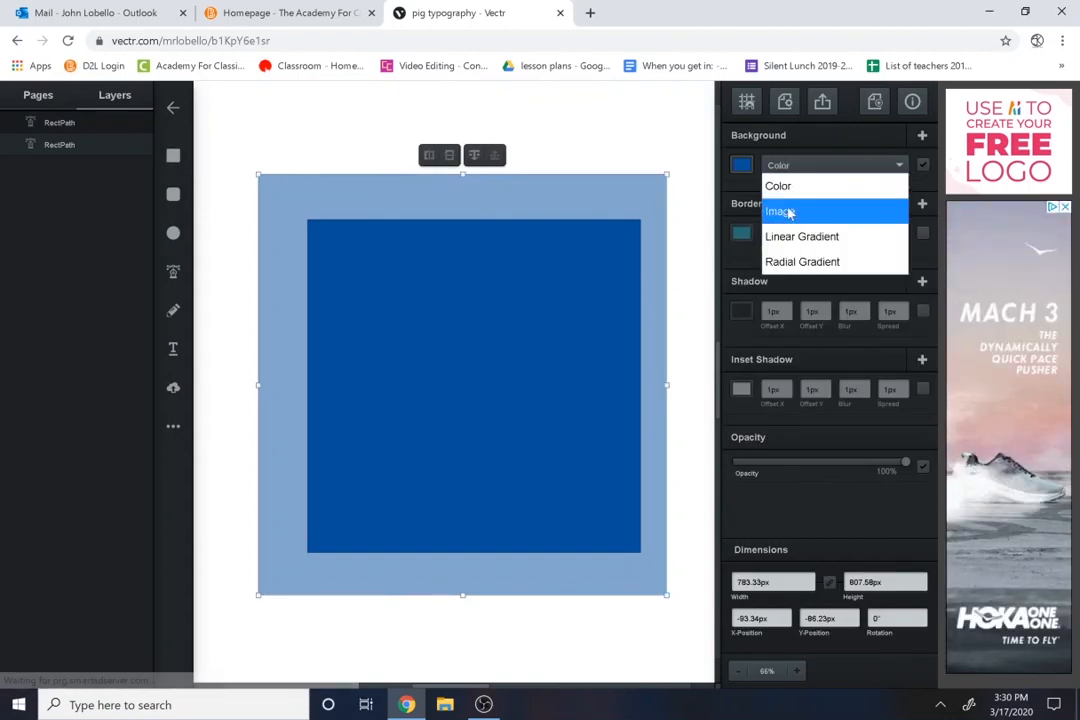
click(800, 237)
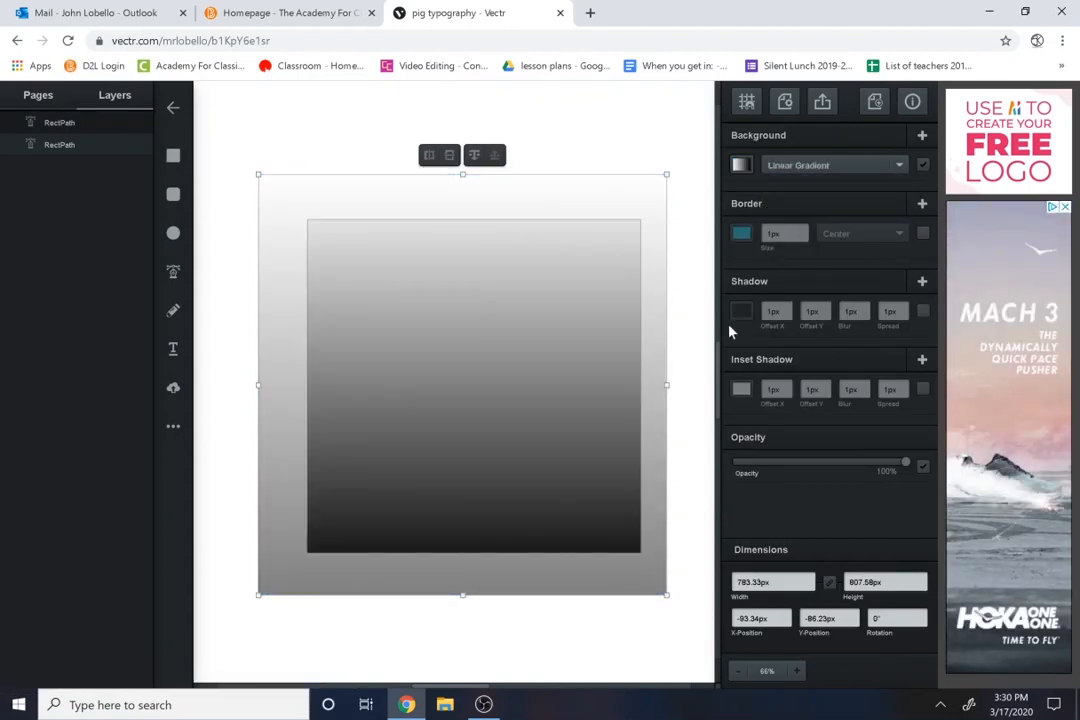
Set the upper colour stop of the rectangle's gradient to light pink #ffd3d6.
click(741, 166)
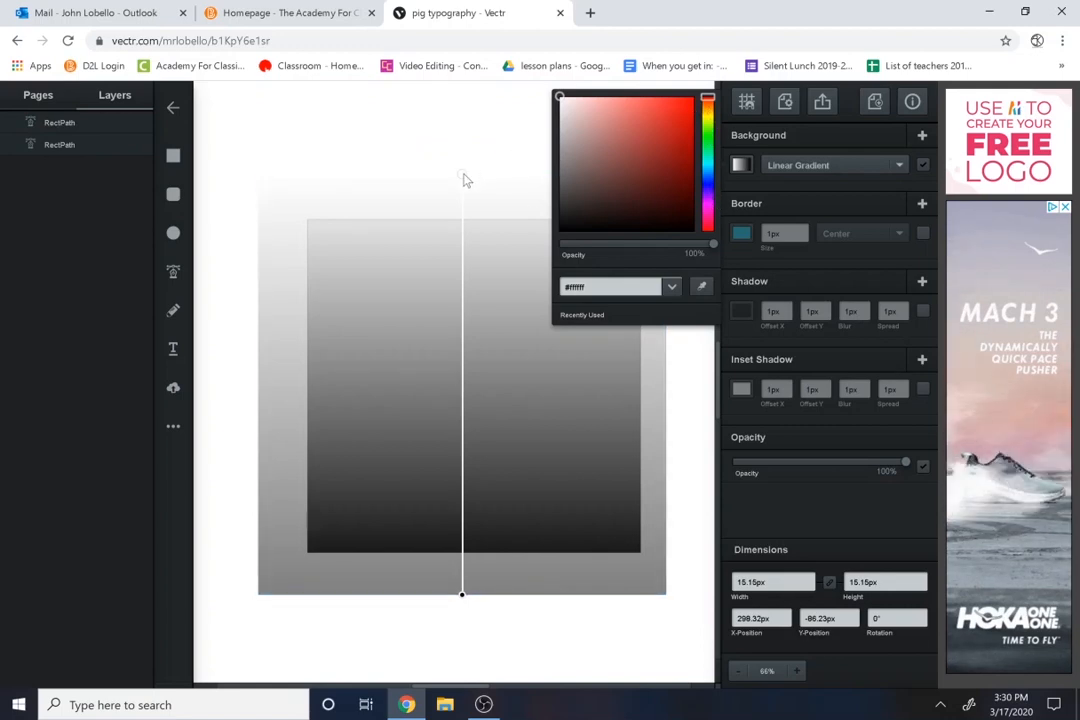
mouse_move(663, 152)
mouse_down()
mouse_move(605, 96)
mouse_move(575, 87)
mouse_up()
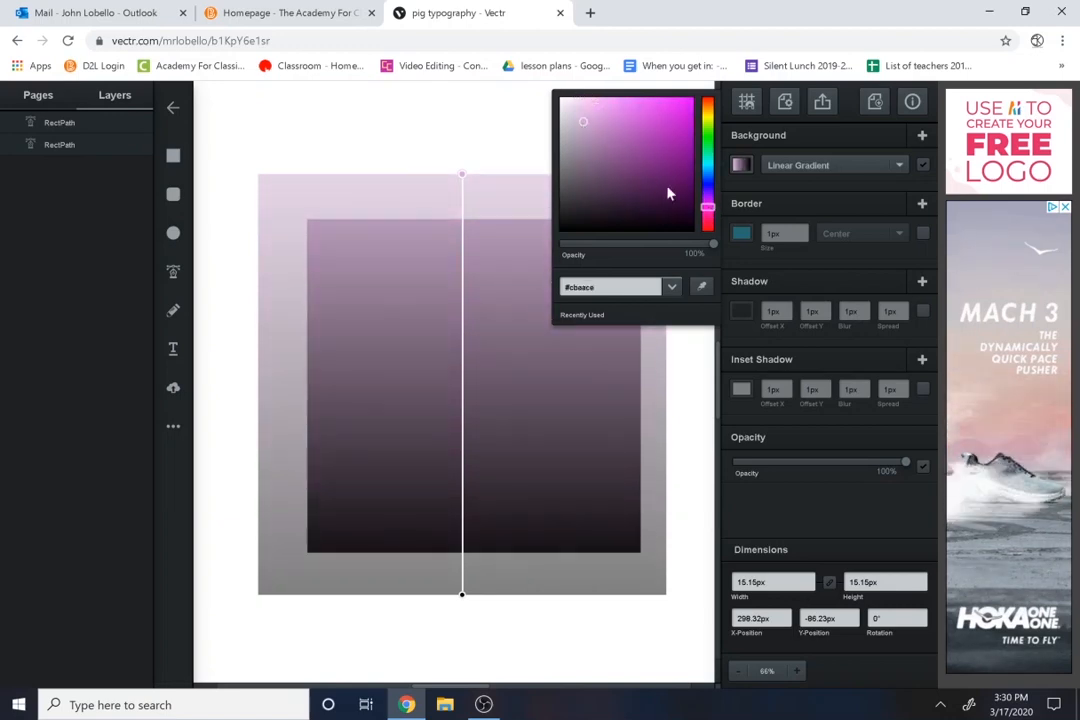
drag(707, 207, 707, 231)
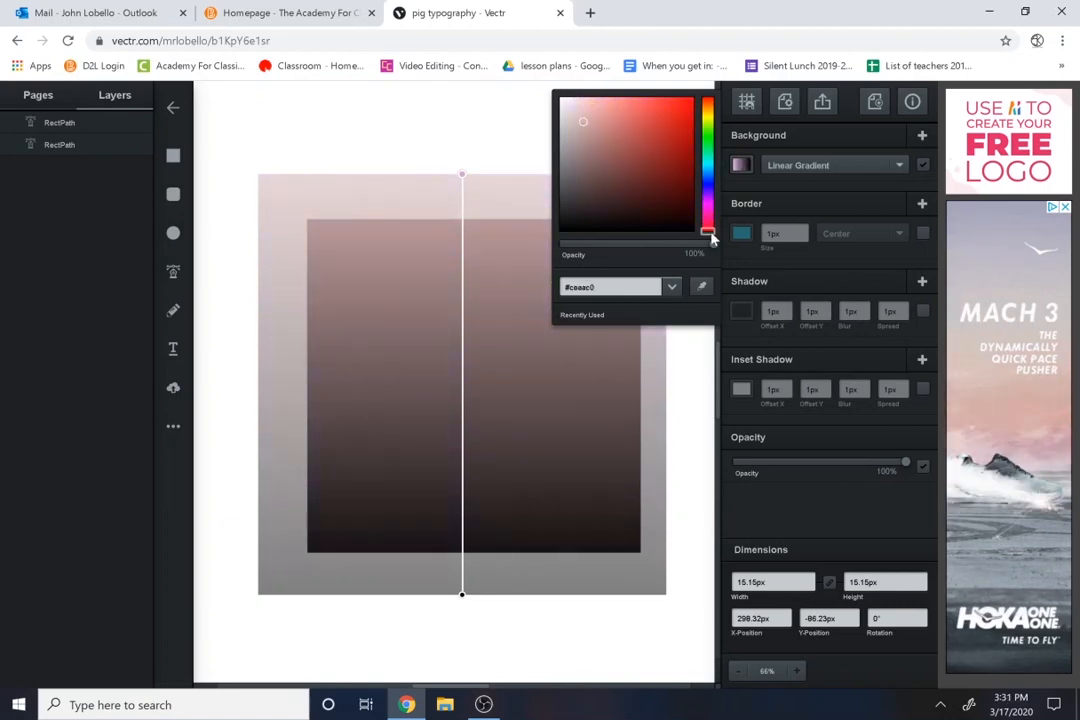
click(582, 97)
mouse_move(707, 232)
mouse_down()
mouse_move(707, 219)
mouse_move(710, 233)
mouse_up()
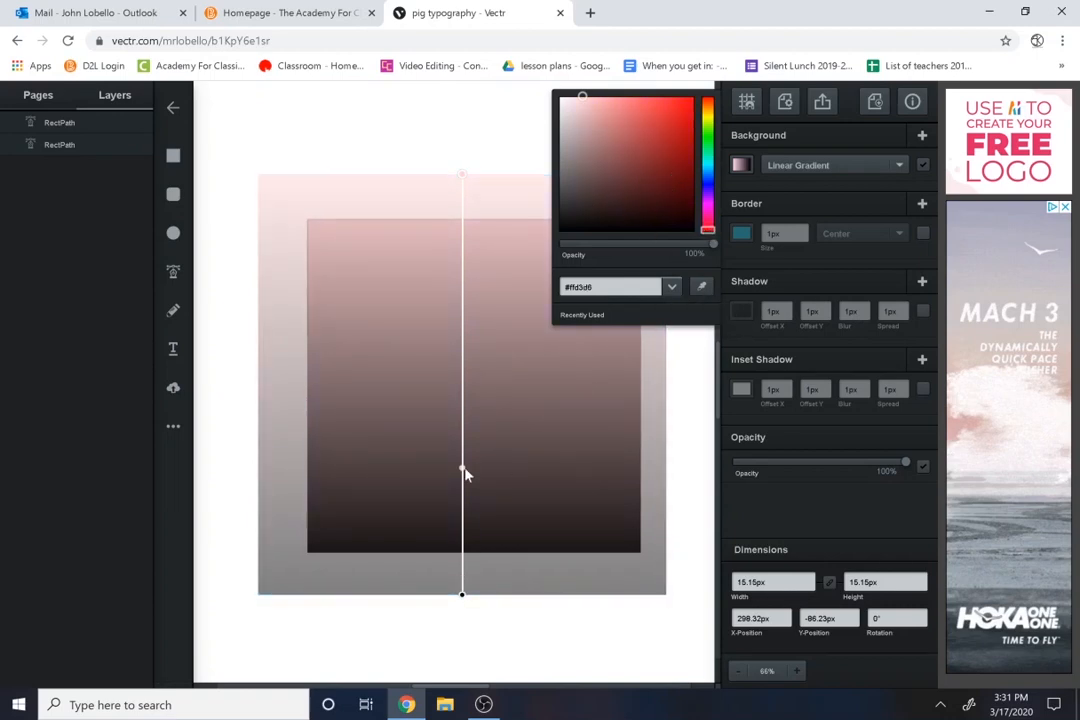
Set the gradient's lower colour stop to dark red #631212 and send the gradient rectangle behind the teal cut-out.
click(462, 594)
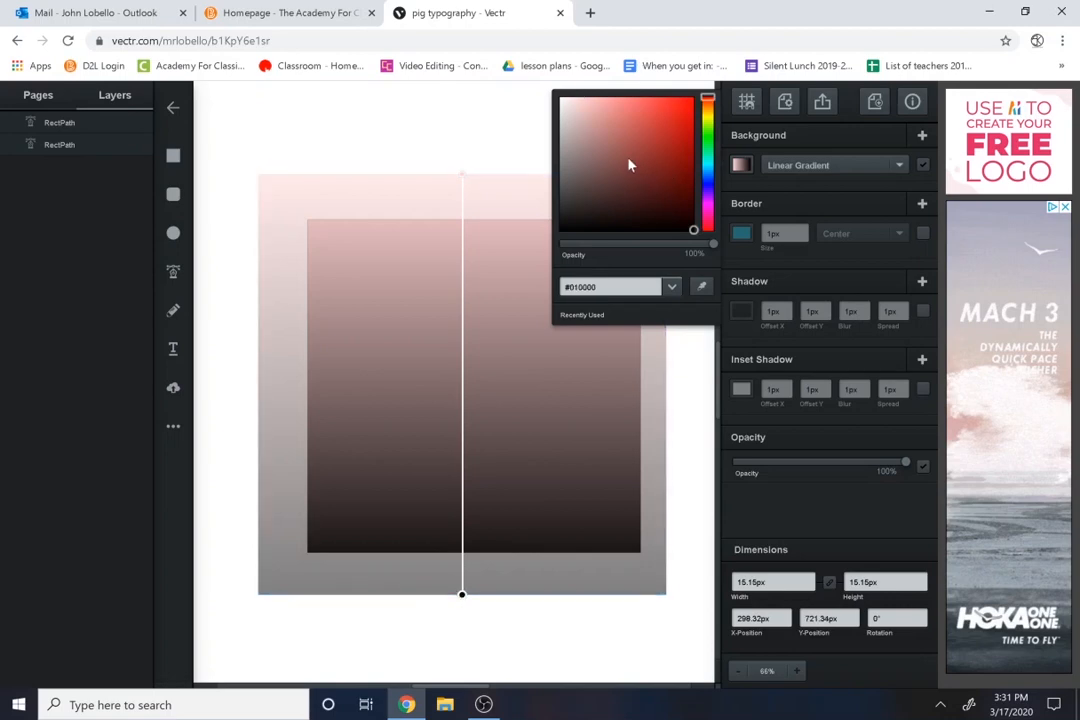
click(627, 162)
drag(627, 162, 670, 178)
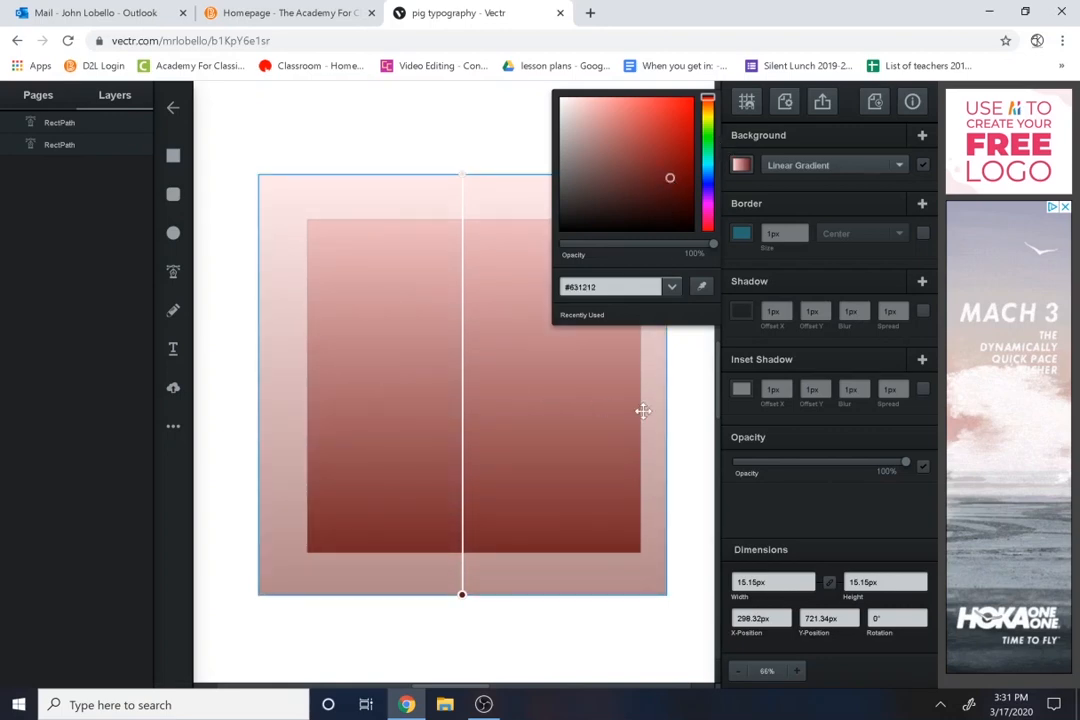
click(243, 186)
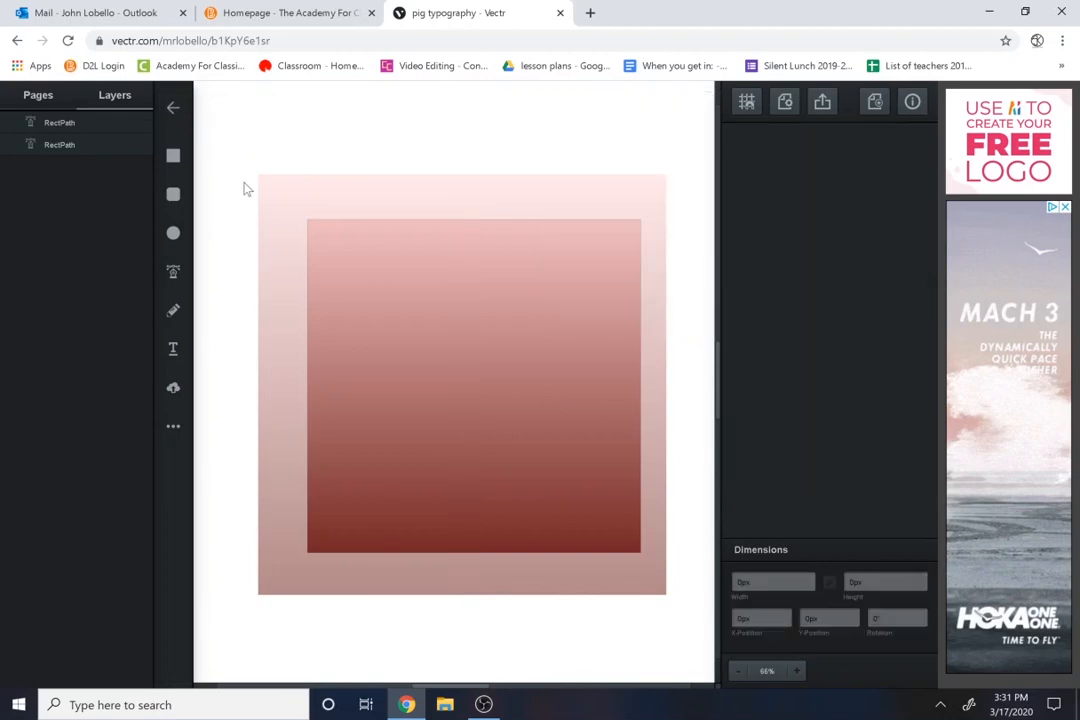
click(301, 217)
click(474, 156)
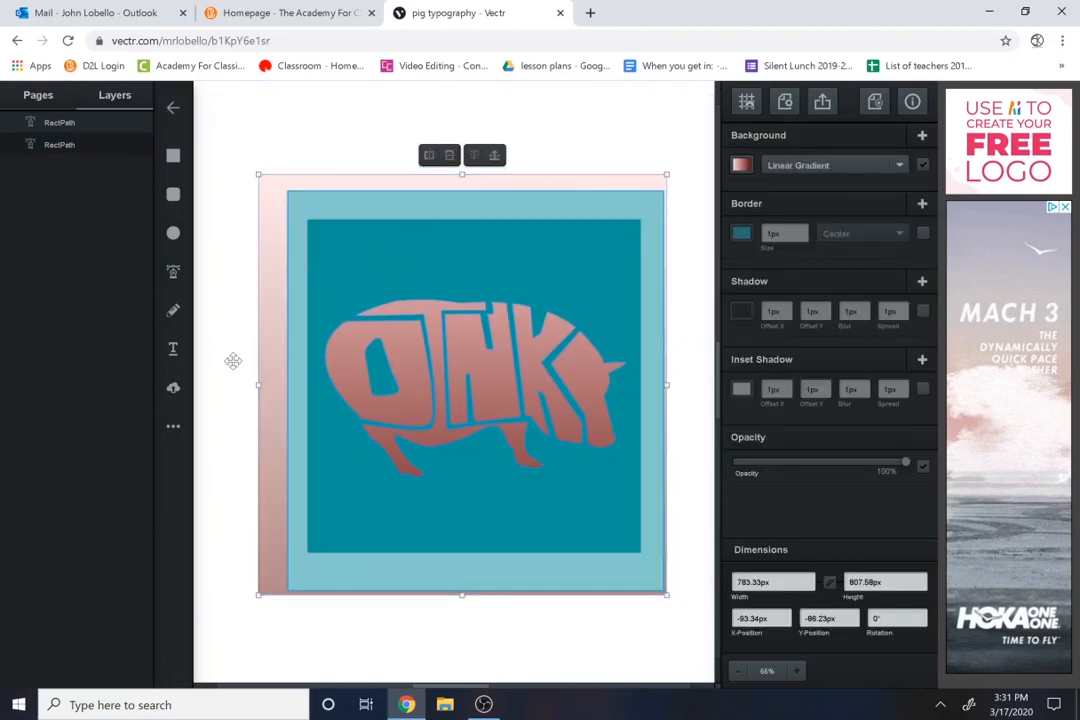
Shorten the rectangle's gradient by moving its upper stop down and its lower stop up, closer to the pig.
click(741, 165)
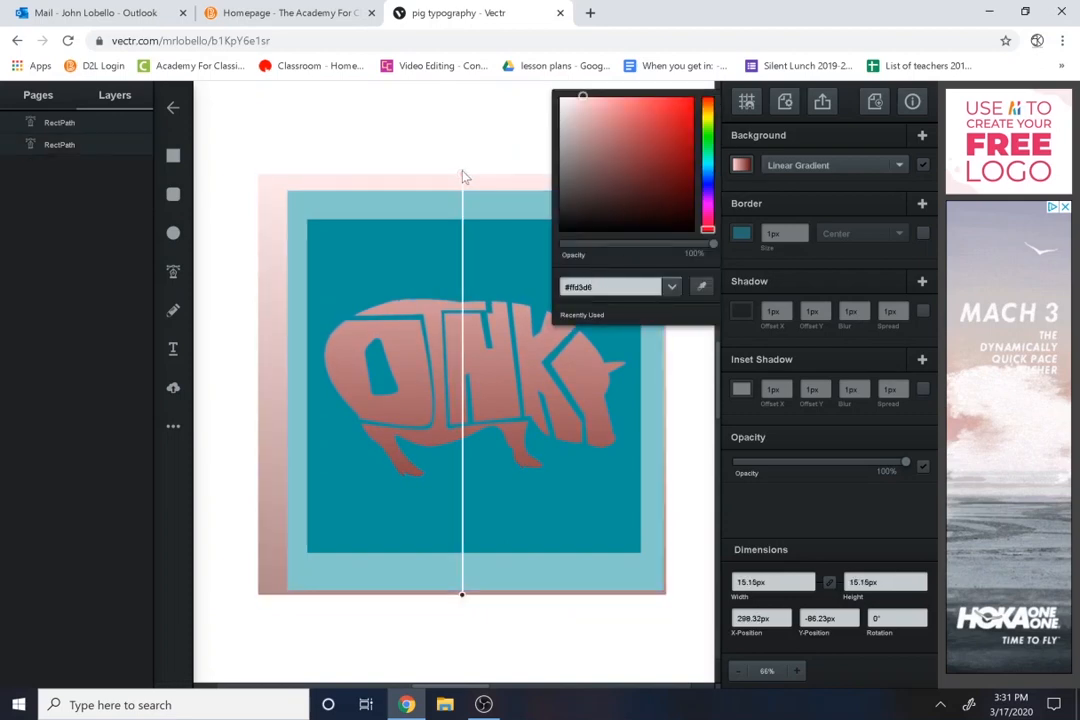
drag(463, 177, 462, 209)
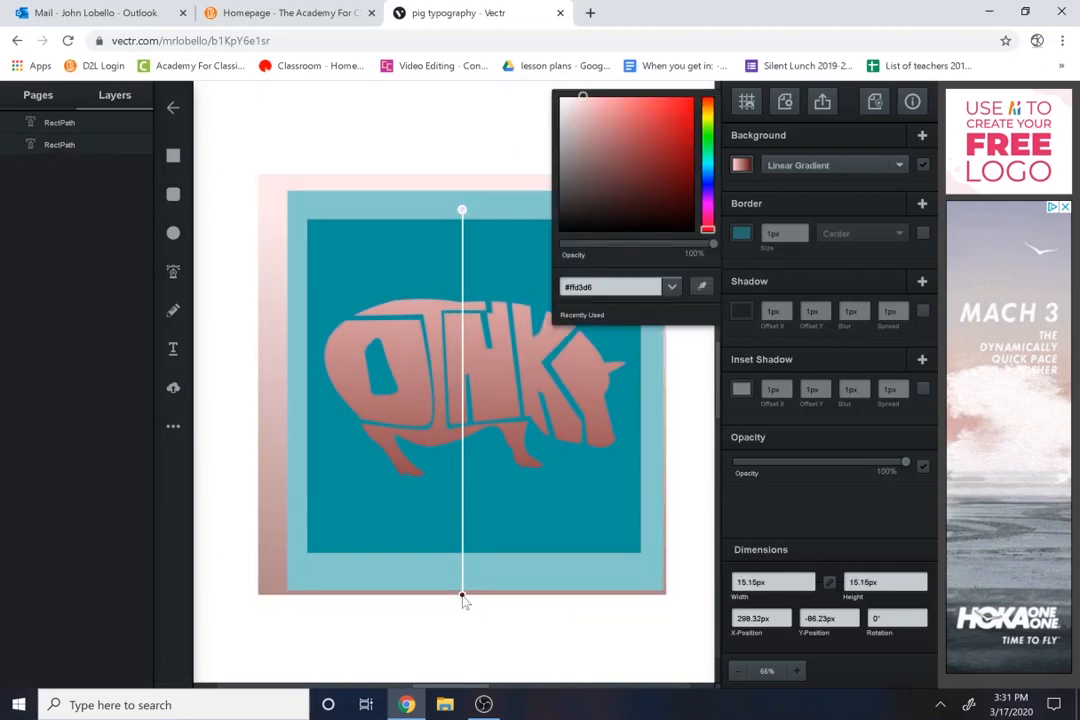
drag(462, 596, 462, 536)
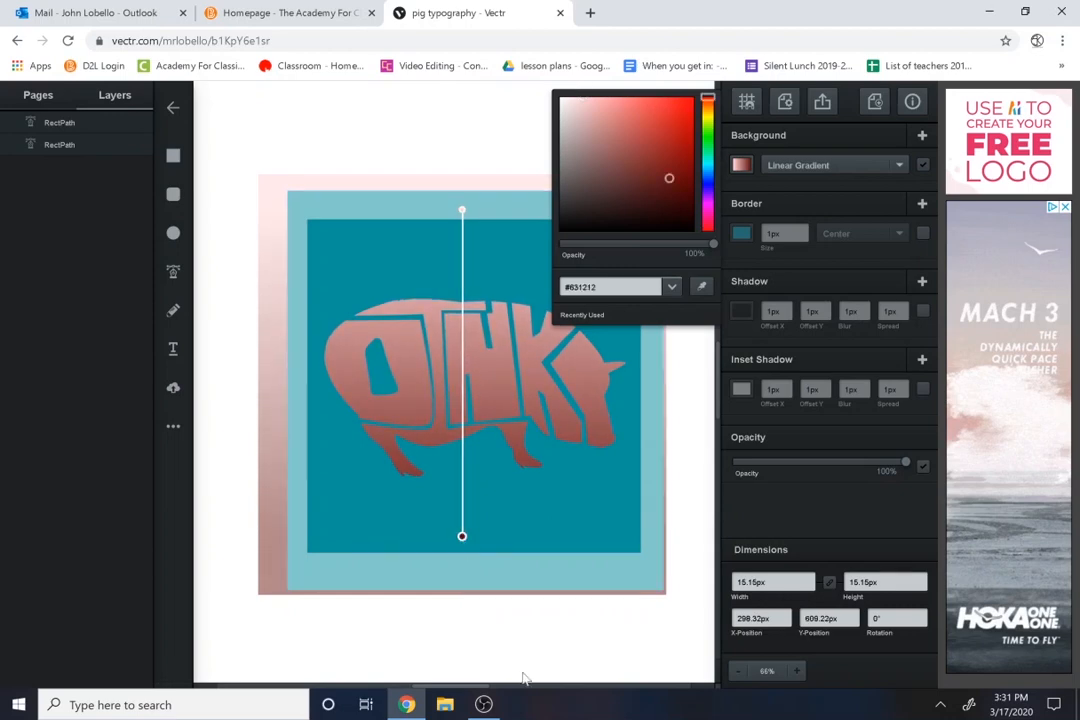
click(522, 679)
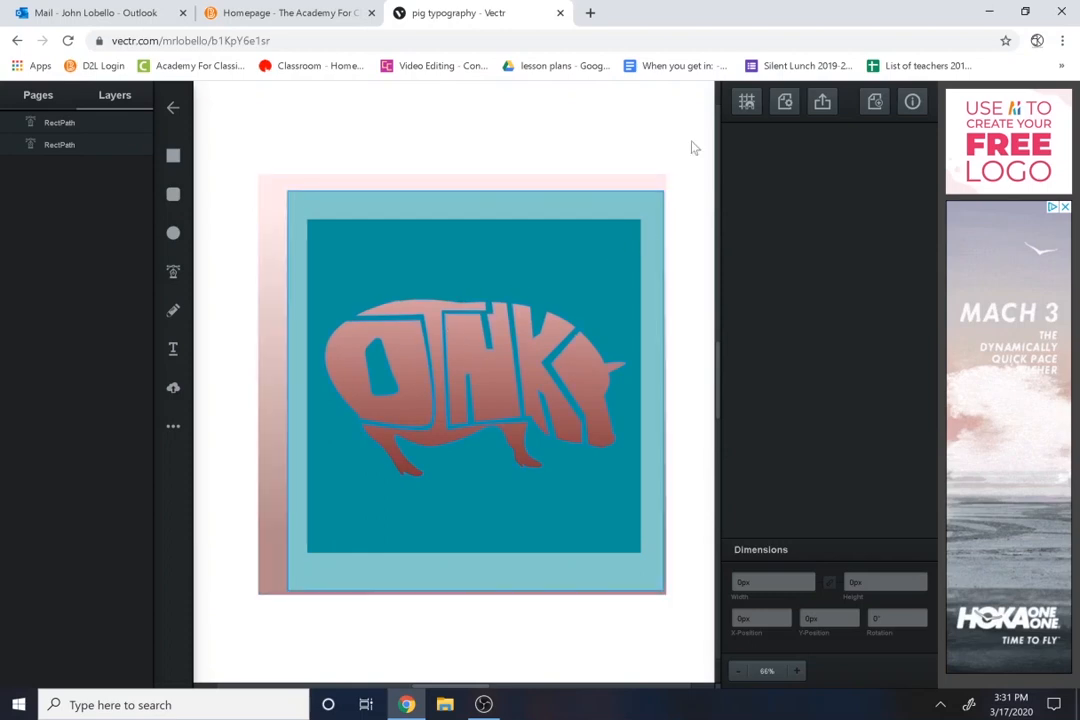
Open the page export and set it to JPG format at 100% quality with a width of 2000 px.
click(822, 103)
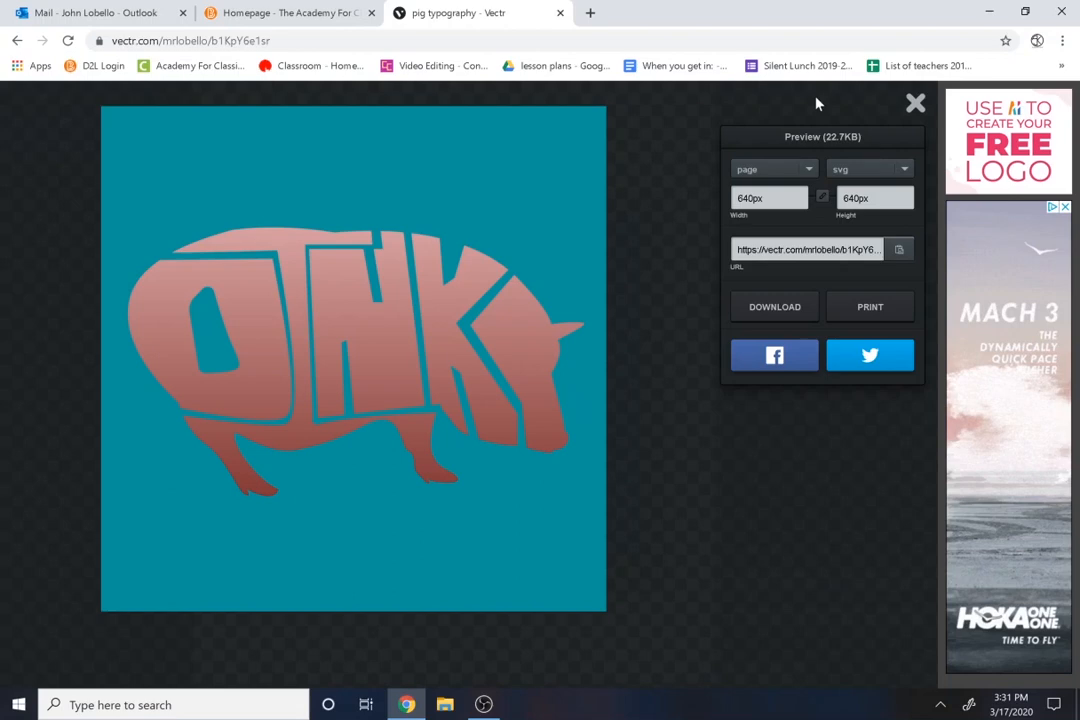
click(855, 178)
click(849, 241)
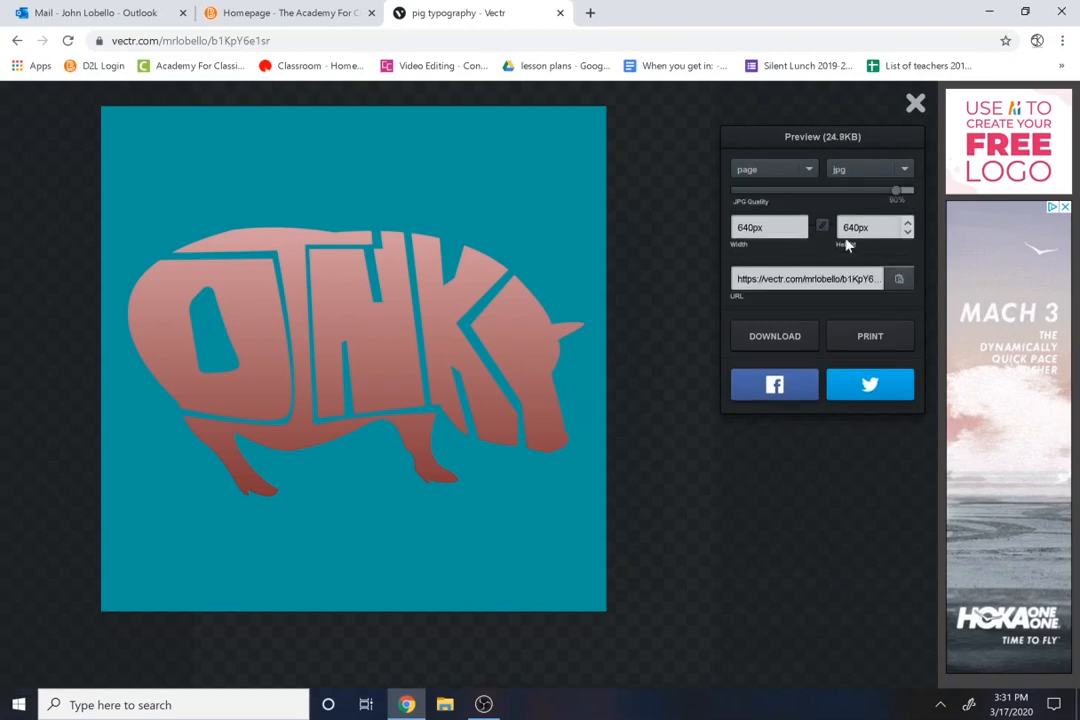
drag(903, 194, 928, 200)
click(801, 231)
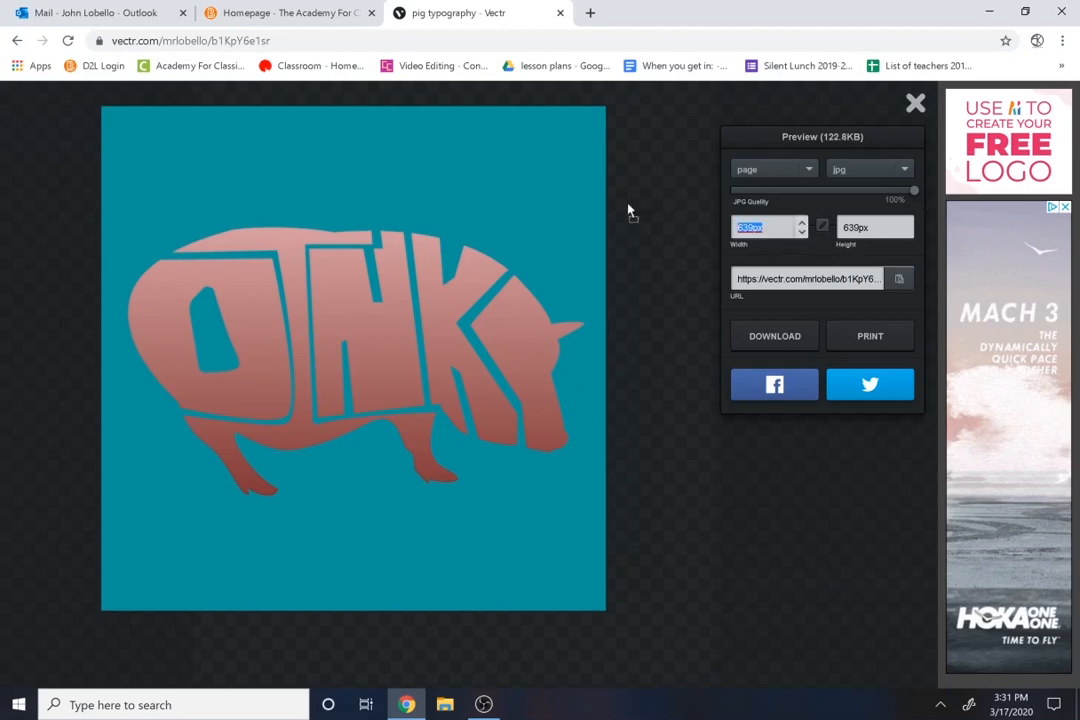
text(2000)
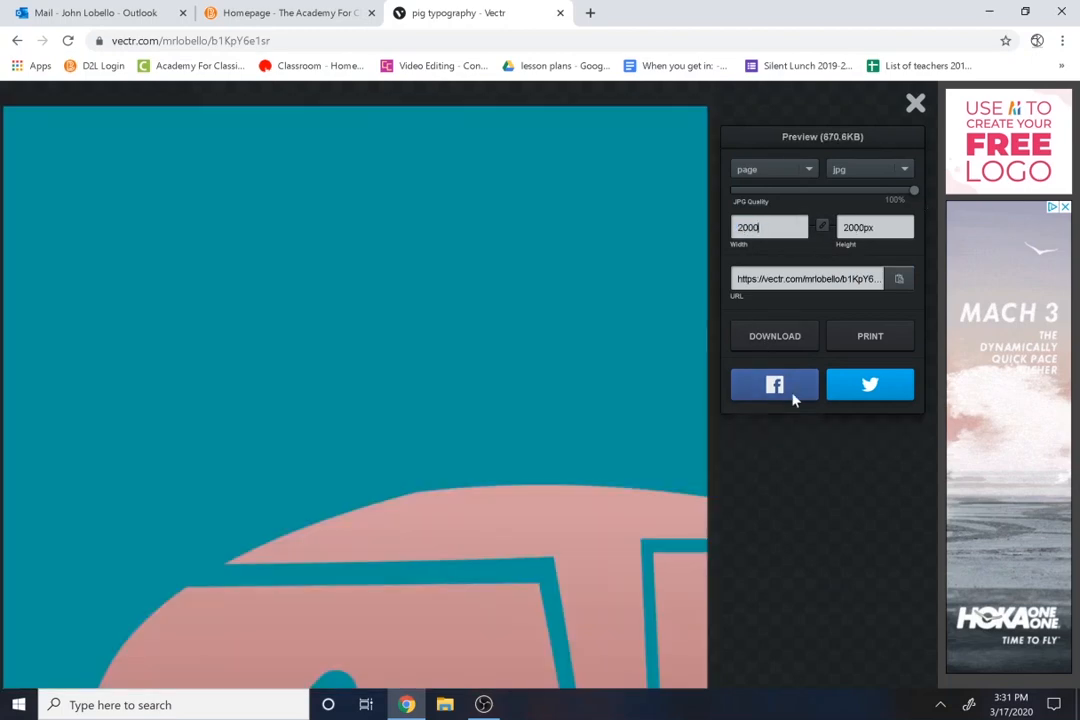
Download the exported page and save it as the JPG file pig typography on the EOS_DIGITAL (D:) drive.
click(784, 352)
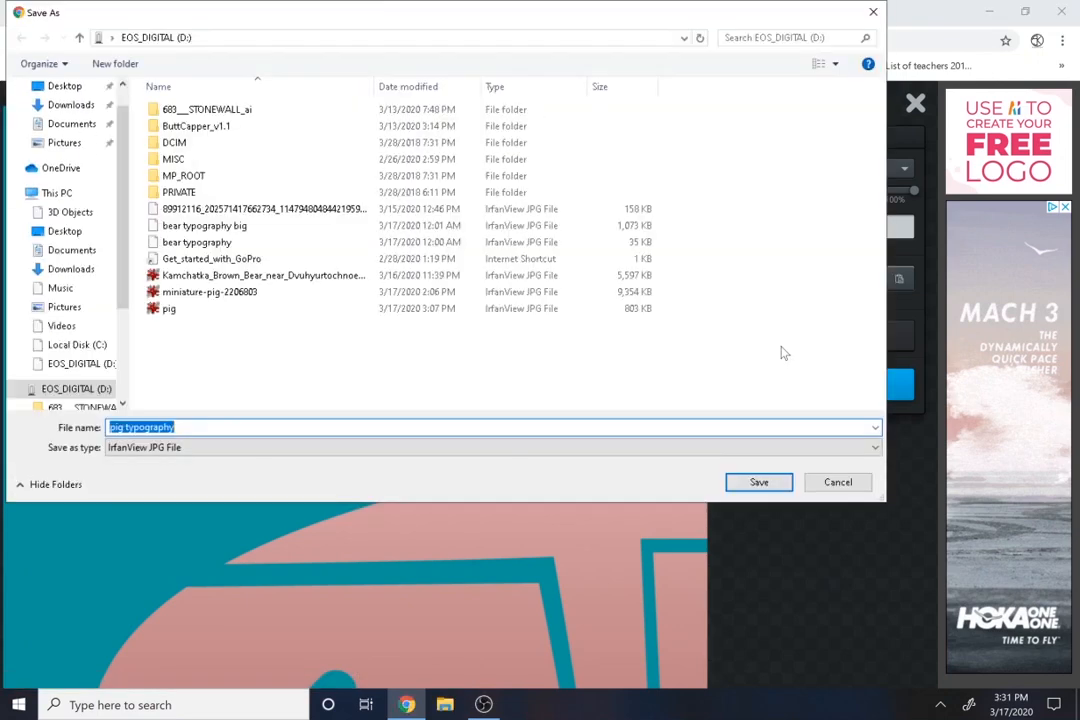
click(759, 484)
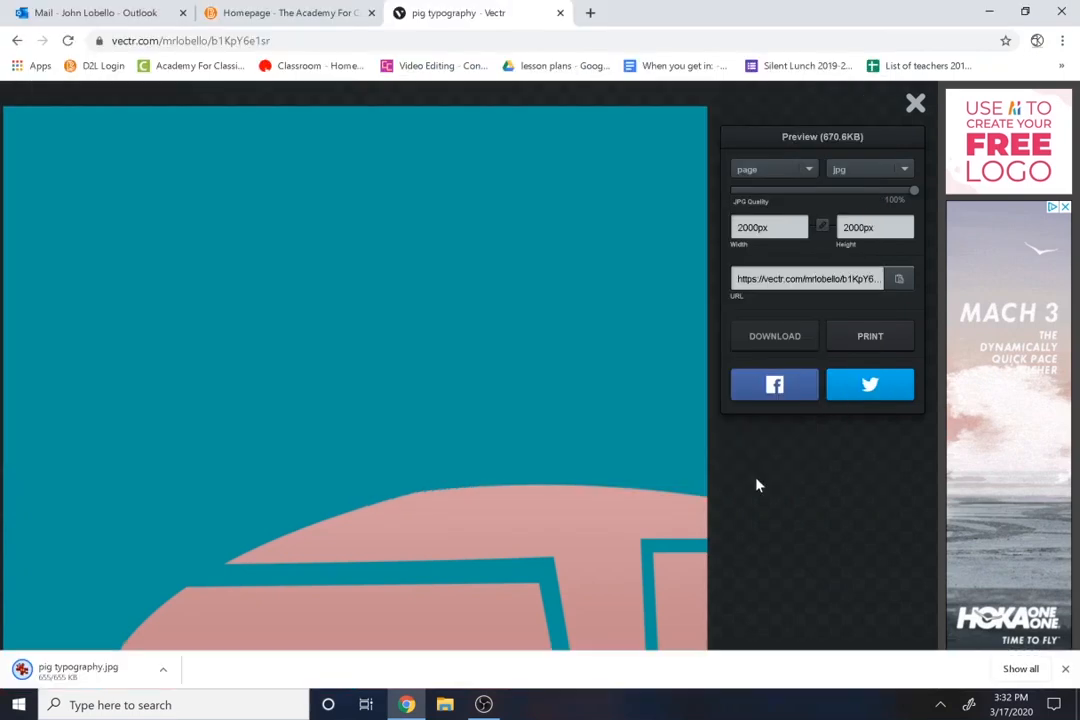
Open the downloaded pig typography.jpg in IrfanView, check its image properties, and close the viewer.
click(80, 668)
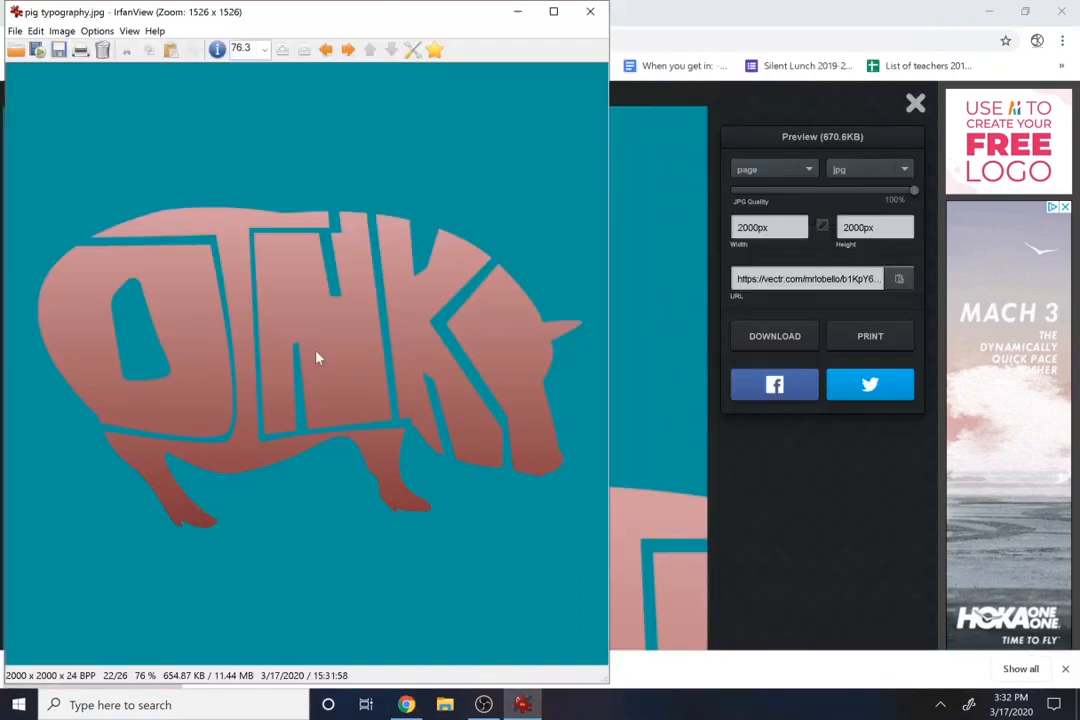
click(216, 49)
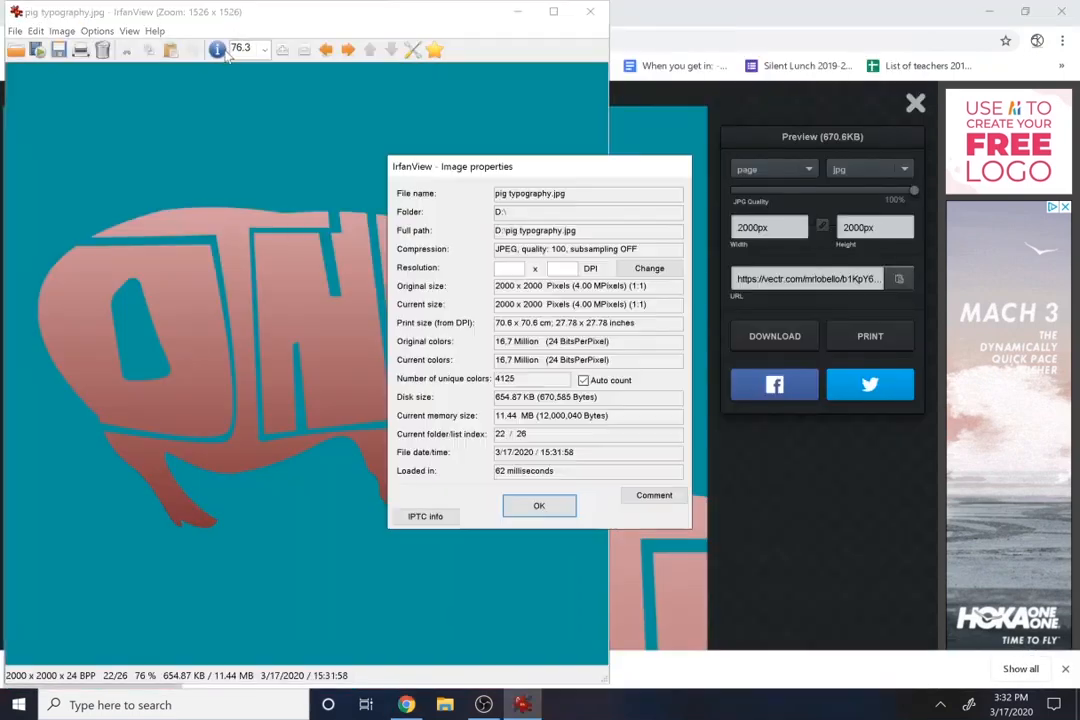
click(550, 509)
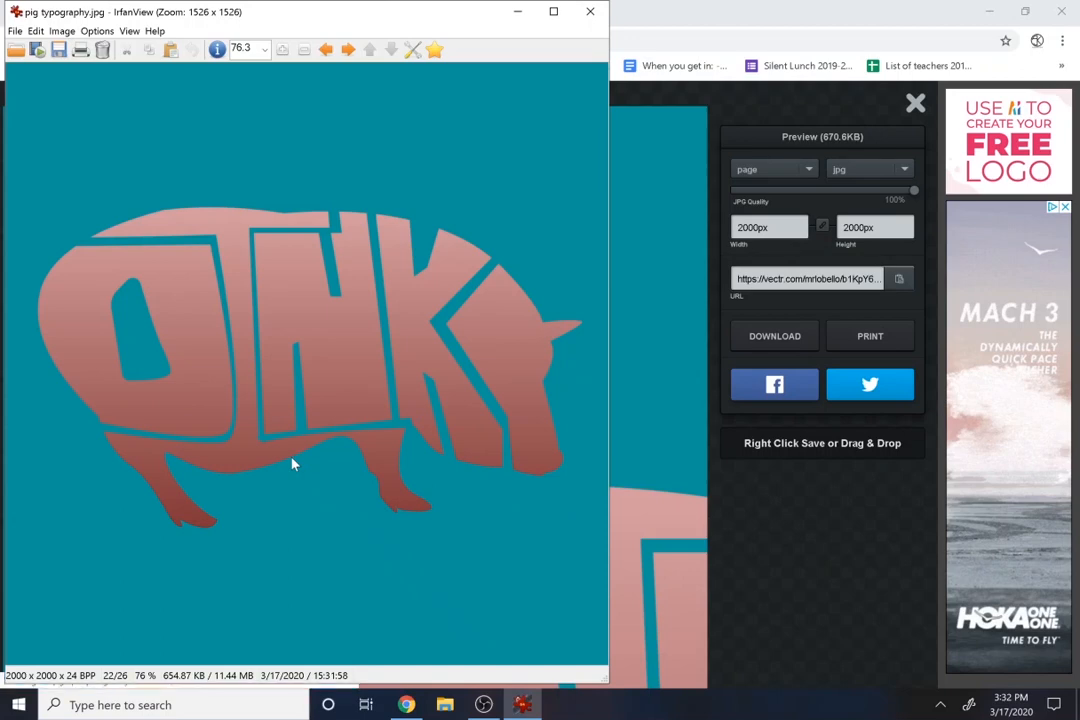
click(598, 12)
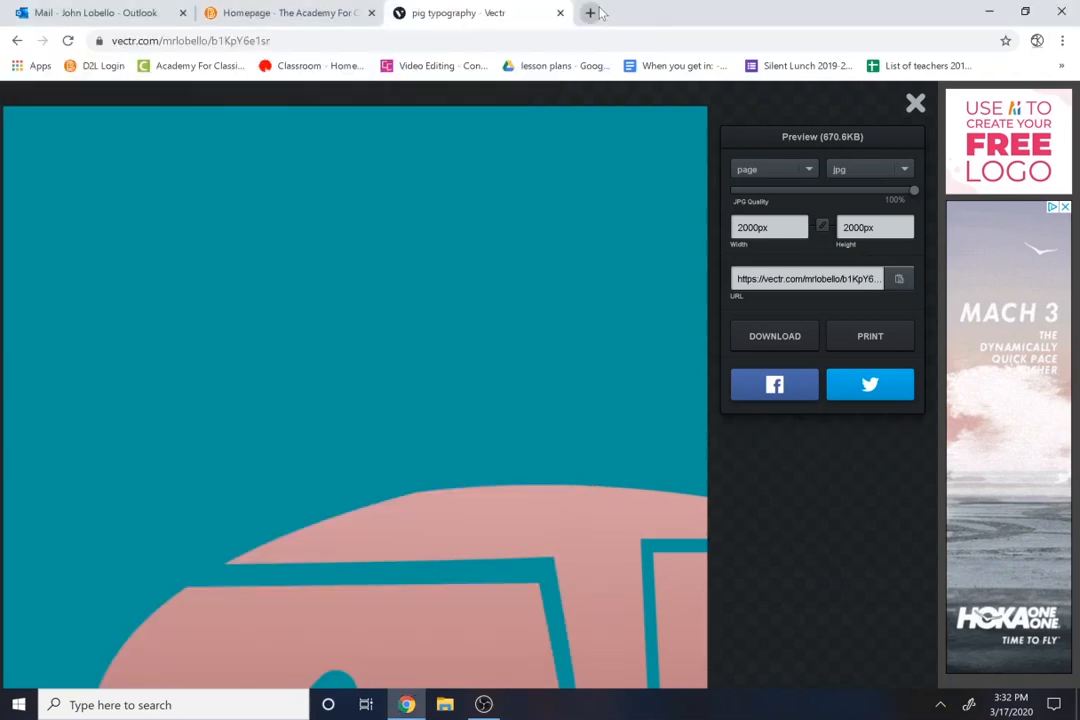